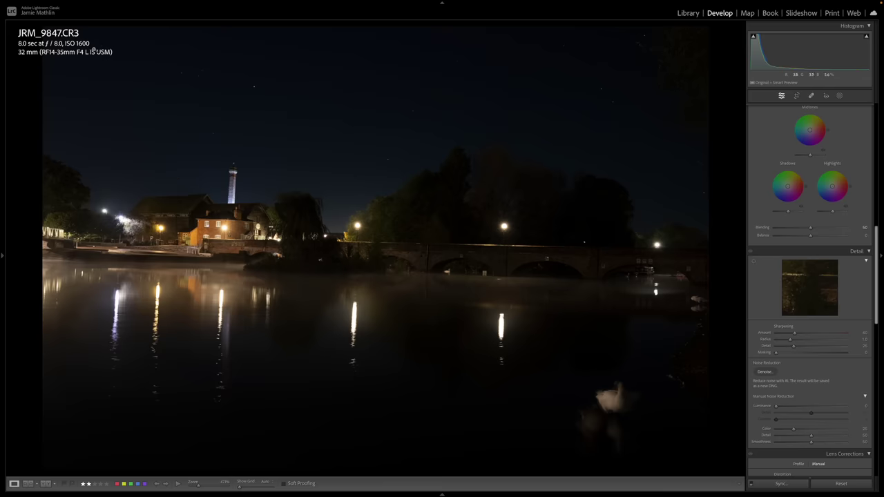
# - Compare the 30-second and 8-second exposures, then zoom in closely on the chimney tower and sky
pyautogui.press('Right')
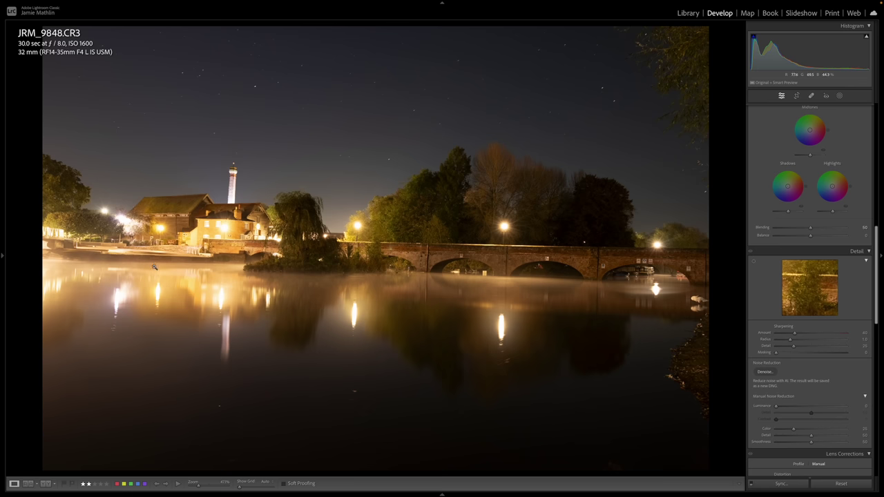
pyautogui.press('Left')
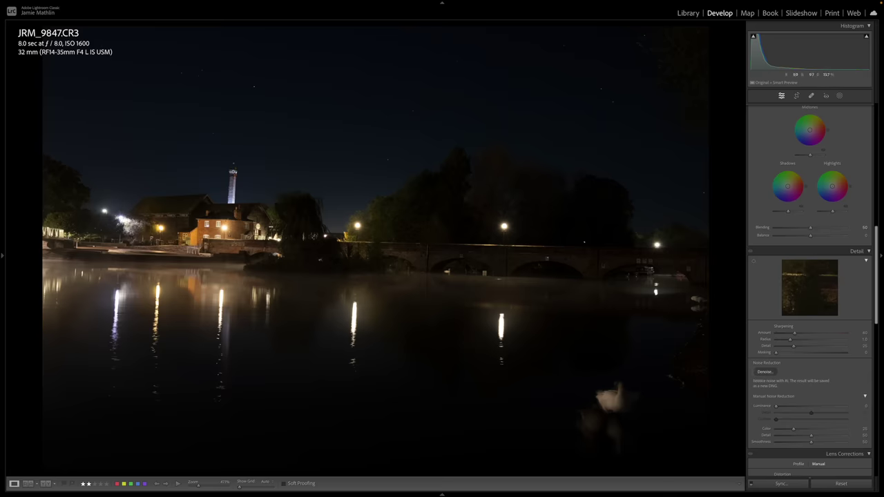
pyautogui.click(235, 175)
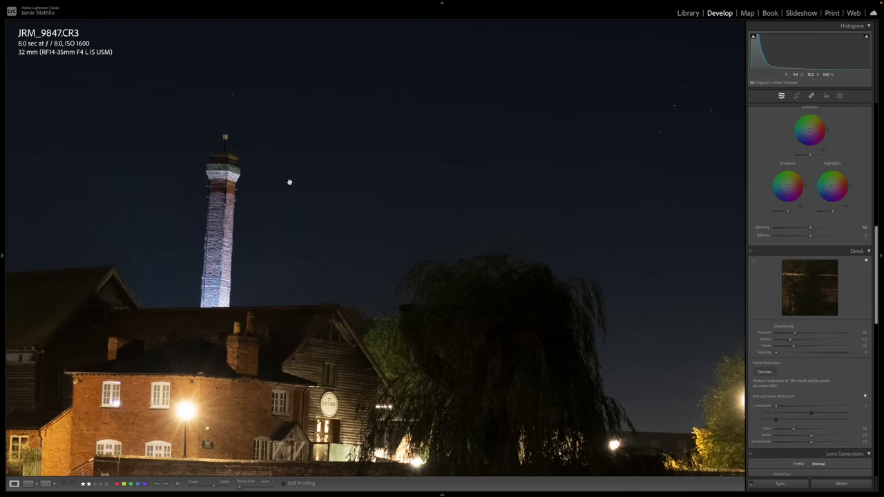
pyautogui.moveTo(5, 253)
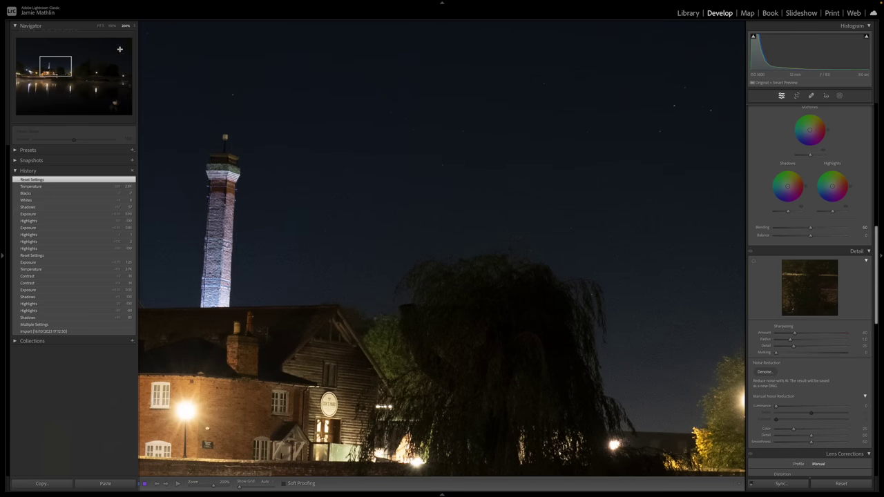
pyautogui.click(131, 25)
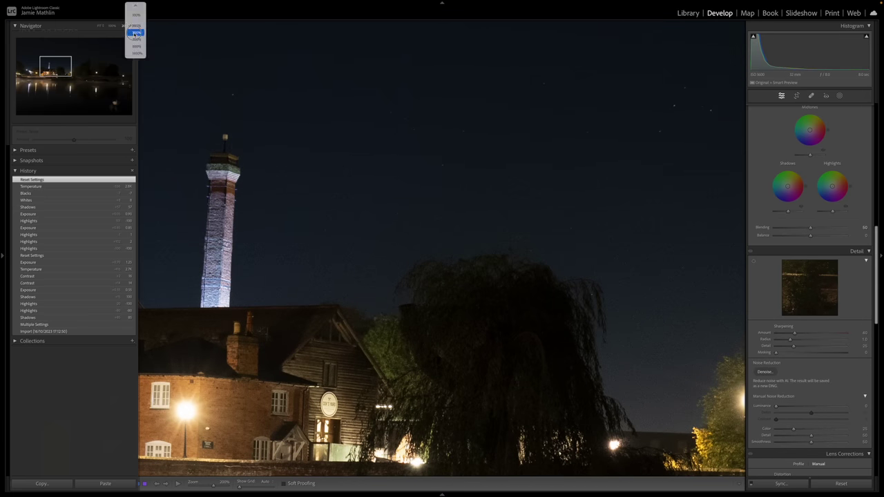
pyautogui.click(135, 40)
pyautogui.moveTo(217, 211); pyautogui.dragTo(262, 248)
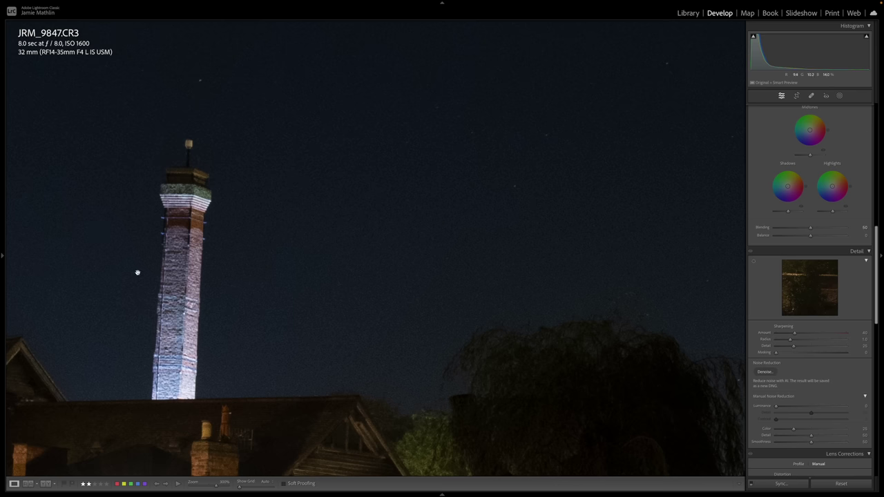
# - Add the brighter 30-second exposure to the selection, keeping the 8-second shot active
pyautogui.moveTo(201, 495)
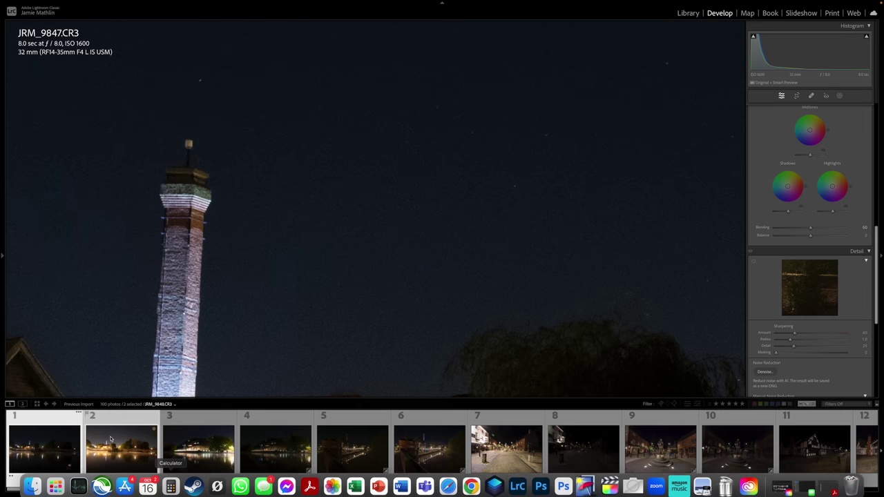
pyautogui.click(103, 442)
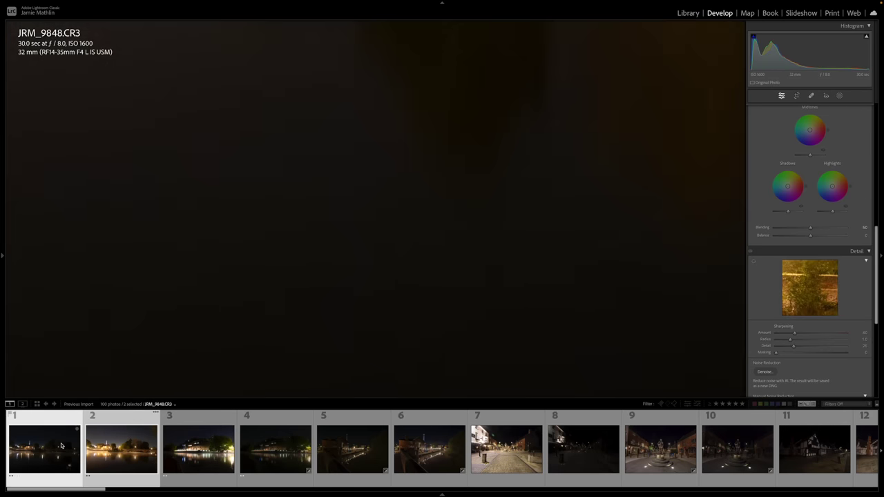
pyautogui.press('Left')
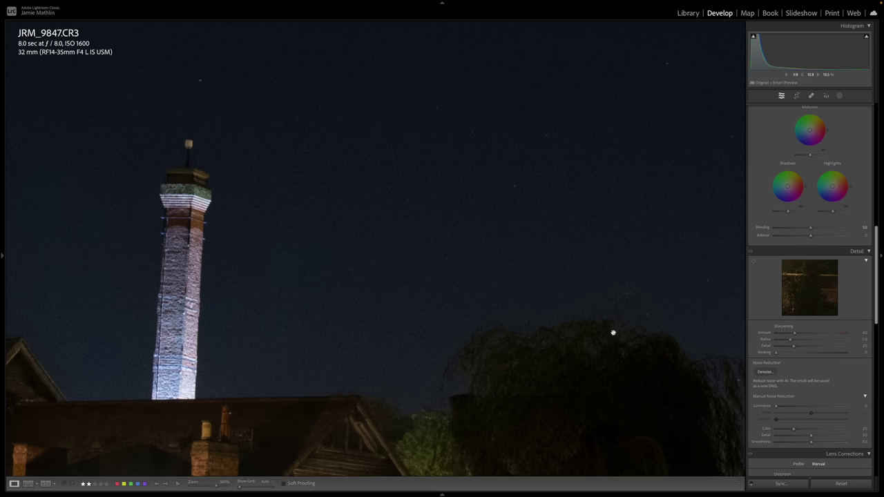
# - Run AI Denoise at amount 58 on both selected exposures to create enhanced DNG files
pyautogui.click(763, 373)
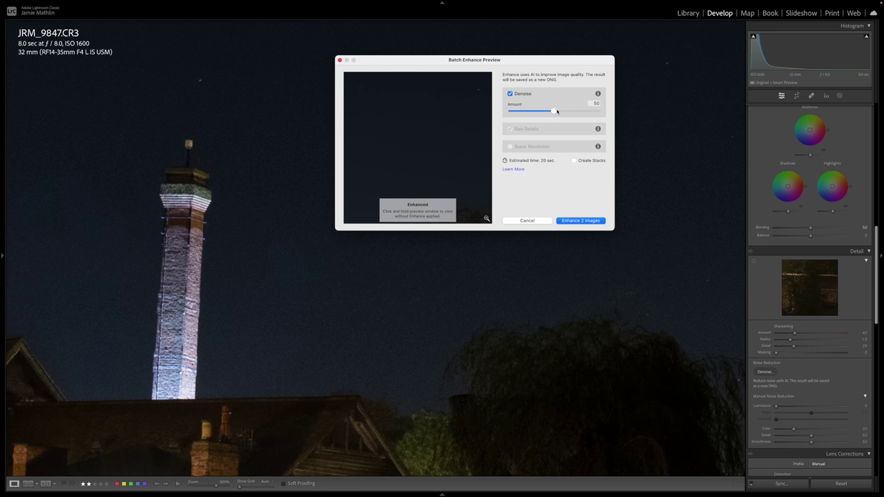
pyautogui.moveTo(554, 111); pyautogui.dragTo(564, 113)
pyautogui.click(580, 220)
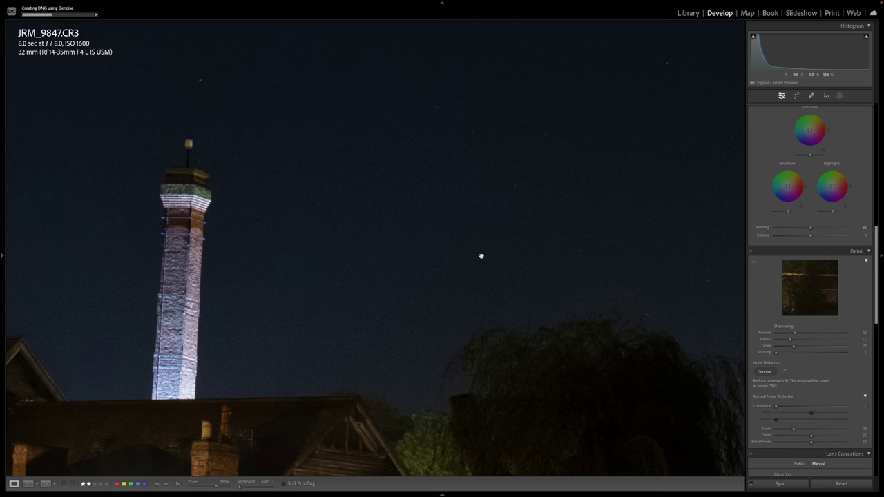
# - Switch to the denoised JRM_9848 and pan across the bridge, trees, streetlamp, willow and chimney
pyautogui.press('Right')
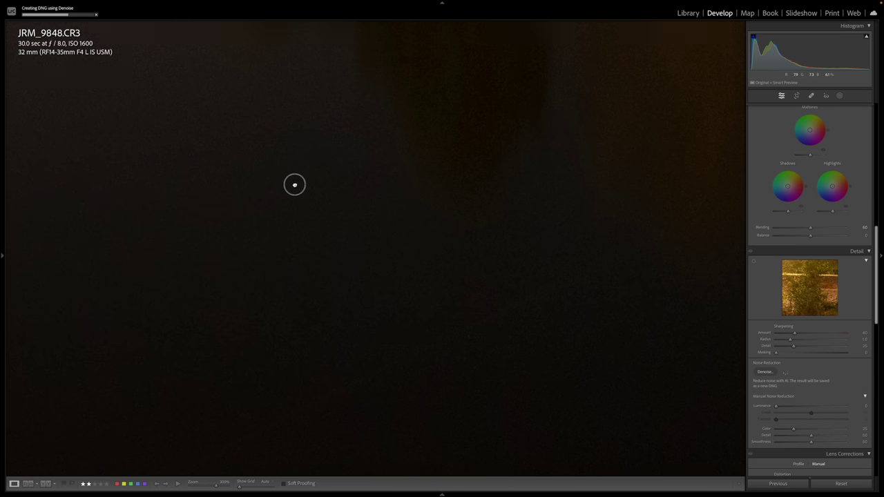
pyautogui.moveTo(331, 239); pyautogui.dragTo(330, 367)
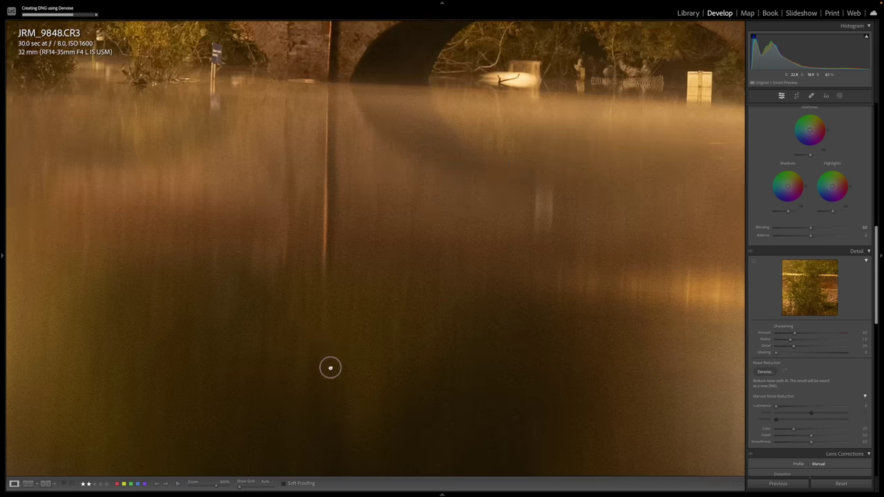
pyautogui.moveTo(332, 211); pyautogui.dragTo(332, 435)
pyautogui.moveTo(314, 200); pyautogui.dragTo(428, 396)
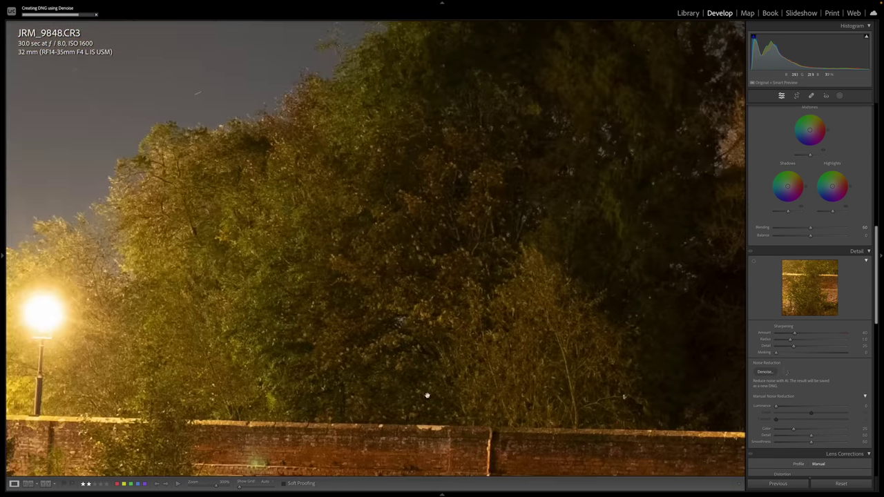
pyautogui.moveTo(296, 272); pyautogui.dragTo(649, 330)
pyautogui.moveTo(387, 231); pyautogui.dragTo(576, 291)
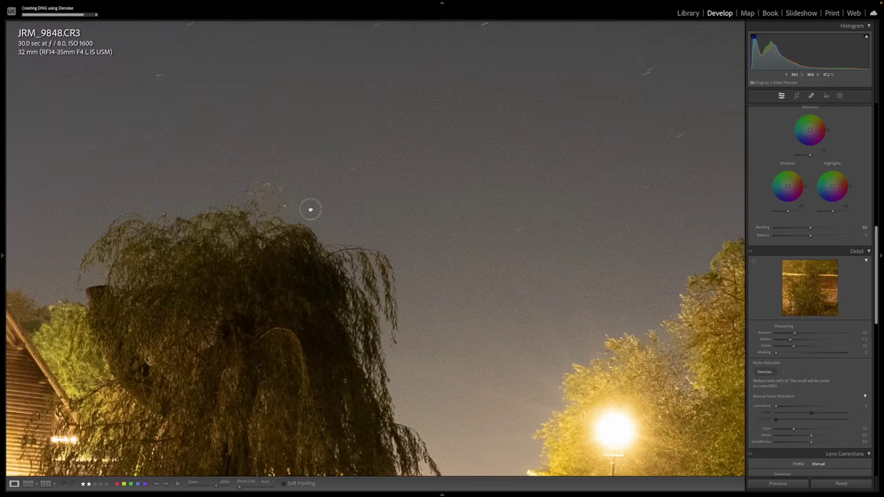
pyautogui.moveTo(310, 210); pyautogui.dragTo(699, 279)
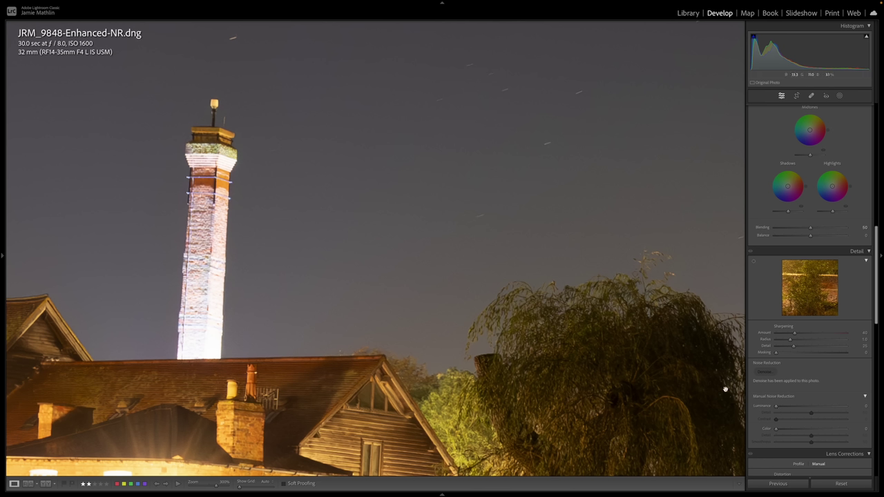
# - Set luminance noise reduction 14, sharpening amount 66 and masking 28 on the denoised shot
pyautogui.moveTo(777, 407); pyautogui.dragTo(786, 407)
pyautogui.click(808, 334)
pyautogui.press('alt')
pyautogui.moveTo(776, 355); pyautogui.dragTo(793, 355)
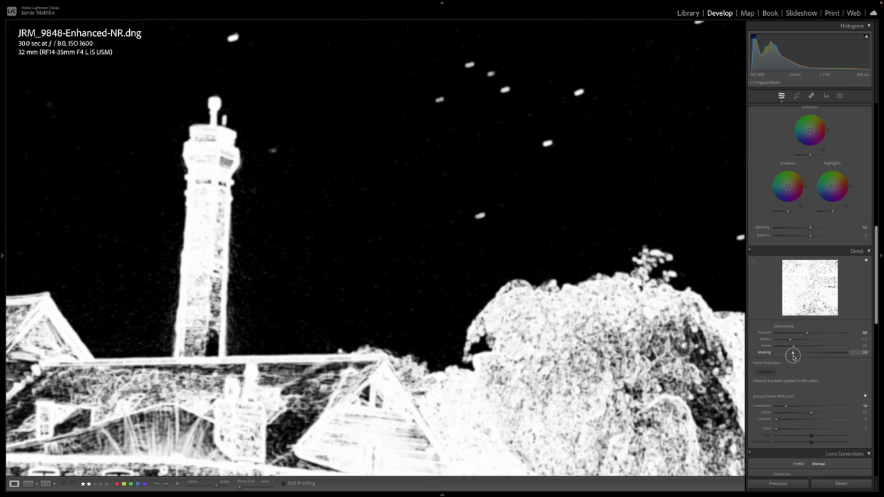
pyautogui.moveTo(793, 355)
pyautogui.mouseDown()
pyautogui.moveTo(781, 357)
pyautogui.moveTo(796, 357)
pyautogui.mouseUp()
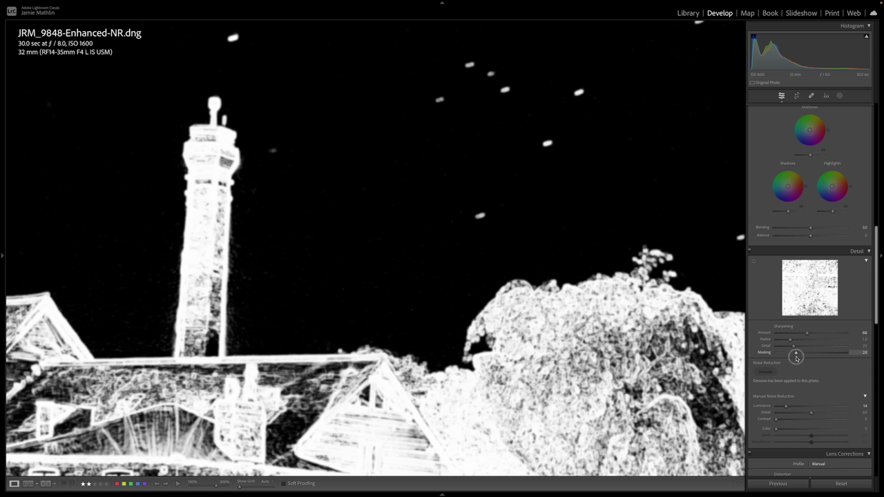
pyautogui.moveTo(796, 357); pyautogui.dragTo(797, 357)
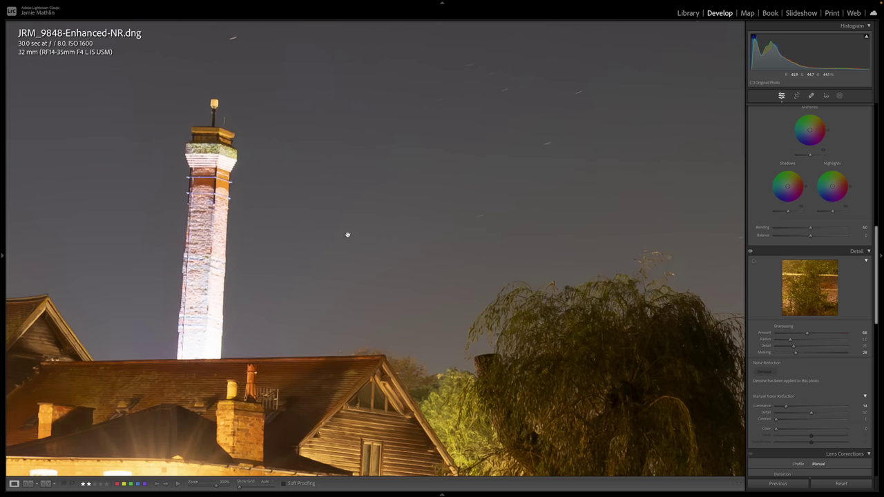
pyautogui.click(325, 219)
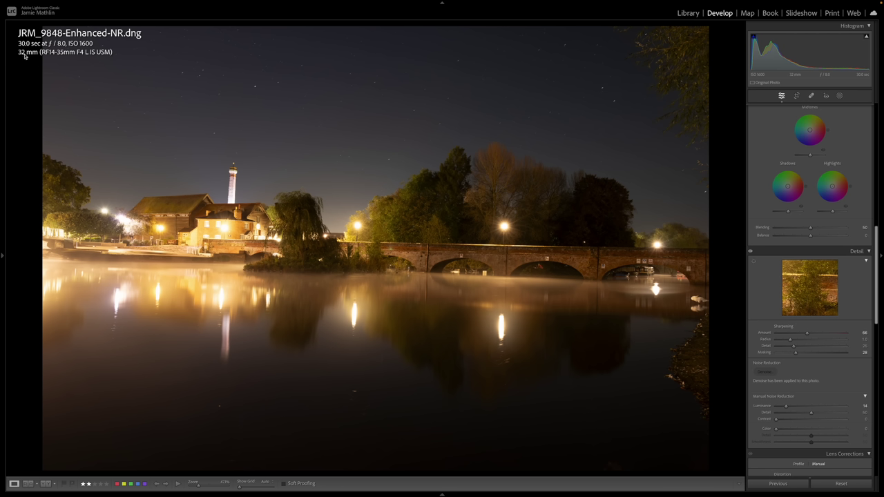
# - Check the stars up close, then switch to the 8-second JRM_9847 and zoom onto the sky
pyautogui.click(269, 69)
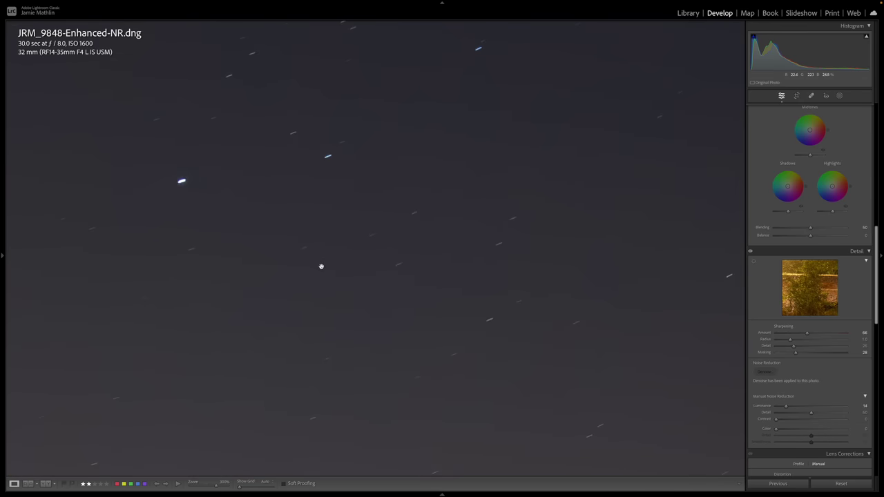
pyautogui.click(298, 260)
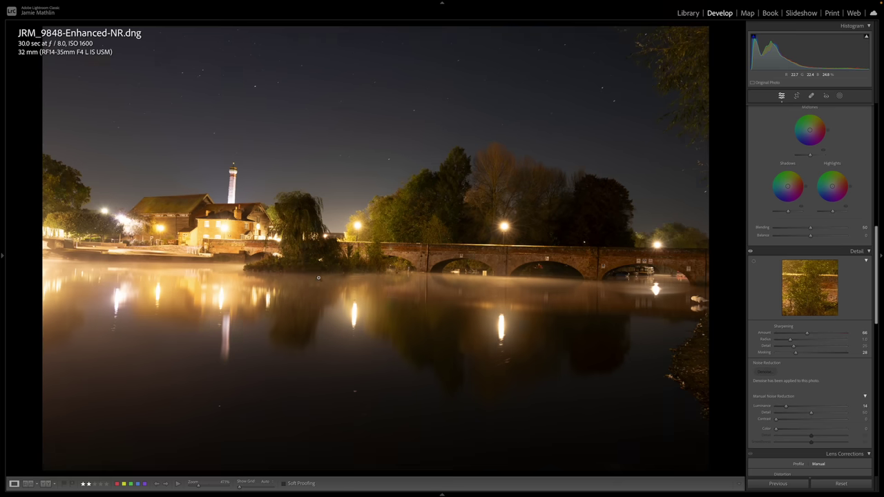
pyautogui.press('Left')
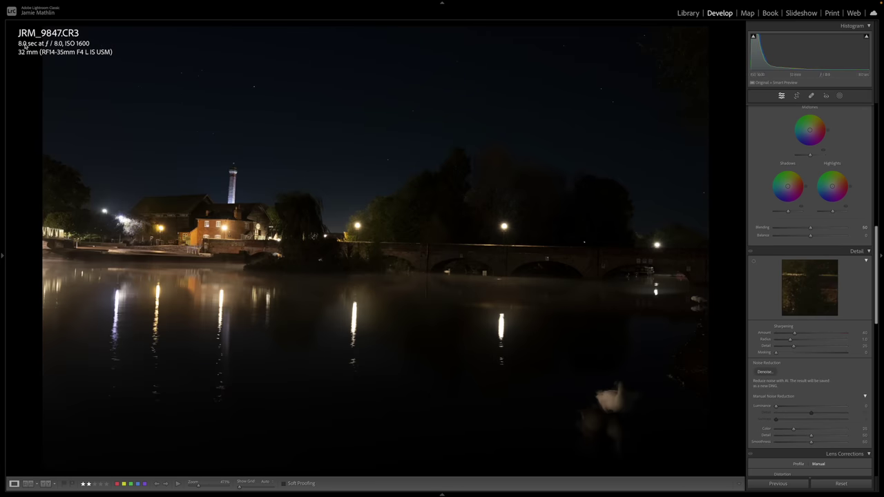
pyautogui.click(254, 94)
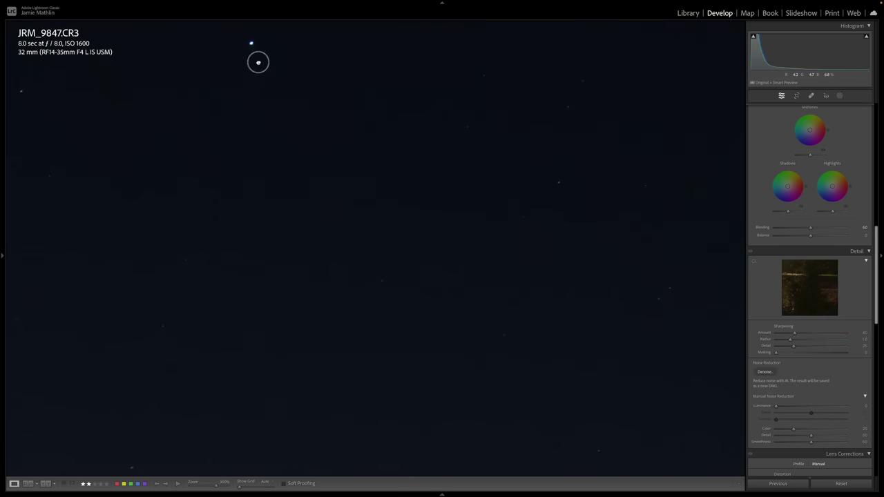
pyautogui.moveTo(257, 61); pyautogui.dragTo(259, 193)
# - Set luminance noise reduction 20, sharpening amount 65 and masking 44, then fit the photo
pyautogui.click(790, 407)
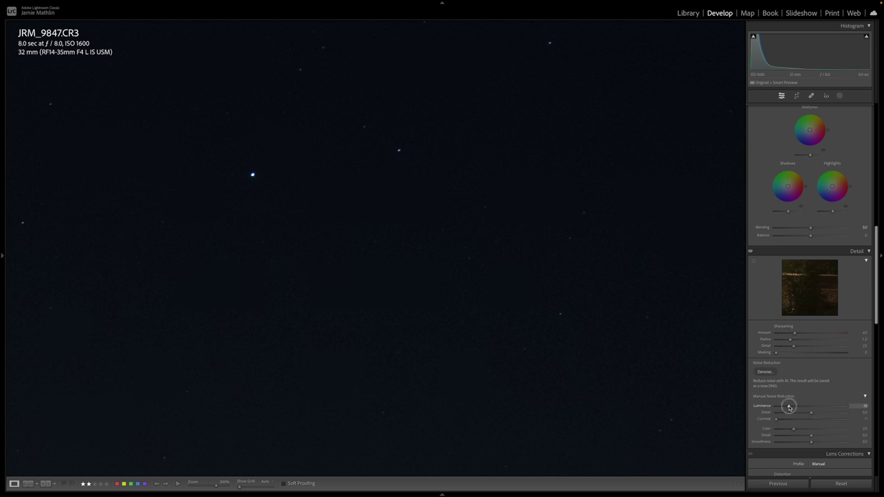
pyautogui.click(809, 335)
pyautogui.moveTo(809, 334); pyautogui.dragTo(806, 334)
pyautogui.moveTo(776, 354); pyautogui.dragTo(807, 352)
pyautogui.click(335, 245)
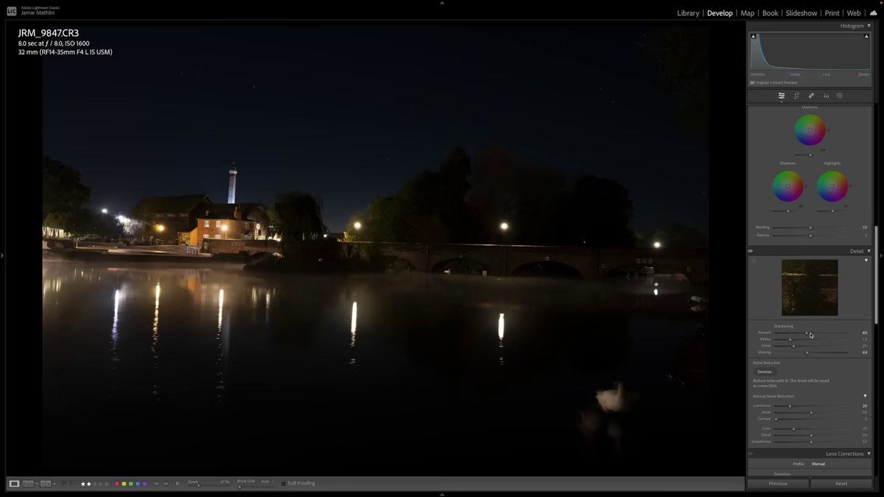
# - Set highlights -100, shadows +80 and exposure +0.50 on the 8-second shot
pyautogui.scroll(10, 811, 338)
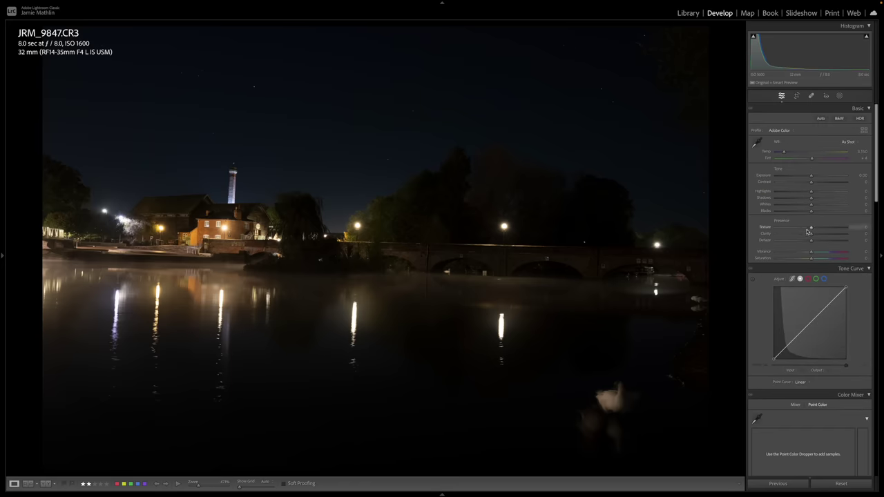
pyautogui.click(788, 192)
pyautogui.moveTo(788, 192); pyautogui.dragTo(838, 206)
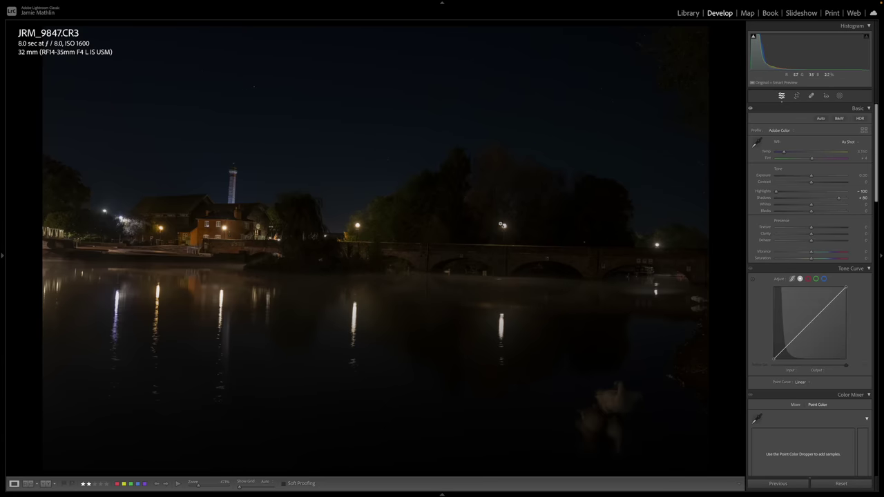
pyautogui.moveTo(812, 177); pyautogui.dragTo(815, 178)
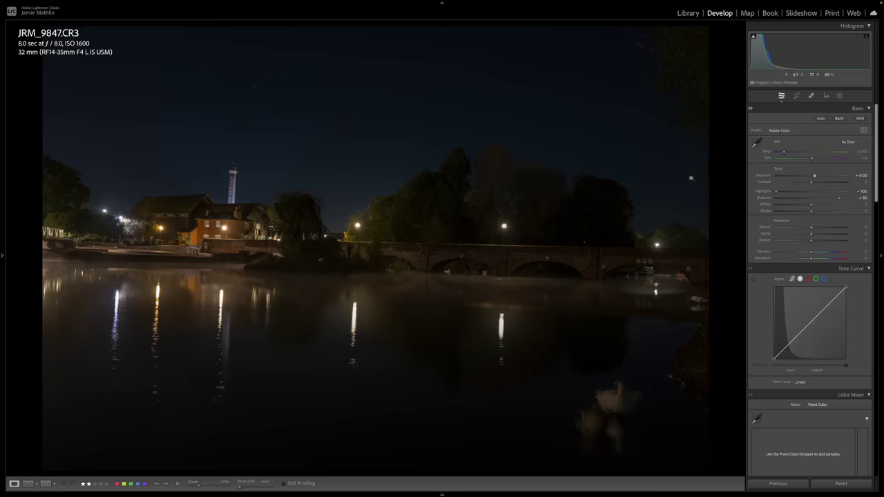
pyautogui.click(797, 96)
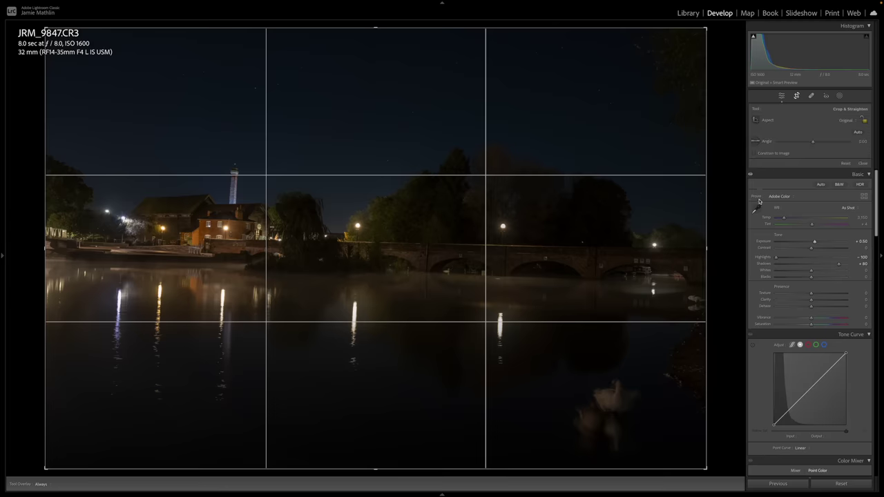
# - Straighten the scene to -1.23° along the river lights and trim the crop's left edge inward
pyautogui.click(758, 143)
pyautogui.moveTo(214, 238); pyautogui.dragTo(690, 249)
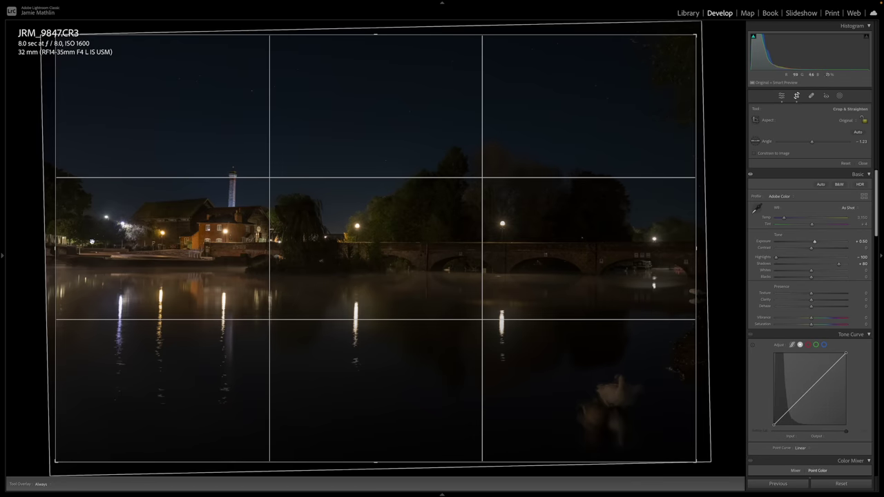
pyautogui.moveTo(56, 249); pyautogui.dragTo(66, 253)
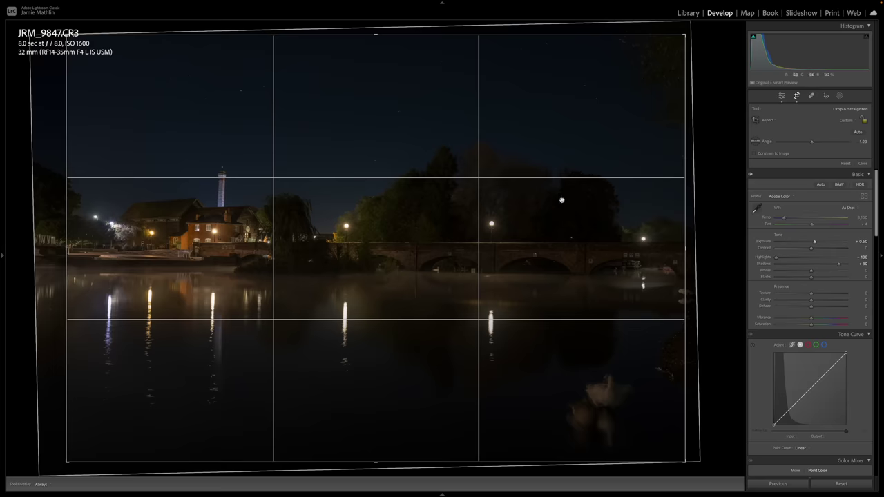
# - Lock the crop to 16 x 10 after trying 16 x 9, enlarge it to the corners, and apply it
pyautogui.click(849, 123)
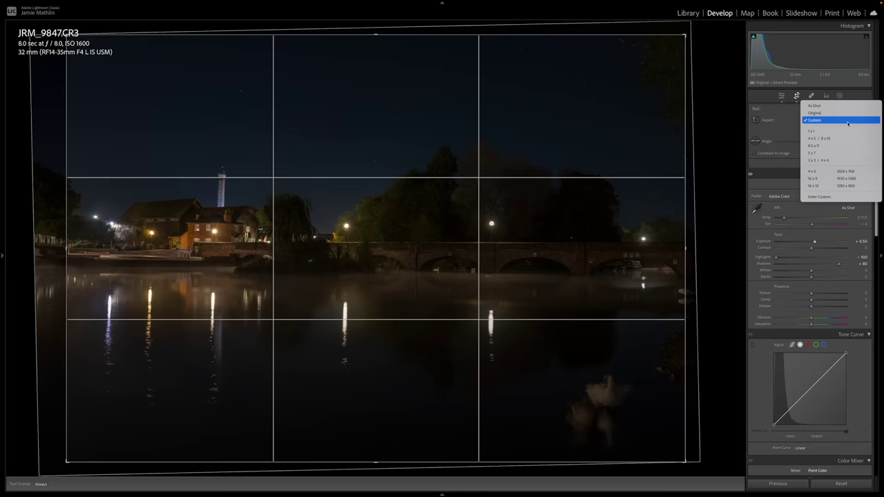
pyautogui.click(816, 185)
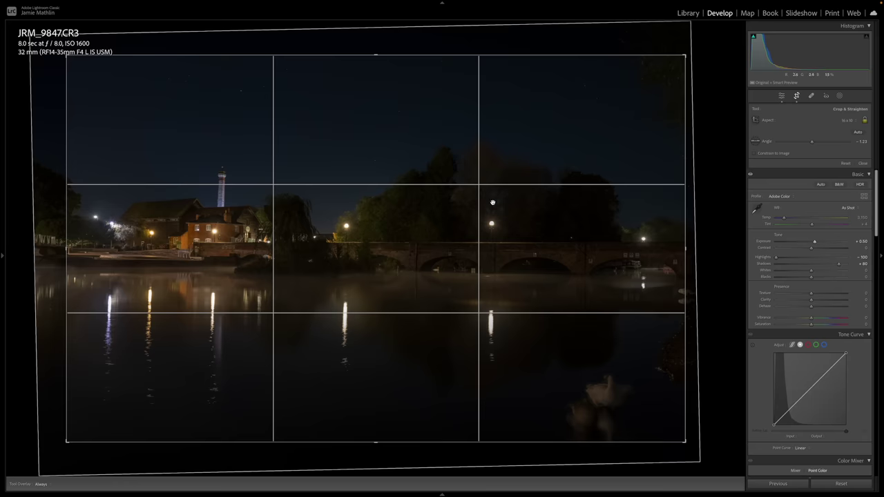
pyautogui.click(848, 120)
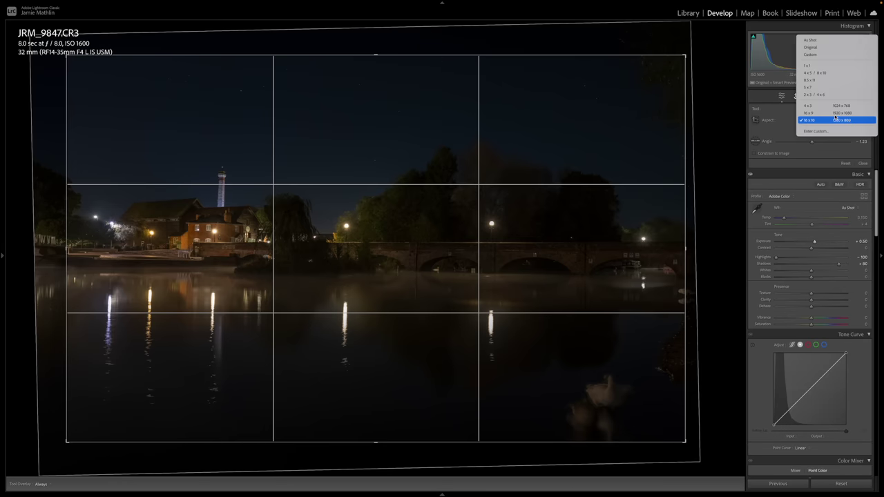
pyautogui.click(836, 113)
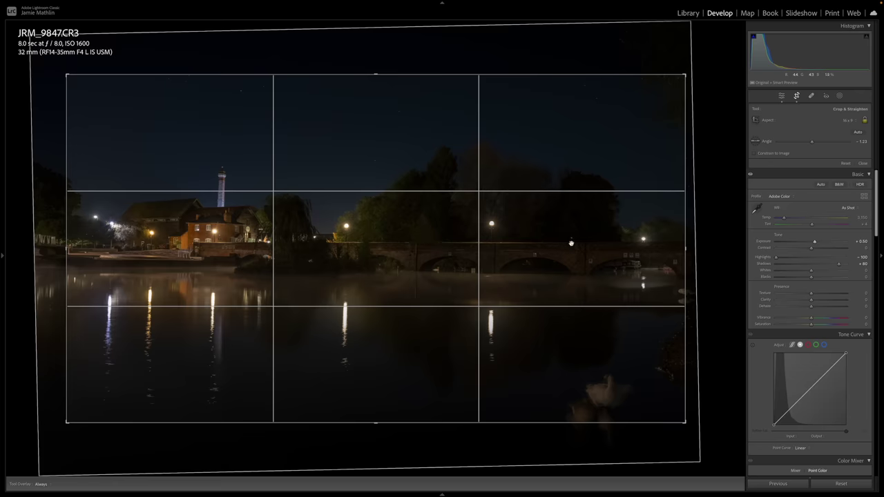
pyautogui.click(849, 125)
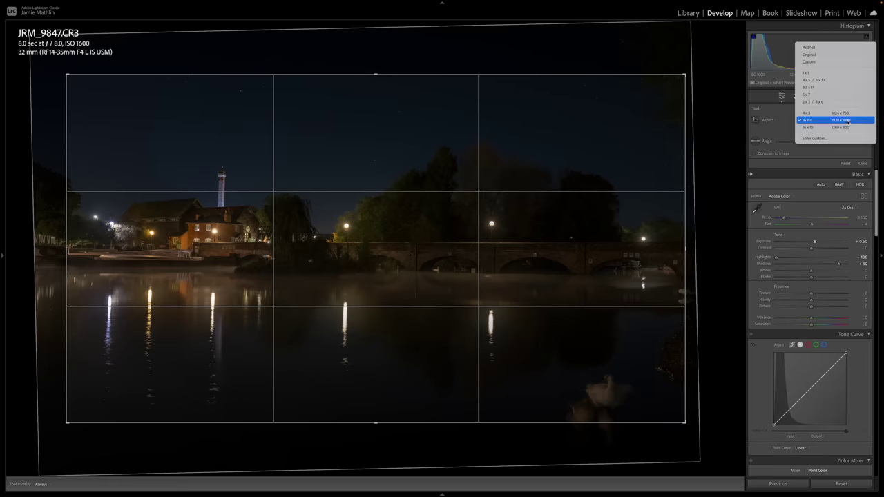
pyautogui.click(820, 127)
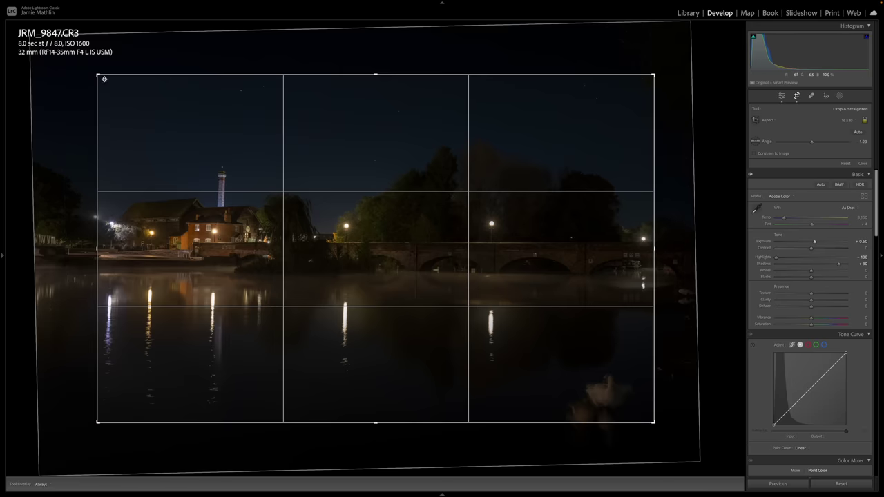
pyautogui.moveTo(104, 79); pyautogui.dragTo(69, 63)
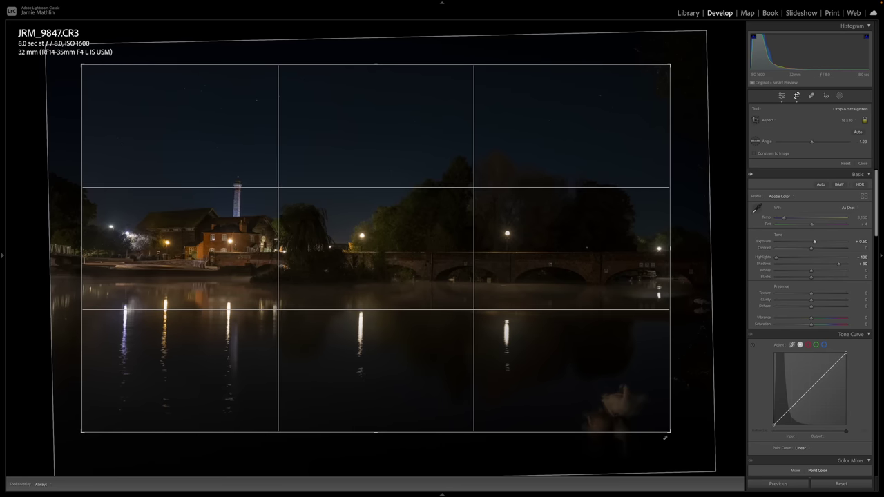
pyautogui.moveTo(665, 437); pyautogui.dragTo(681, 447)
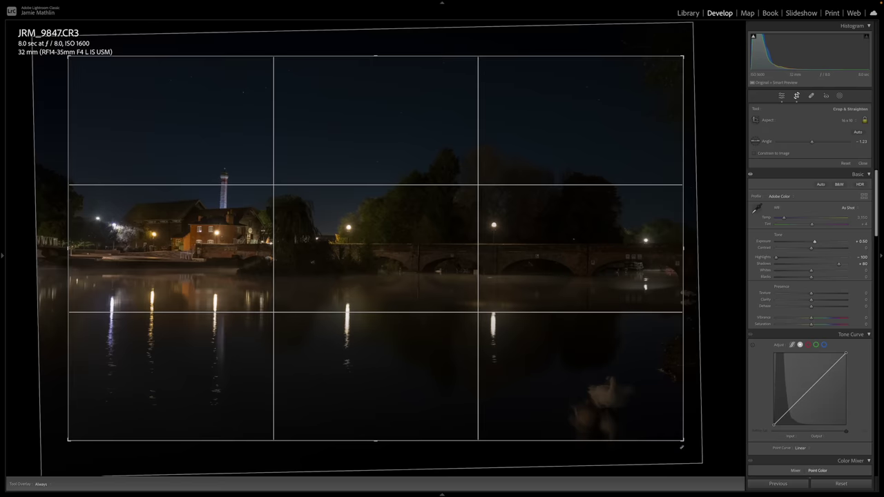
pyautogui.press('Return')
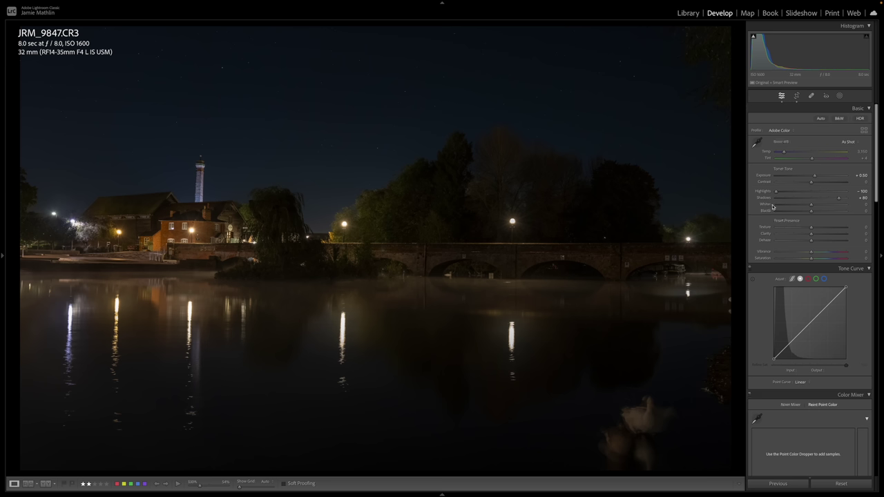
# - Adjust Whites with the highlight clipping warning on, dropping to -6 then raising to +10
pyautogui.press('alt')
pyautogui.moveTo(811, 206); pyautogui.dragTo(828, 211)
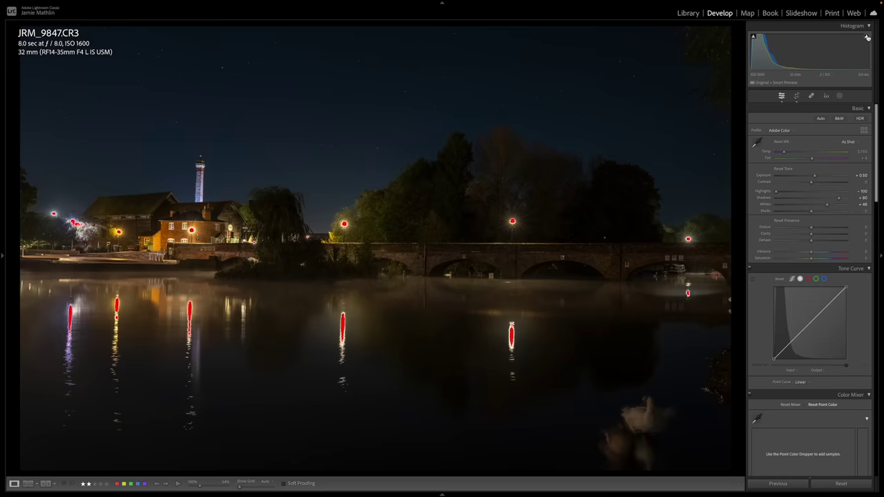
pyautogui.moveTo(867, 38)
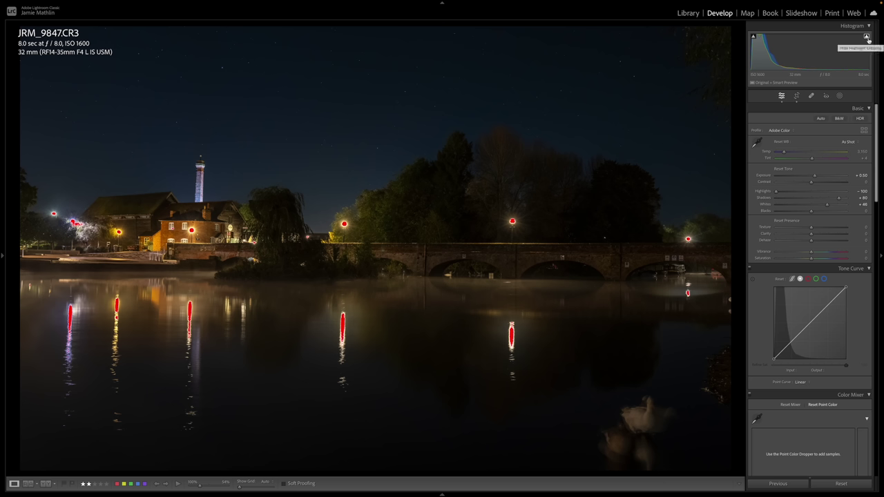
pyautogui.click(867, 36)
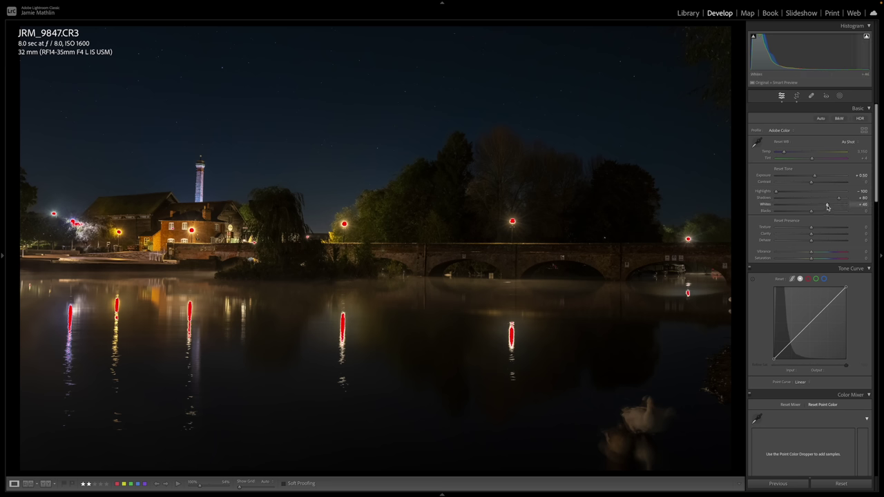
pyautogui.moveTo(827, 207); pyautogui.dragTo(810, 209)
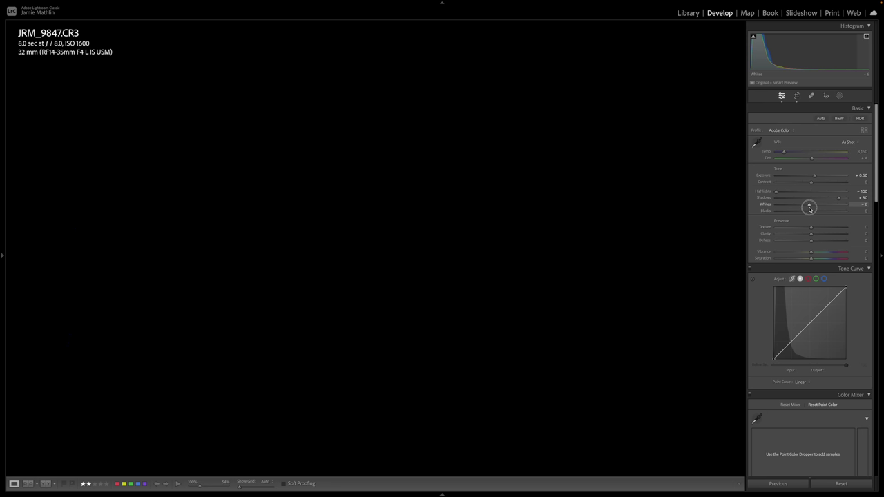
pyautogui.moveTo(810, 208); pyautogui.dragTo(809, 208)
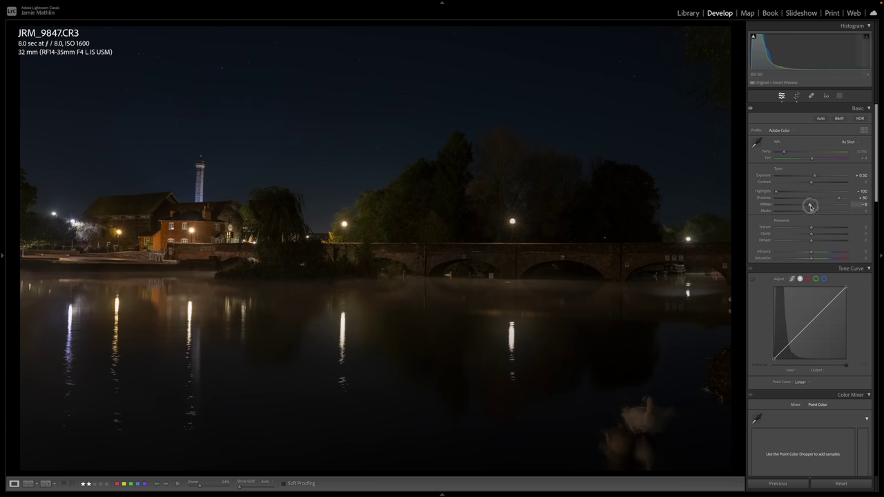
pyautogui.moveTo(810, 206); pyautogui.dragTo(821, 205)
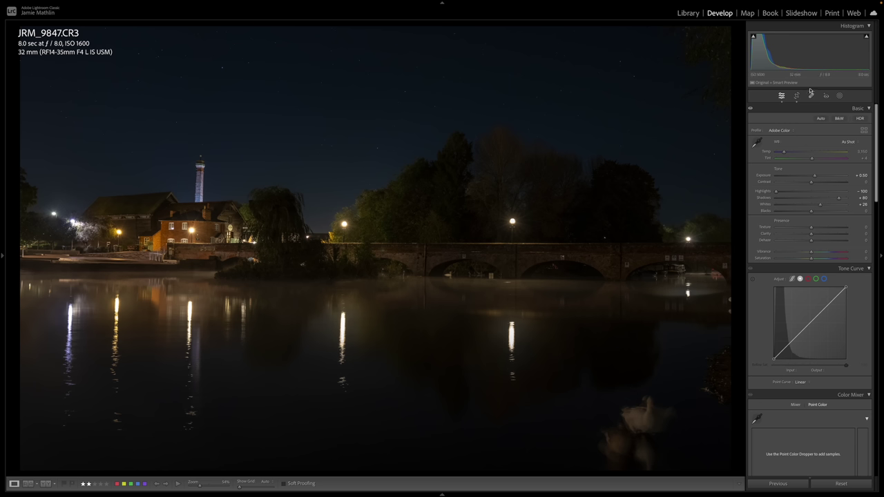
# - Lower Whites until the reflections stop clipping, then raise Blacks to +23 with the clipping preview
pyautogui.click(866, 36)
pyautogui.moveTo(820, 205); pyautogui.dragTo(813, 206)
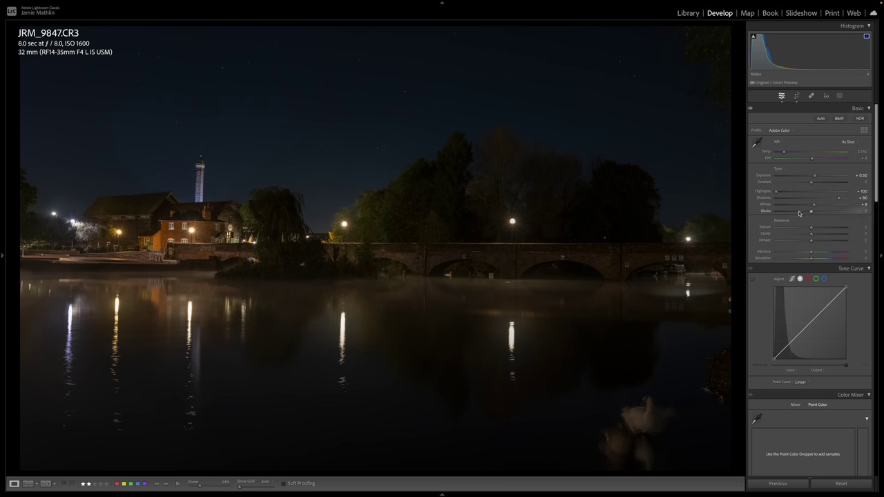
pyautogui.press('alt')
pyautogui.moveTo(810, 213)
pyautogui.mouseDown()
pyautogui.moveTo(802, 213)
pyautogui.moveTo(820, 214)
pyautogui.mouseUp()
pyautogui.moveTo(754, 39)
pyautogui.click(819, 212)
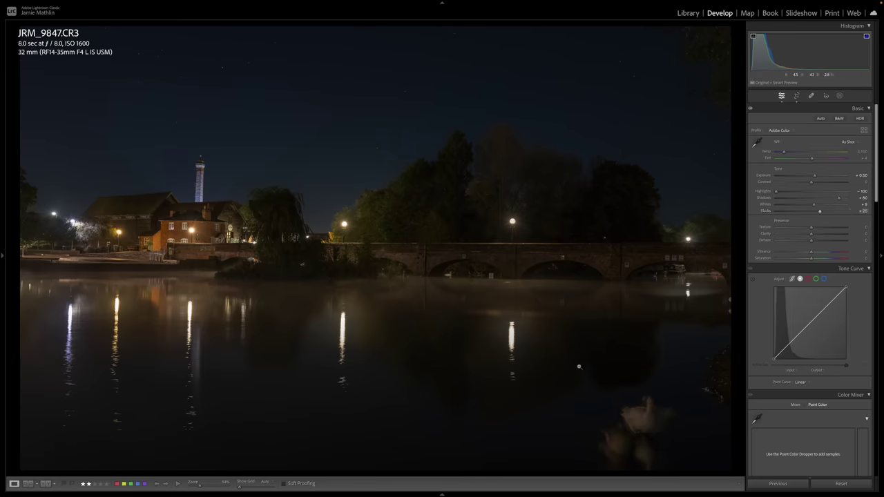
pyautogui.click(820, 212)
# - Compare the brighter 30-second JRM_9848-Enhanced-NR exposure with clipping hidden and info overlays cycled
pyautogui.press('Right')
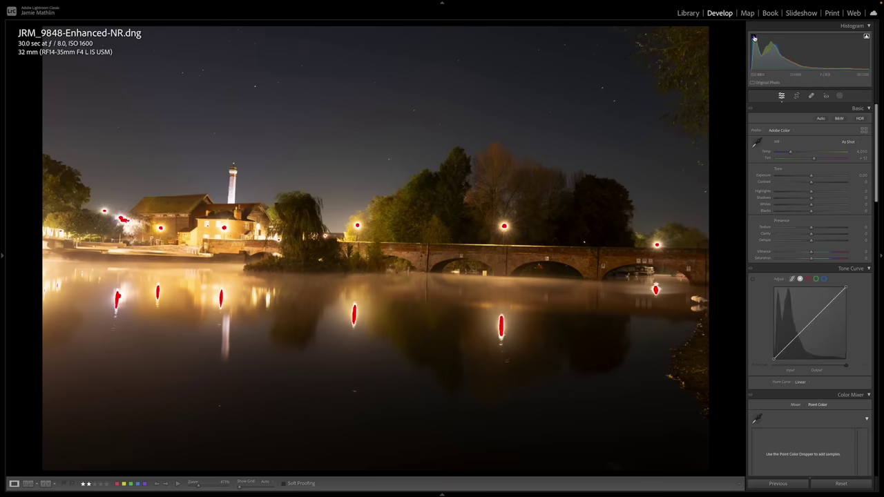
pyautogui.click(866, 36)
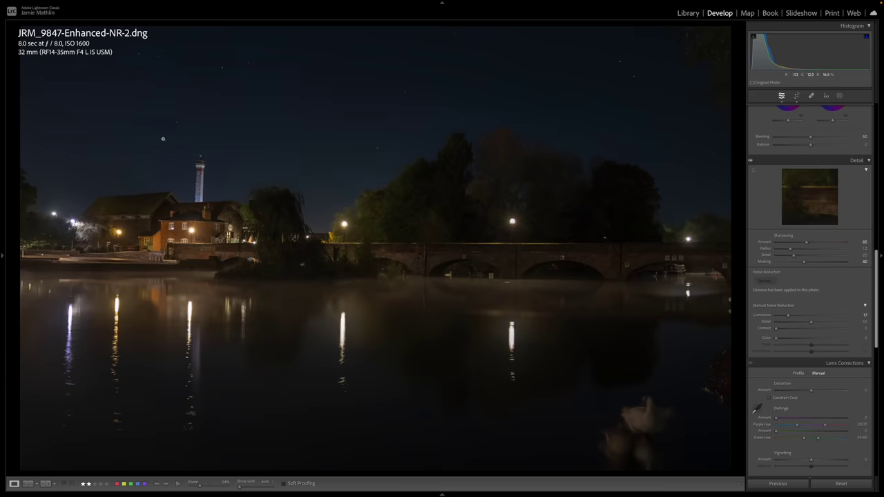
pyautogui.press('i')
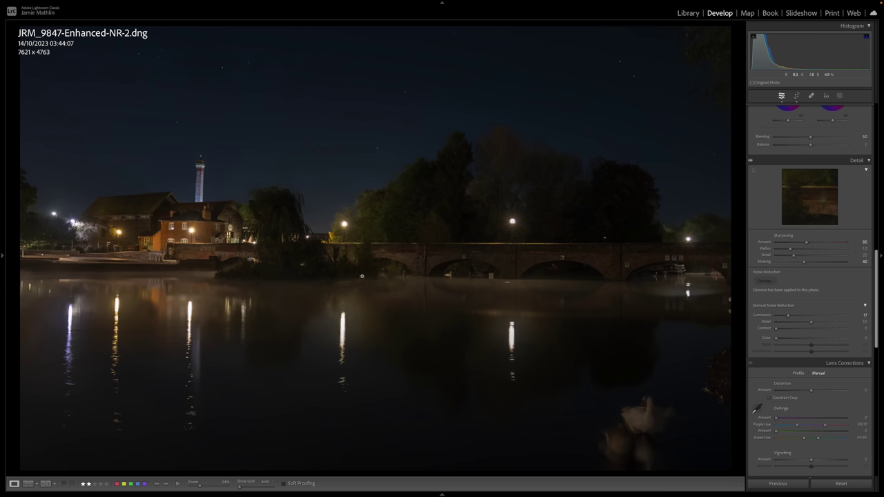
pyautogui.press('i')
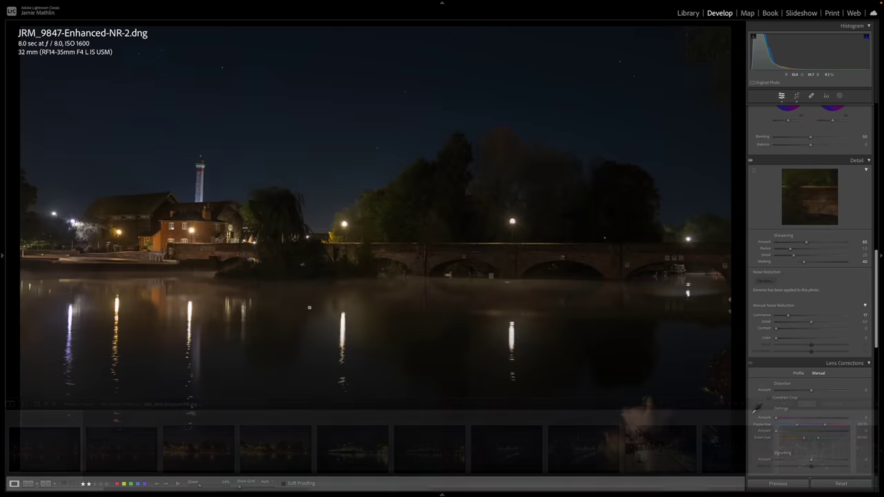
pyautogui.moveTo(207, 492)
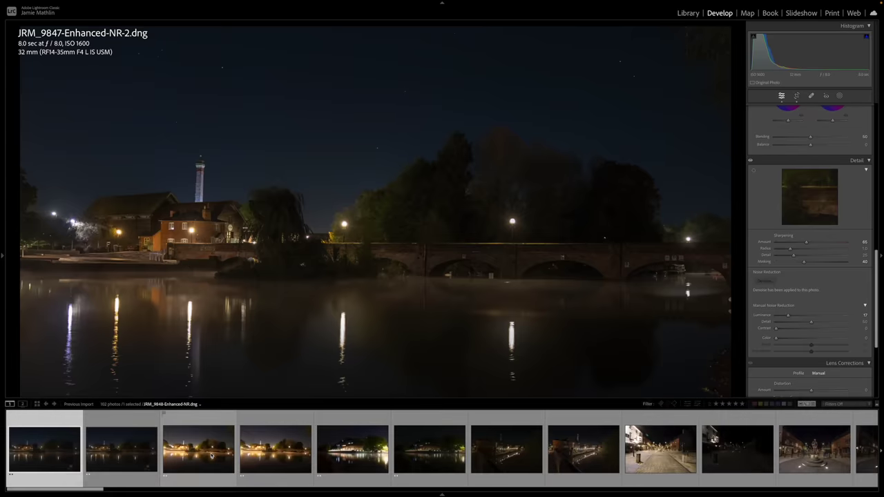
pyautogui.click(205, 453)
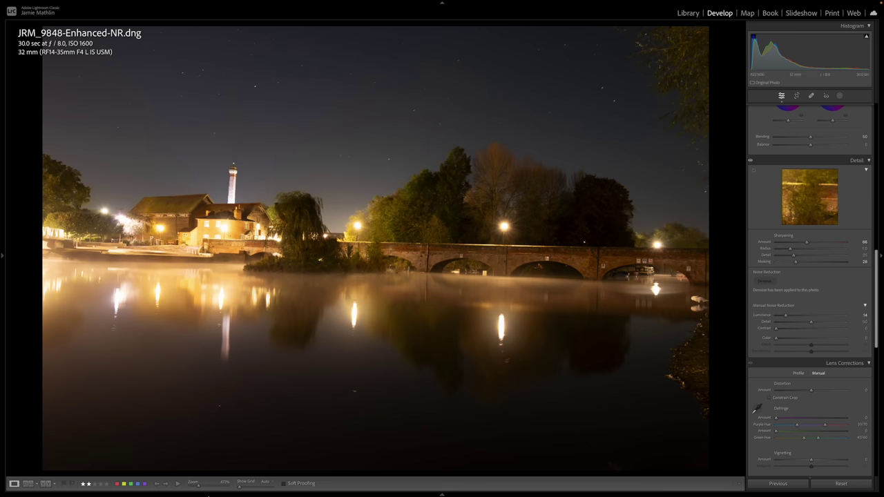
pyautogui.click(53, 451)
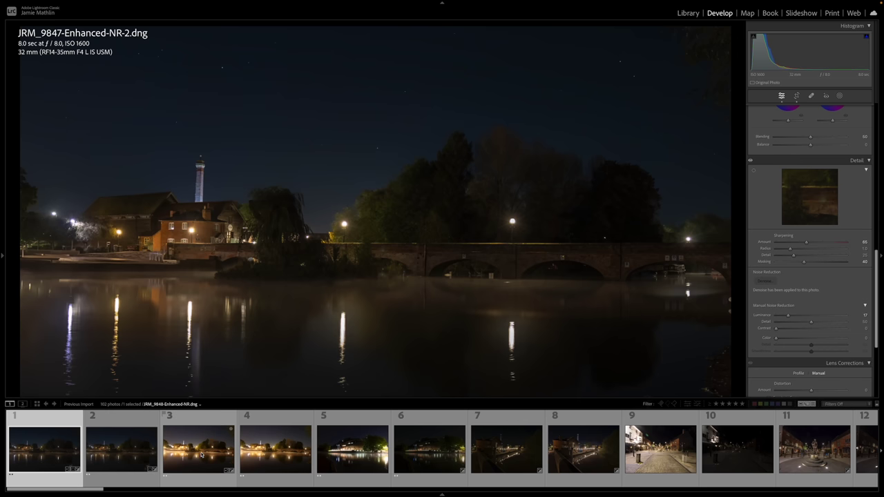
pyautogui.keyDown('ctrl'); pyautogui.click(201, 454); pyautogui.keyUp('ctrl')
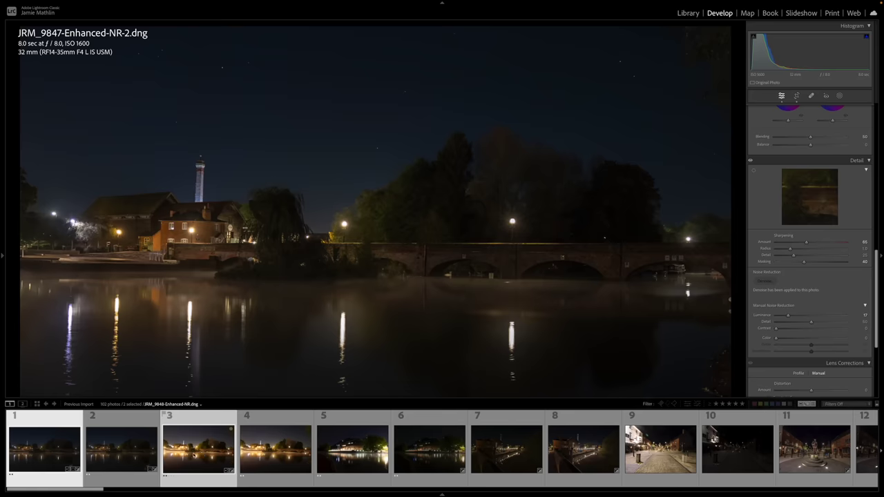
pyautogui.press('F6')
pyautogui.press('t')
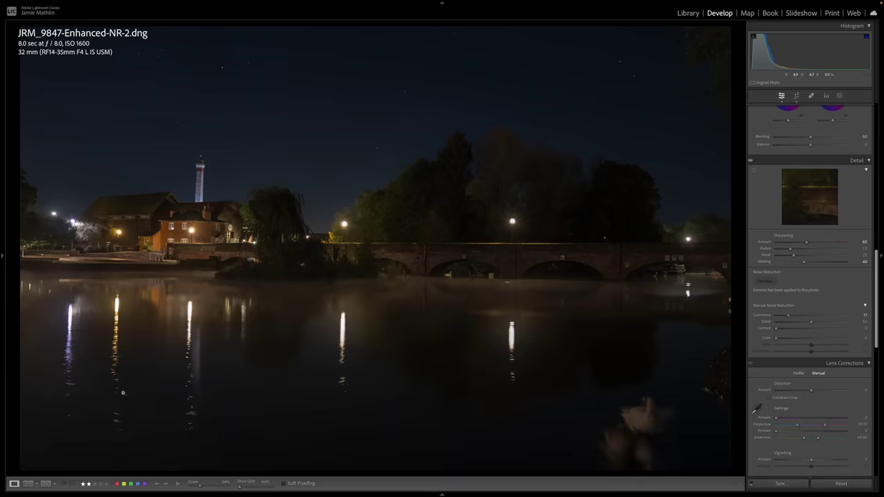
# - Synchronize all develop settings, including masking, onto JRM_9848-Enhanced-NR
pyautogui.moveTo(45, 494)
pyautogui.click(781, 484)
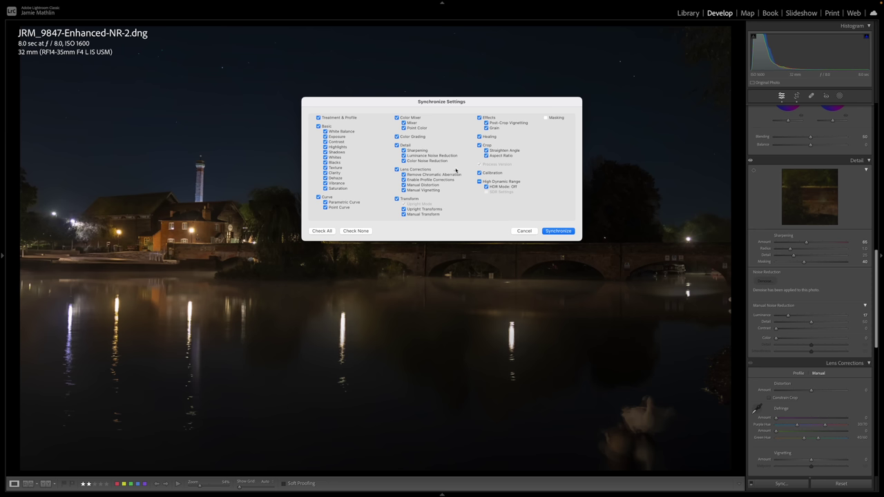
pyautogui.click(328, 233)
pyautogui.click(552, 231)
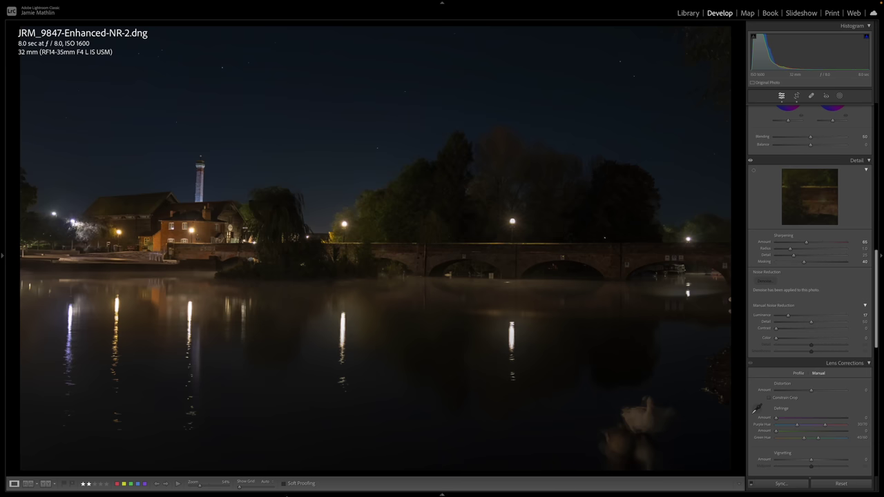
# - Compare thumbnails 3, 1 and 2, ending with only JRM_9847-Enhanced-NR-2 selected
pyautogui.moveTo(207, 495)
pyautogui.click(206, 451)
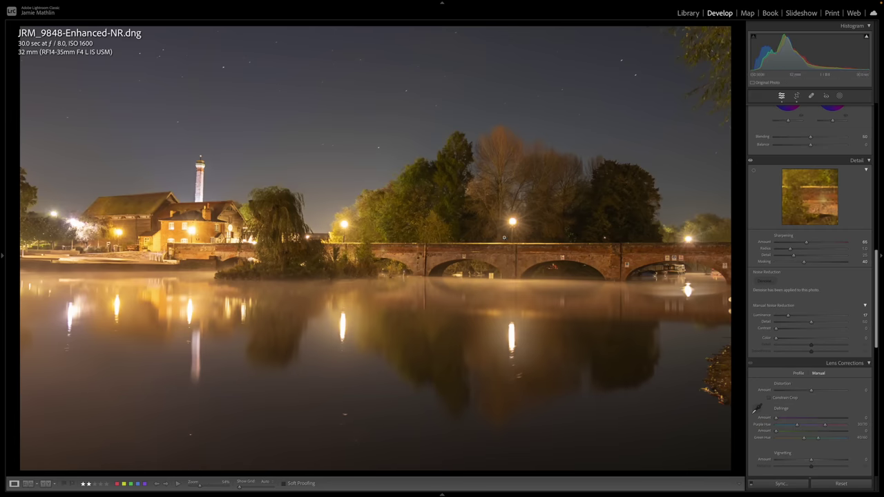
pyautogui.moveTo(147, 483)
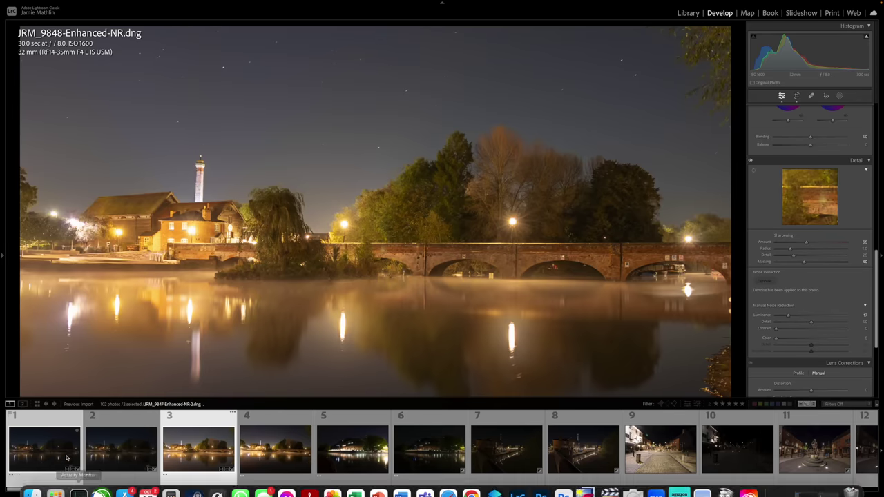
pyautogui.click(64, 453)
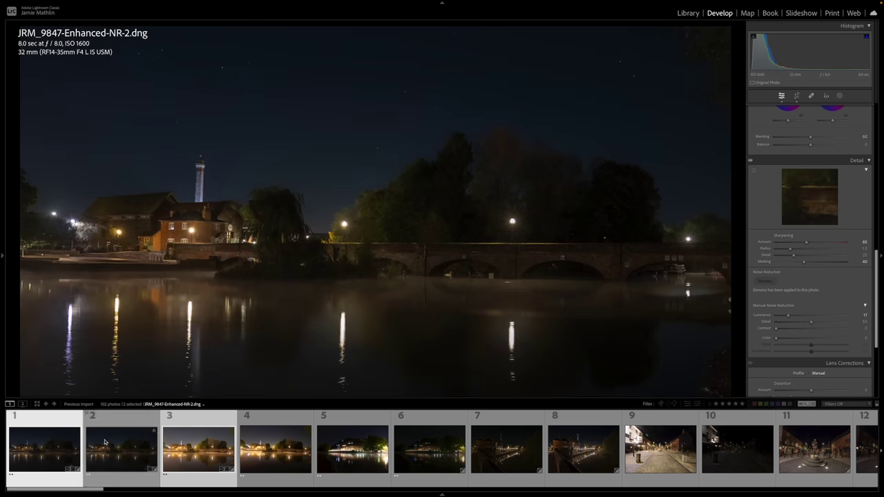
pyautogui.click(131, 450)
pyautogui.click(23, 444)
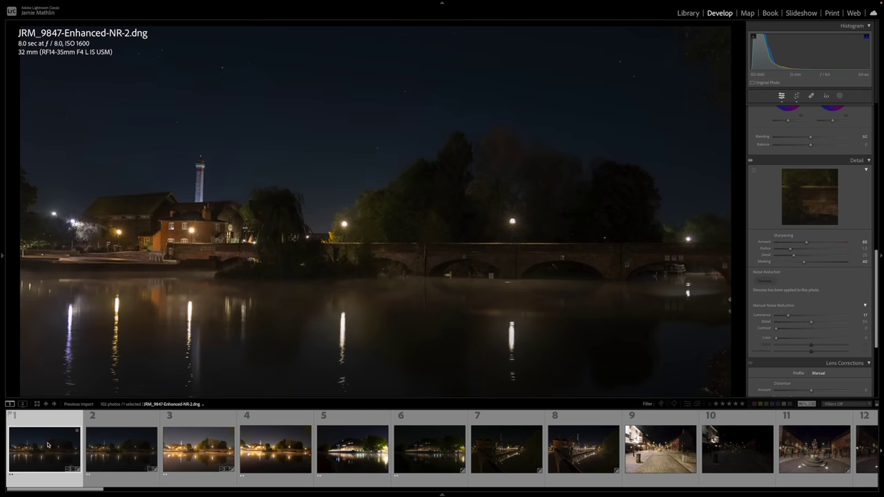
# - Copy all develop settings from JRM_9847-Enhanced-NR-2, then view JRM_9848-Enhanced-NR
pyautogui.rightClick(47, 450)
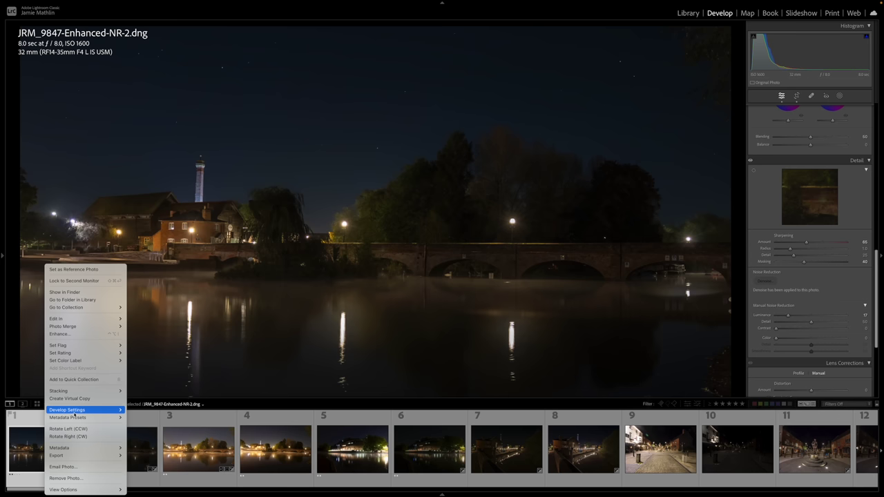
pyautogui.moveTo(73, 415)
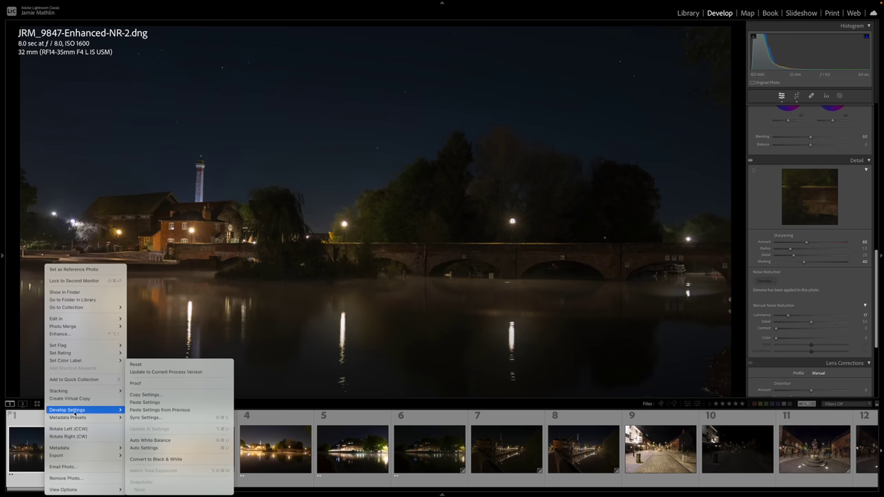
pyautogui.click(144, 395)
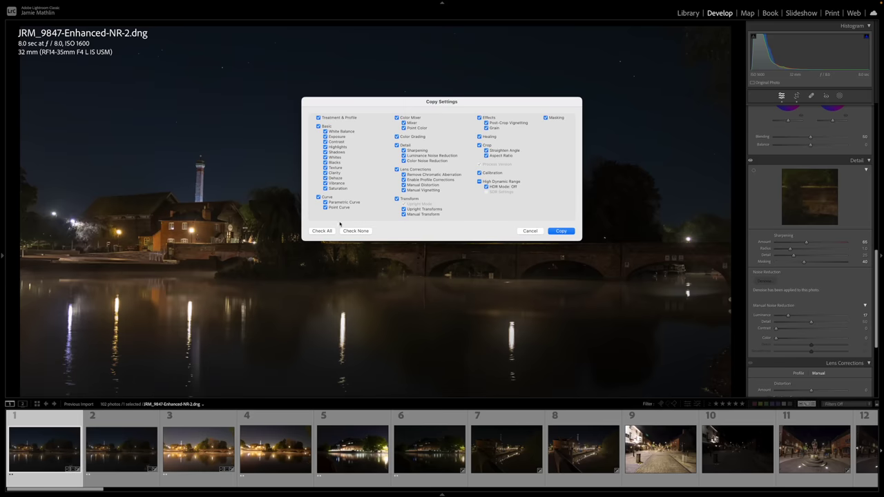
pyautogui.click(329, 231)
pyautogui.click(560, 231)
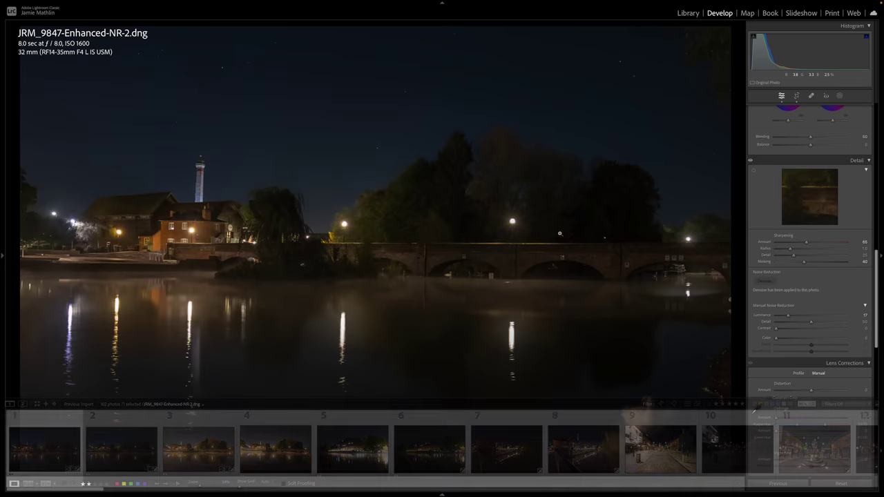
pyautogui.click(183, 447)
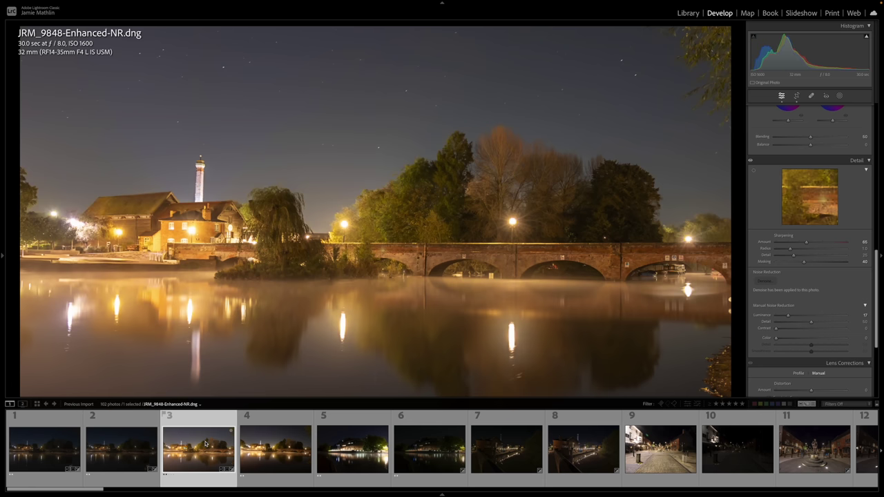
# - Paste the copied develop settings onto the JRM_9848.CR3 raw photo
pyautogui.click(280, 452)
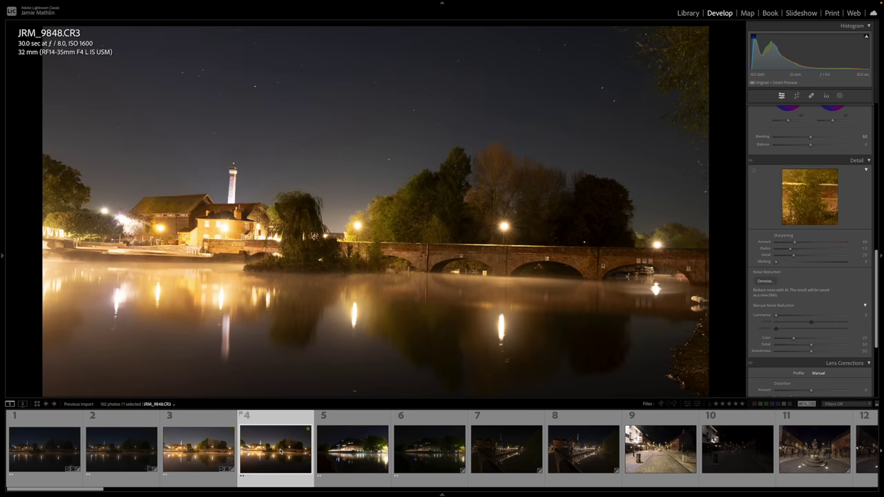
pyautogui.rightClick(280, 451)
pyautogui.moveTo(297, 410)
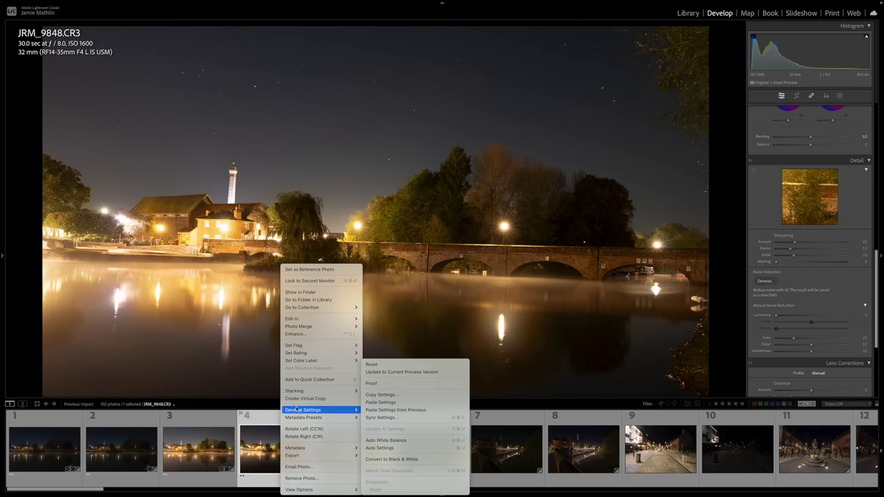
pyautogui.click(375, 402)
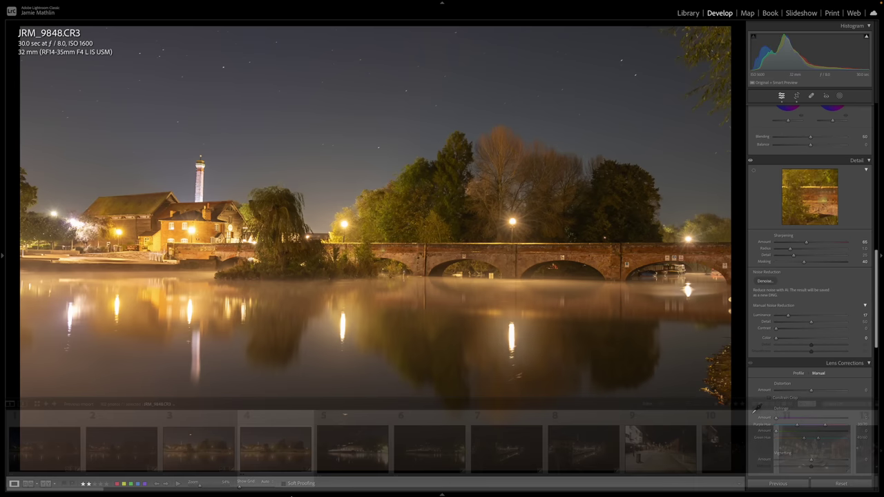
# - Give both enhanced photos a red colour label, then select JRM_9848-Enhanced-NR
pyautogui.click(189, 449)
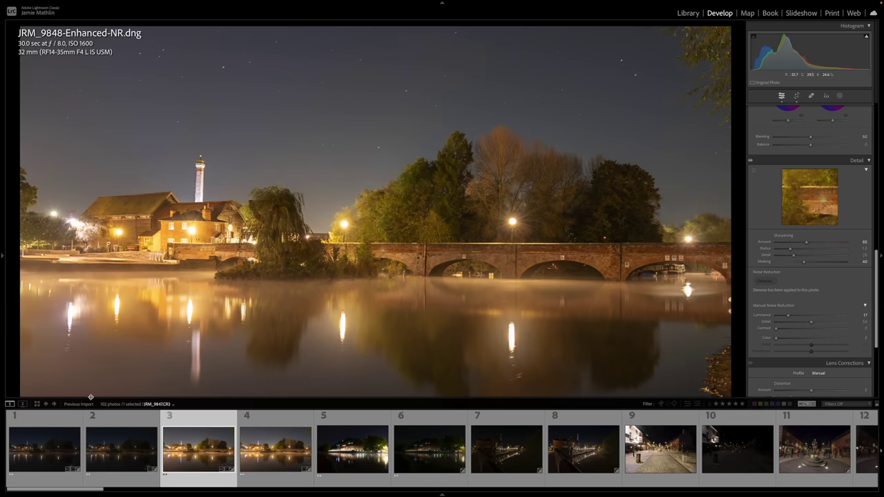
pyautogui.click(44, 449)
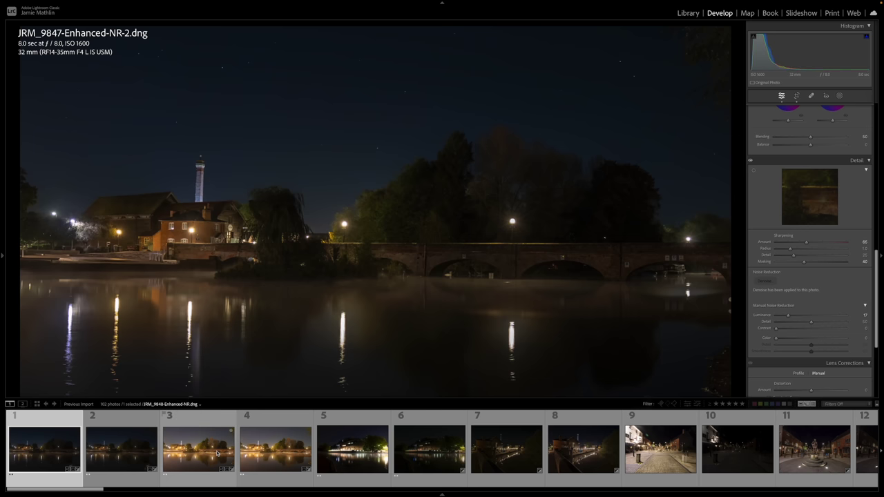
pyautogui.keyDown('super'); pyautogui.click(217, 453); pyautogui.keyUp('super')
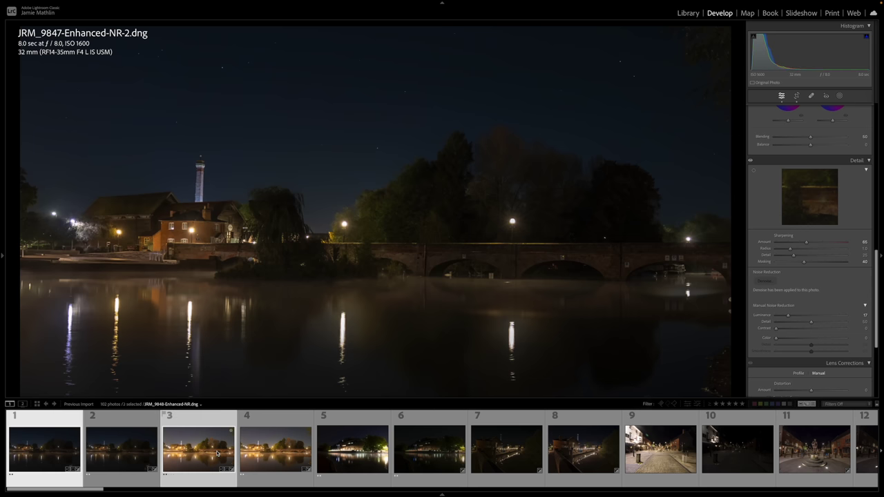
pyautogui.rightClick(216, 454)
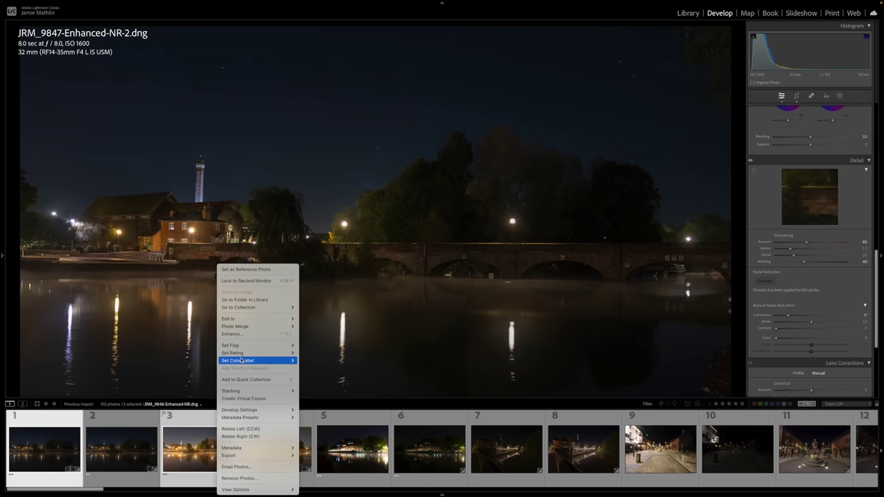
pyautogui.click(306, 361)
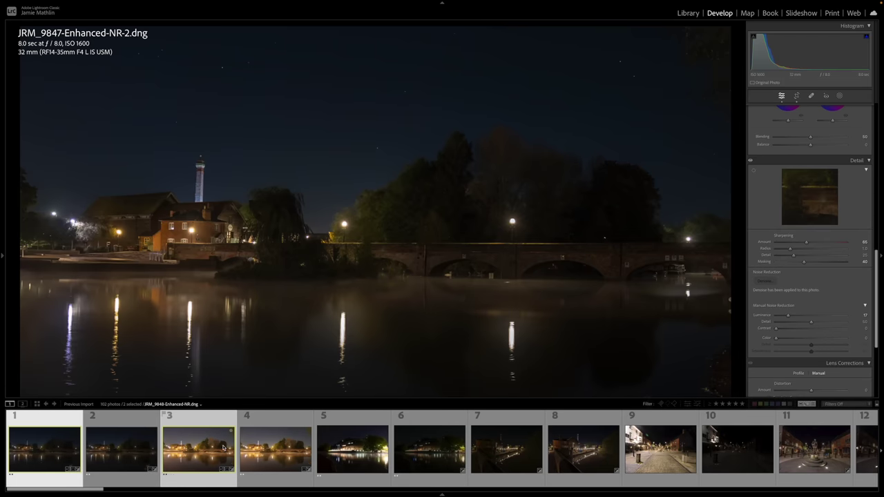
pyautogui.press('Right')
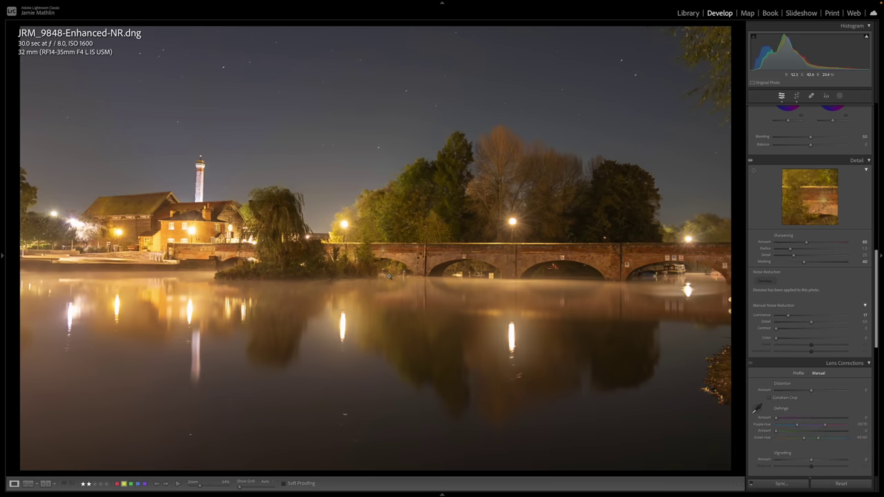
# - Set JRM_9848-Enhanced-NR to exposure -0.20, shadows +95, blacks +10, checking the chimney at 1:1
pyautogui.scroll(15, 770, 317)
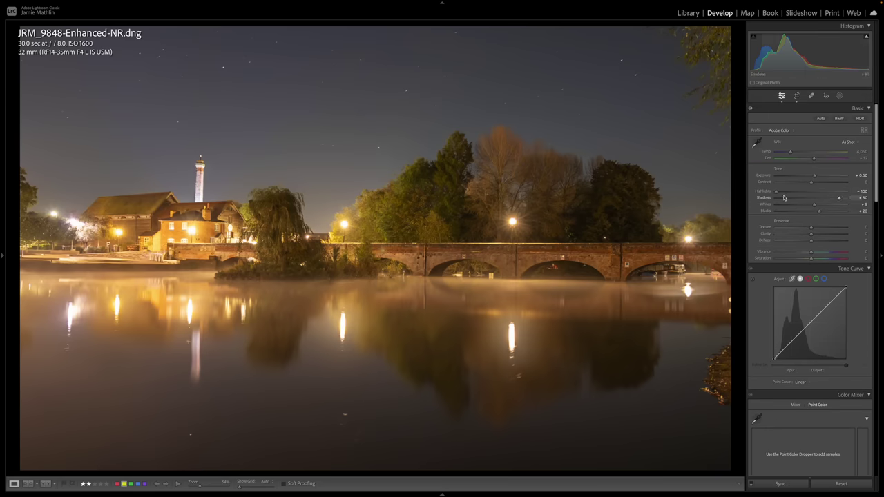
pyautogui.moveTo(815, 177); pyautogui.dragTo(843, 199)
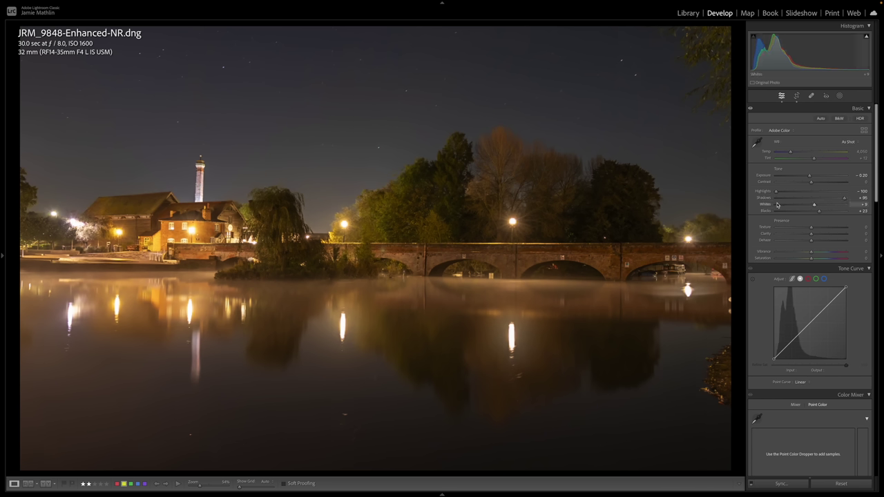
pyautogui.press('alt')
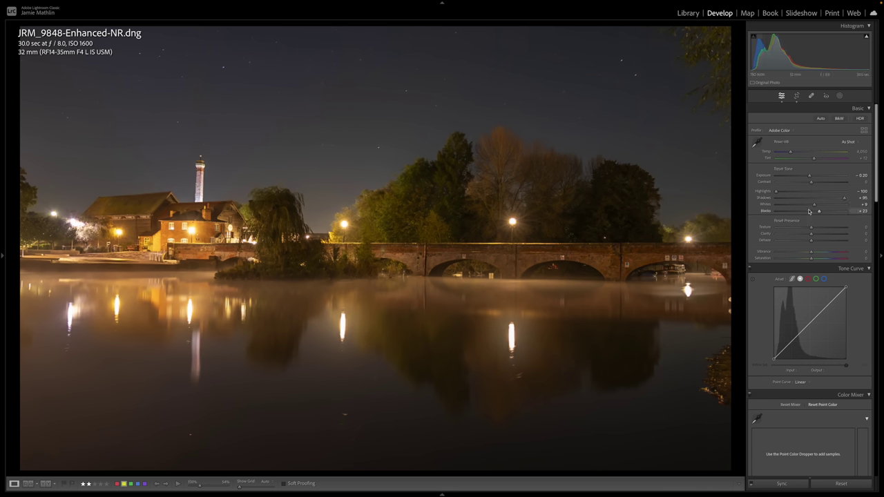
pyautogui.moveTo(812, 206); pyautogui.dragTo(814, 212)
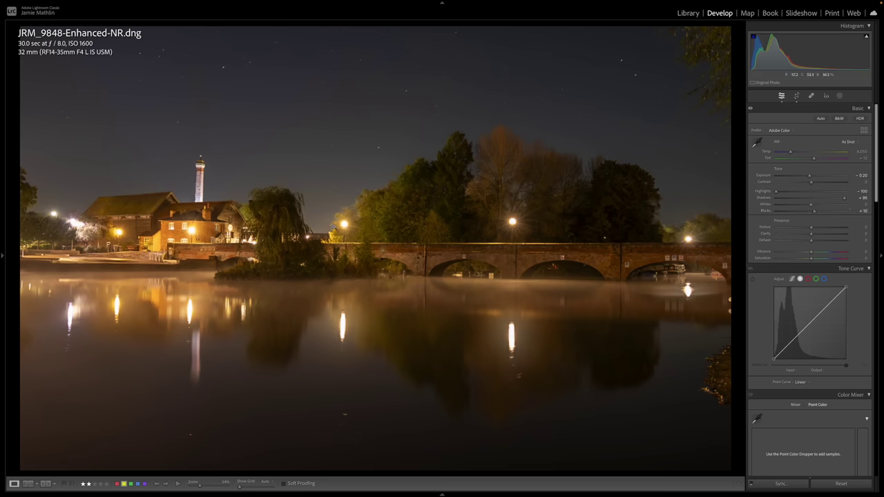
pyautogui.click(239, 167)
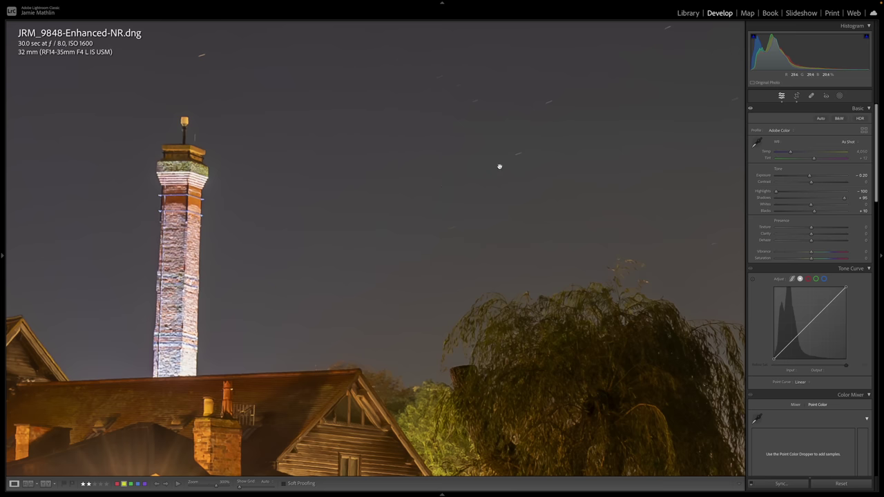
pyautogui.click(432, 181)
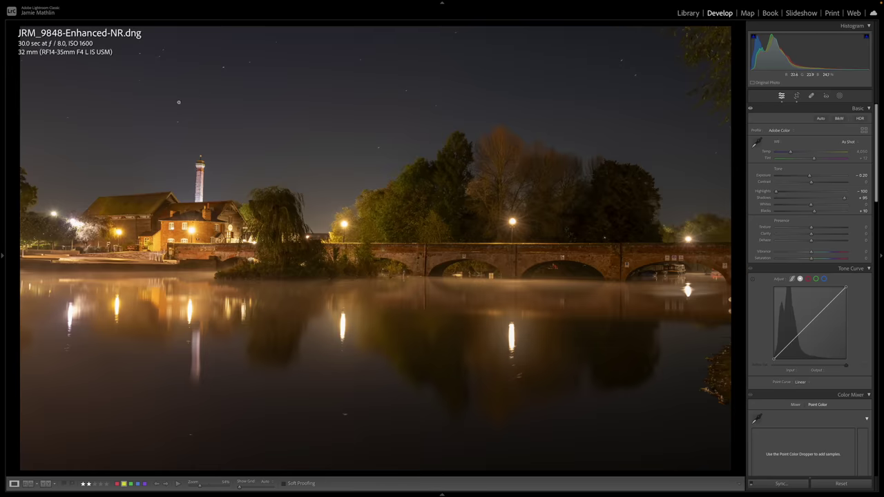
# - Return to JRM_9847-Enhanced-NR-2 and inspect its sky at full size
pyautogui.press('Left')
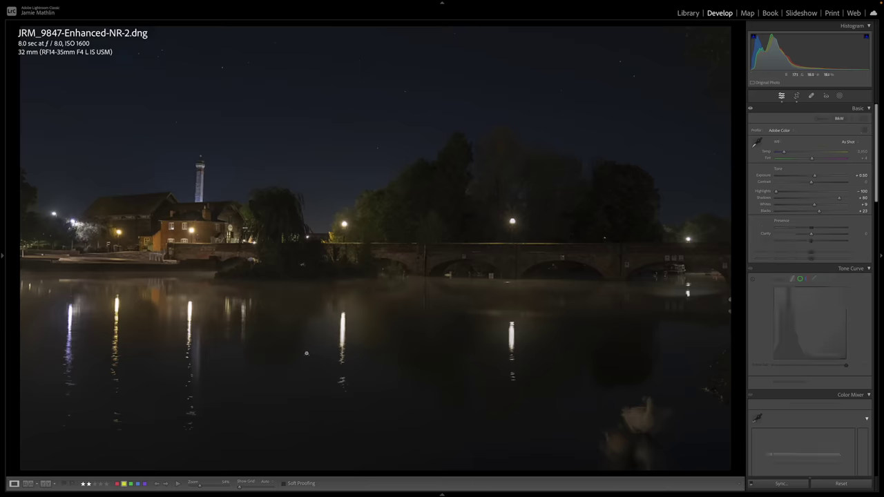
pyautogui.click(282, 135)
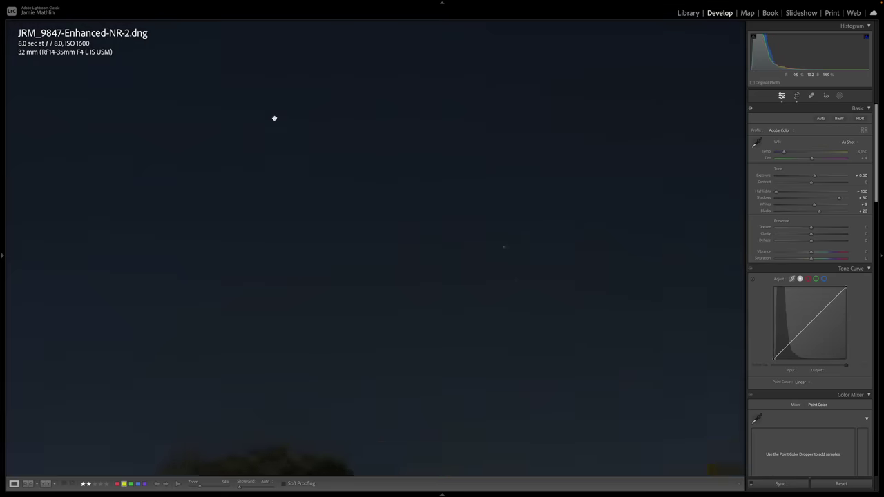
pyautogui.click(359, 219)
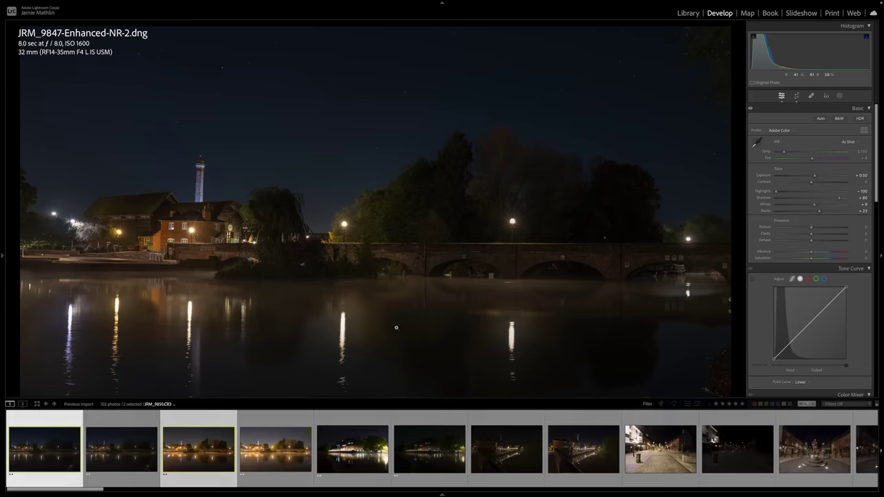
# - Select filmstrip thumbnails 1 and 3 together
pyautogui.moveTo(171, 485)
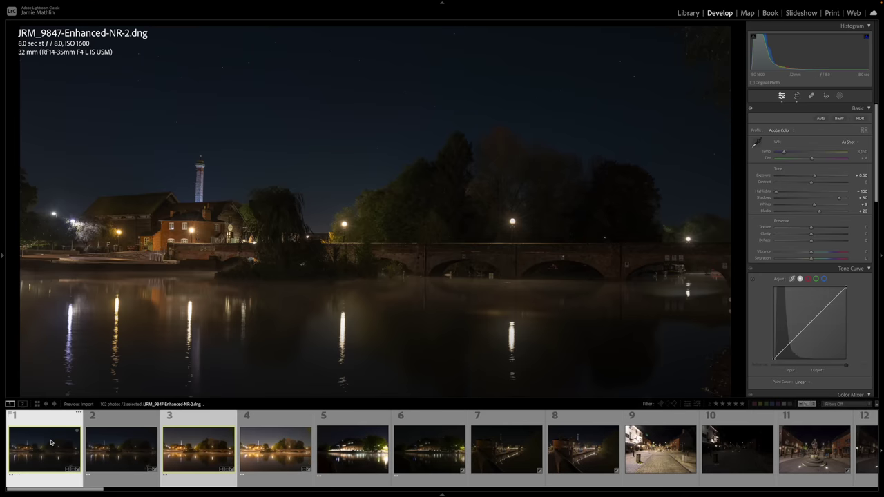
pyautogui.moveTo(144, 493)
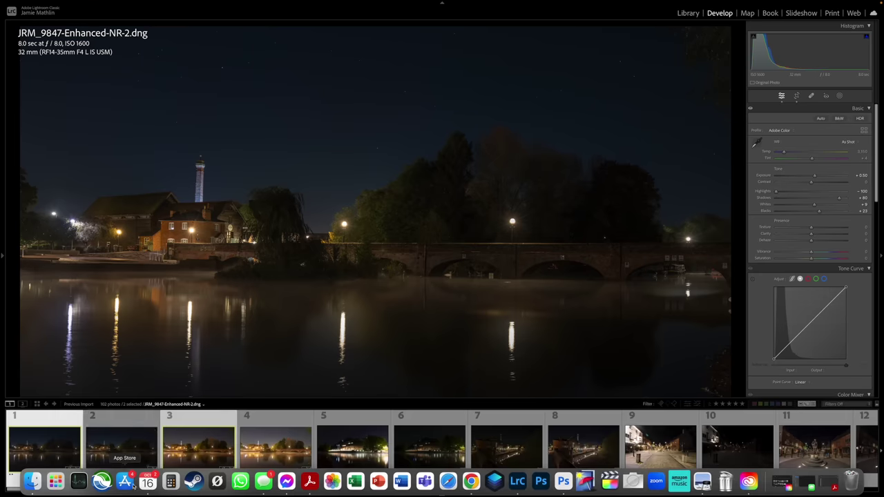
pyautogui.click(56, 442)
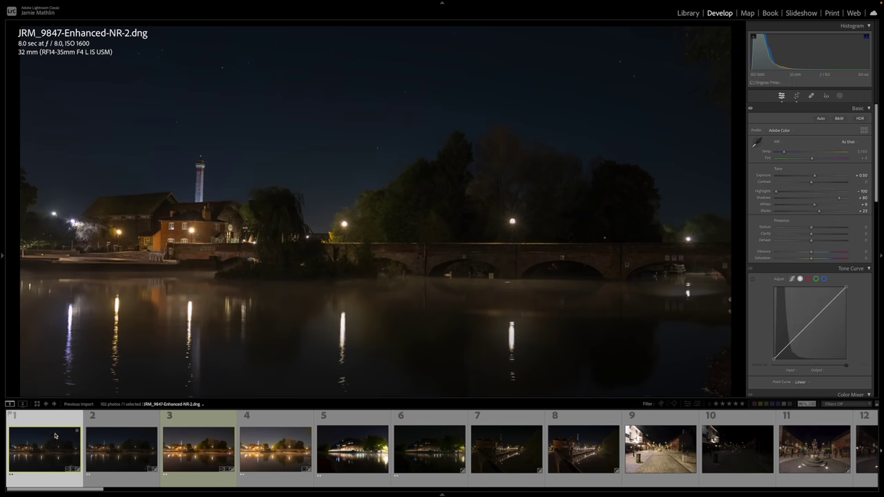
pyautogui.moveTo(191, 494)
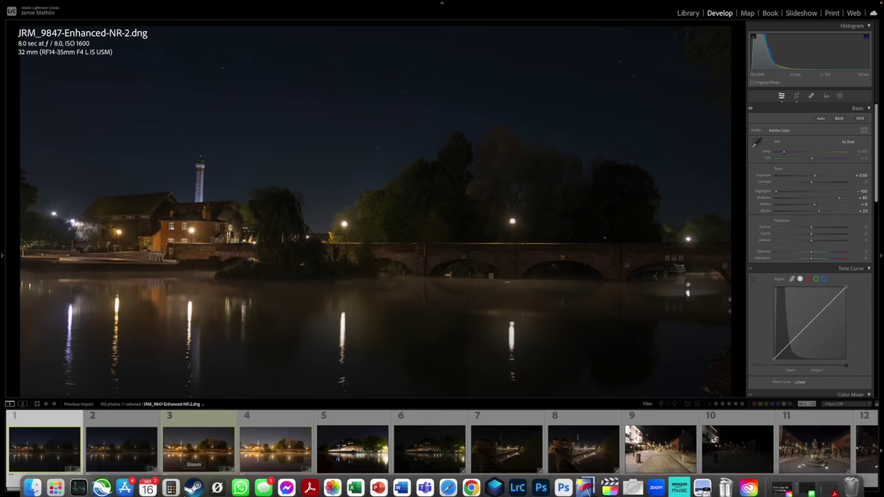
pyautogui.keyDown('super'); pyautogui.click(188, 443); pyautogui.keyUp('super')
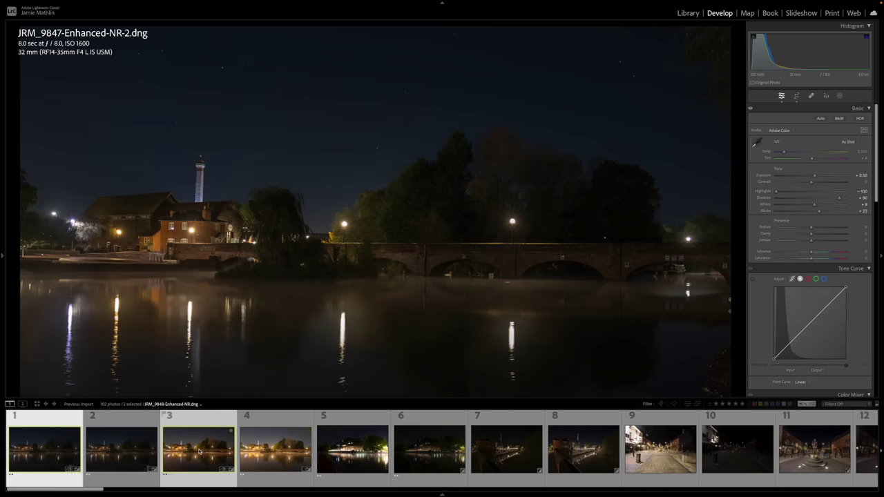
# - Run Photo Merge > HDR on the two selected bridge exposures
pyautogui.rightClick(198, 449)
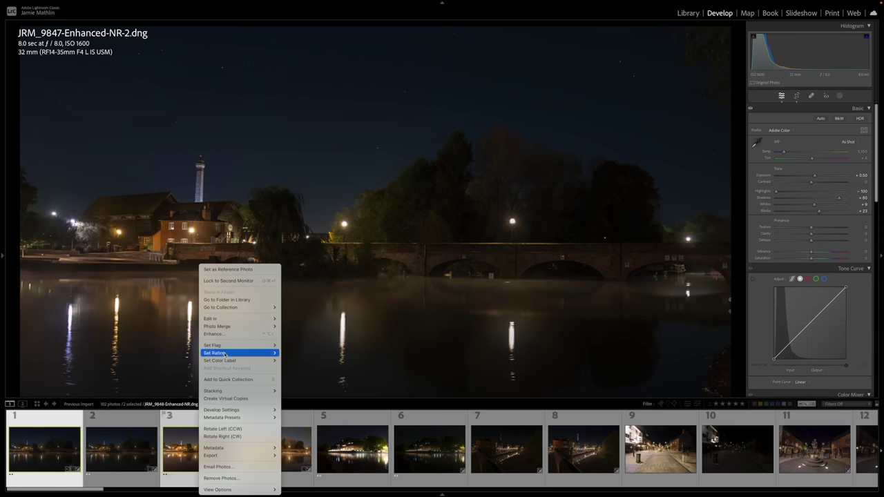
pyautogui.moveTo(230, 328)
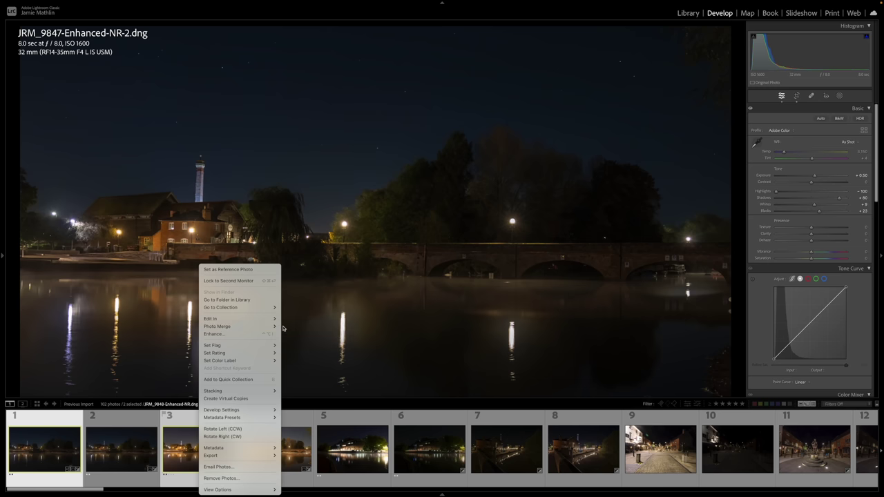
pyautogui.click(294, 328)
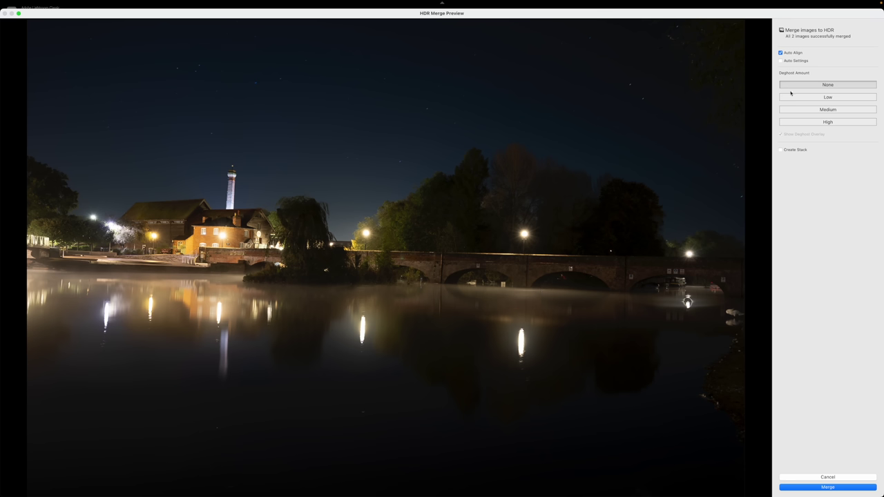
# - Merge the HDR with Auto Settings left off and Create Stack enabled
pyautogui.click(782, 61)
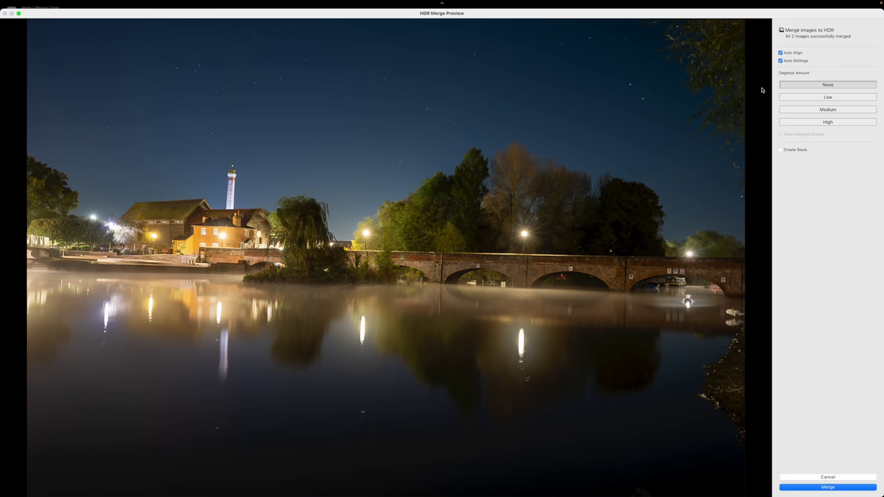
pyautogui.click(782, 60)
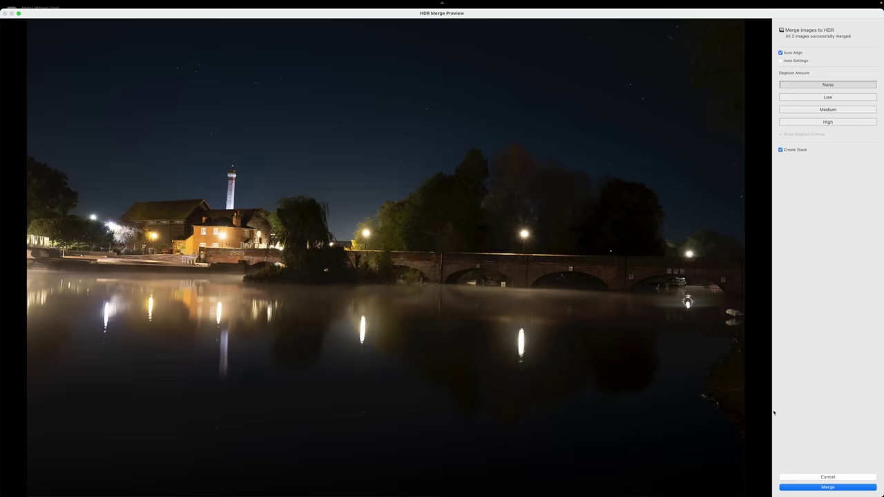
pyautogui.click(835, 487)
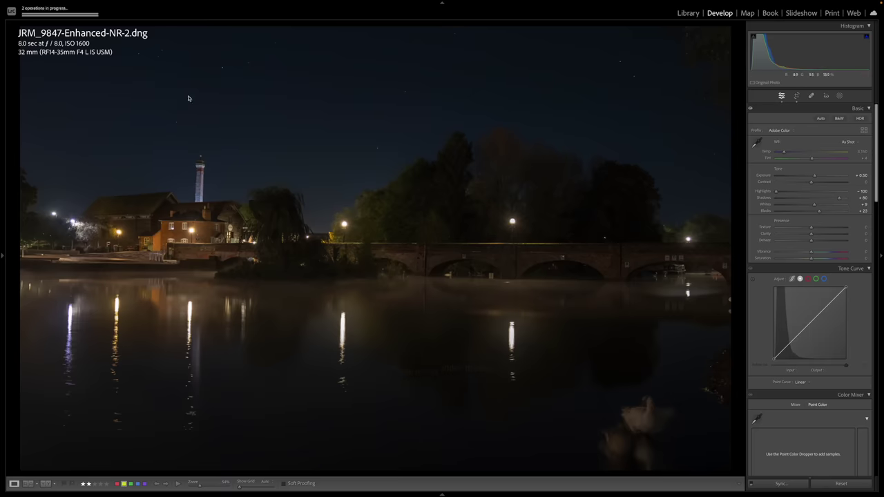
# - Load the new JRM_9847-Enhanced-NR-2-HDR.dng from the filmstrip into Develop
pyautogui.press('Right')
pyautogui.moveTo(241, 493)
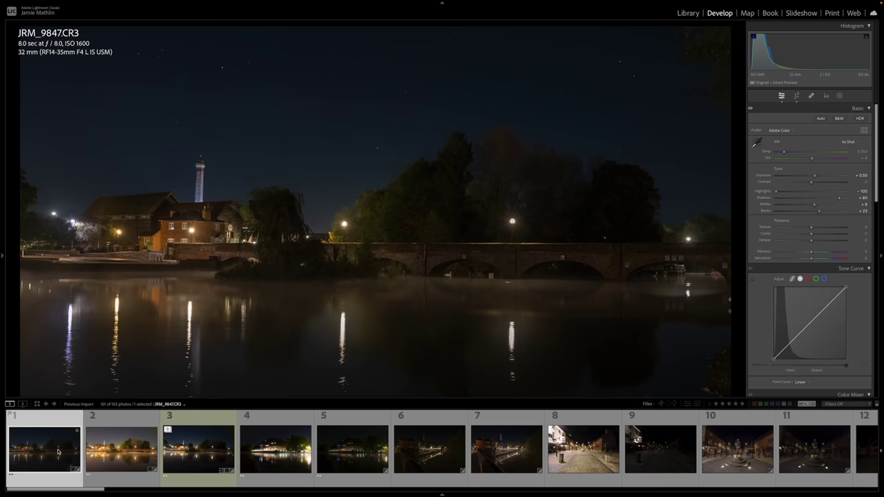
pyautogui.click(121, 449)
pyautogui.click(209, 446)
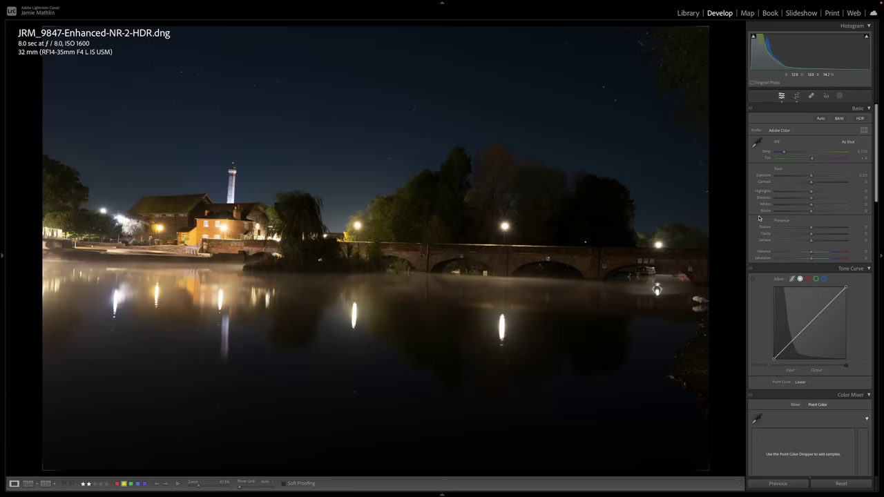
# - Set the HDR's highlights to -100 and shadows to +75, checking stars up close
pyautogui.moveTo(789, 192); pyautogui.dragTo(771, 194)
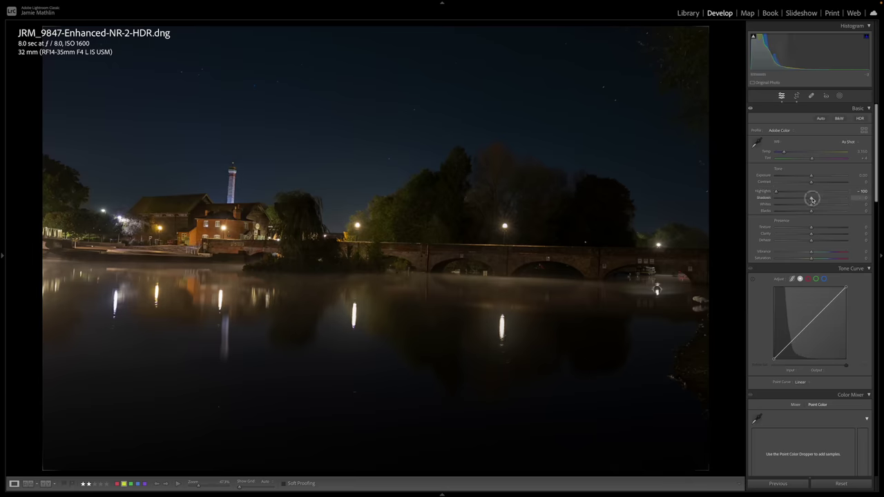
pyautogui.moveTo(813, 199); pyautogui.dragTo(838, 201)
pyautogui.moveTo(839, 201); pyautogui.dragTo(837, 201)
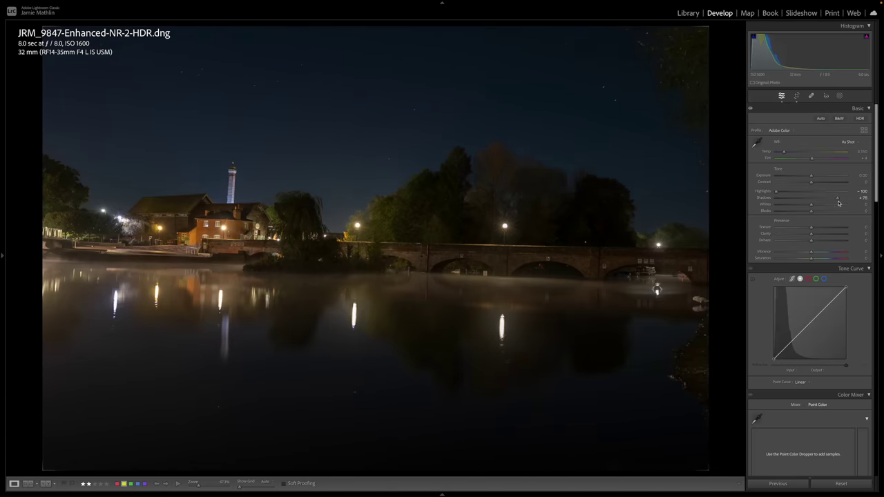
pyautogui.click(256, 91)
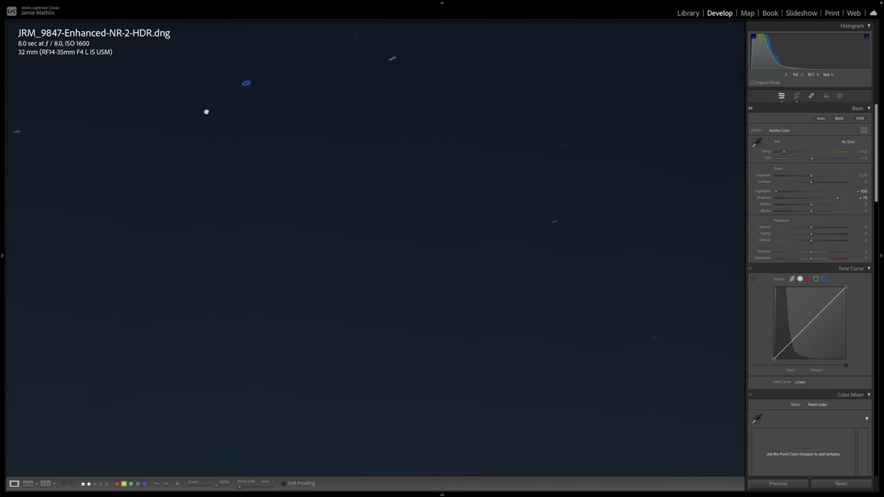
pyautogui.moveTo(216, 114); pyautogui.dragTo(428, 206)
pyautogui.moveTo(313, 160); pyautogui.dragTo(435, 213)
pyautogui.click(434, 214)
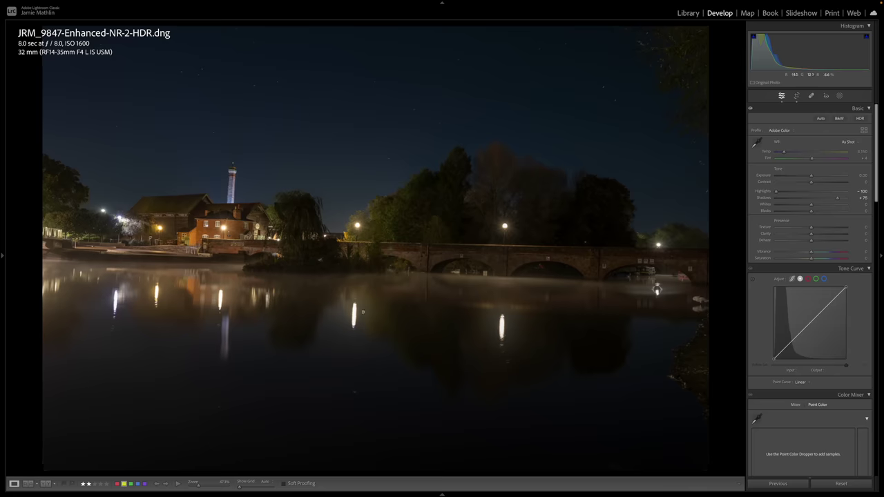
# - Straighten the crop along the bridge line and apply it
pyautogui.click(796, 96)
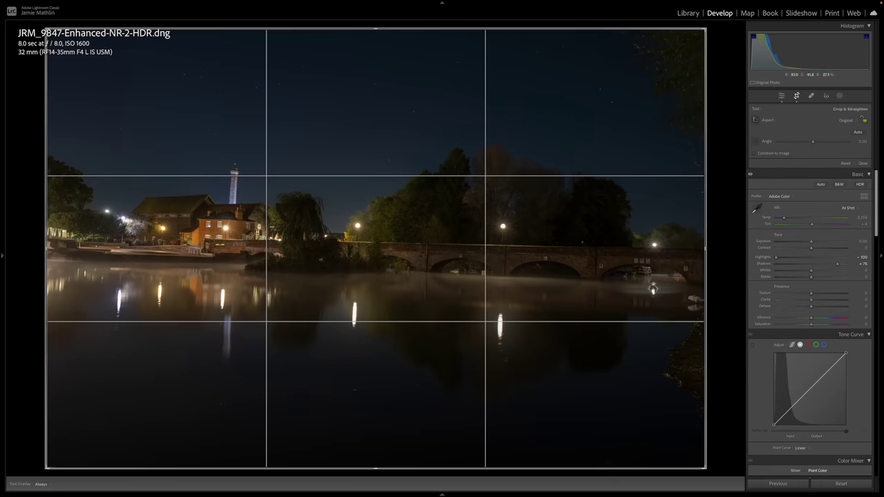
pyautogui.moveTo(228, 238)
pyautogui.mouseDown()
pyautogui.moveTo(563, 225)
pyautogui.moveTo(687, 250)
pyautogui.mouseUp()
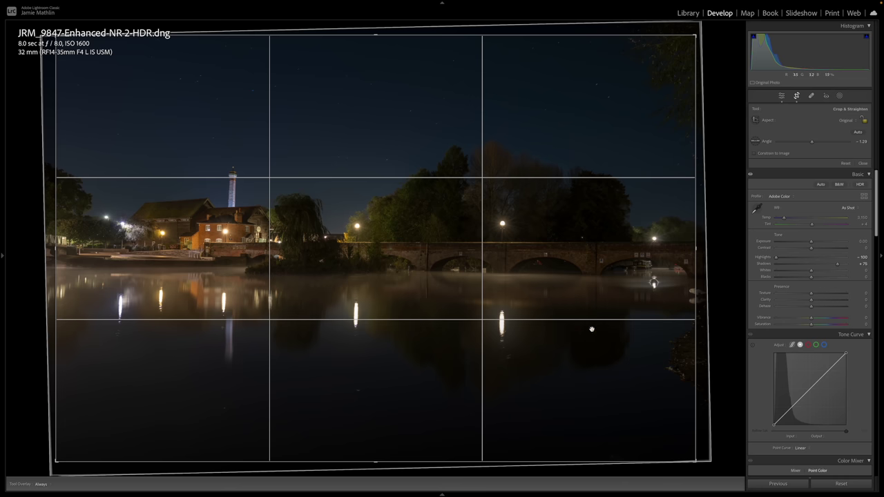
pyautogui.press('Return')
pyautogui.moveTo(138, 495)
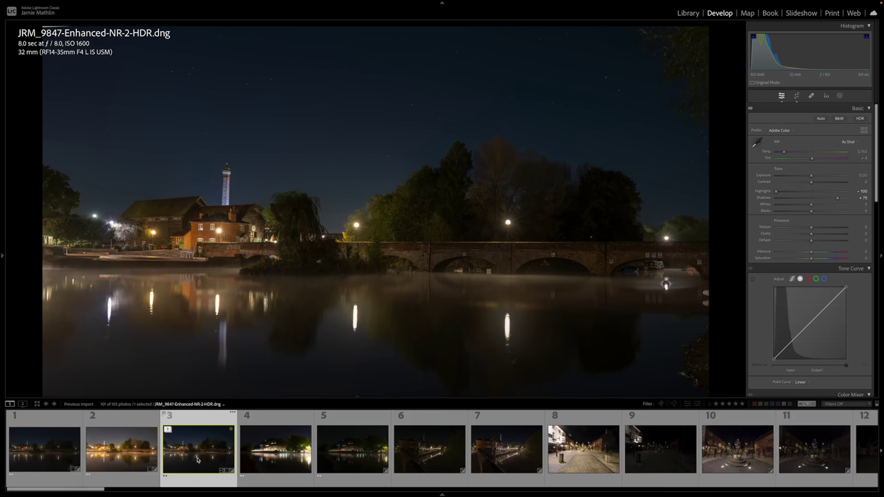
# - Compare the HDR merge against the other filmstrip photos and the original raw exposure
pyautogui.click(136, 461)
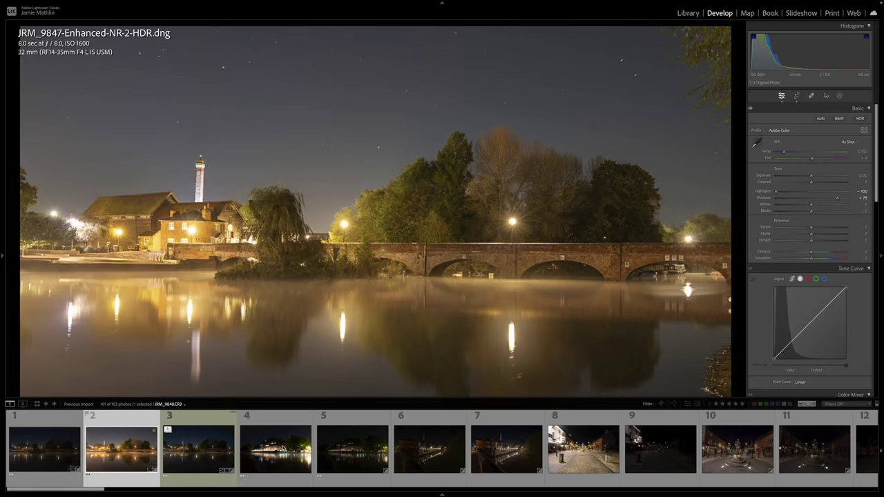
pyautogui.click(277, 452)
pyautogui.click(175, 456)
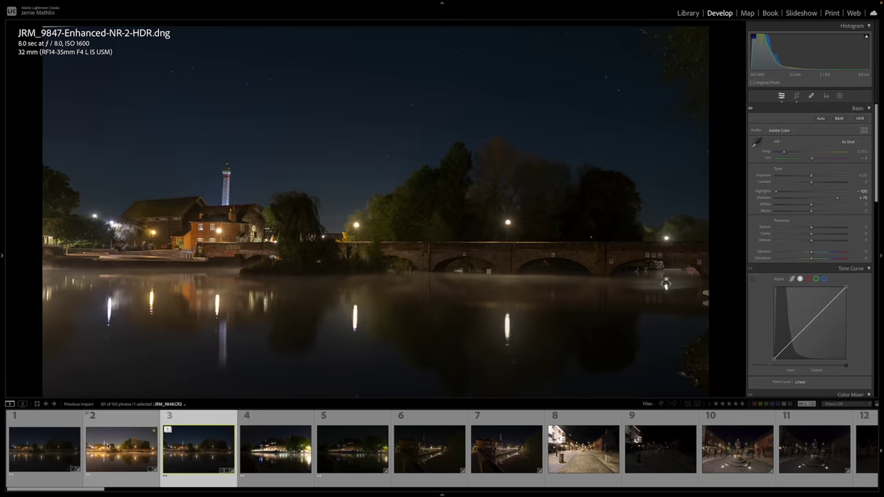
pyautogui.click(53, 449)
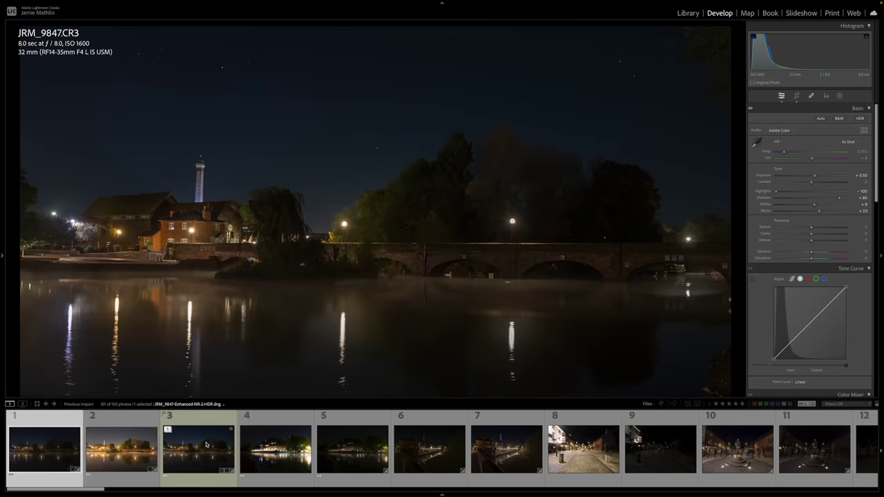
pyautogui.click(197, 448)
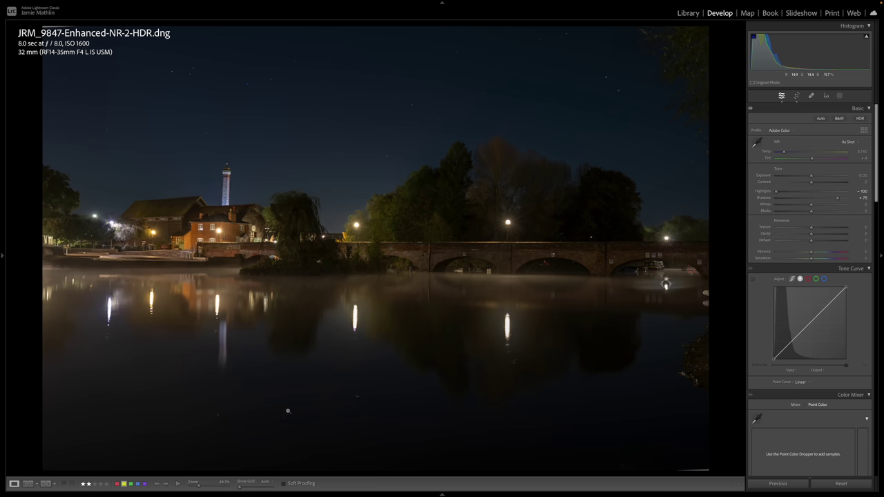
pyautogui.moveTo(103, 491)
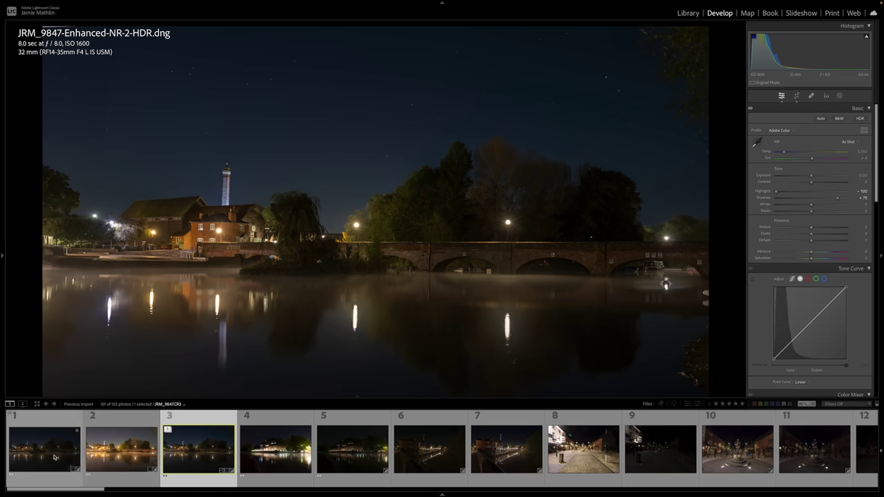
pyautogui.click(56, 457)
pyautogui.click(202, 452)
# - Unstack the HDR merge with Stacking > Unstack and select the first bridge photo
pyautogui.rightClick(206, 450)
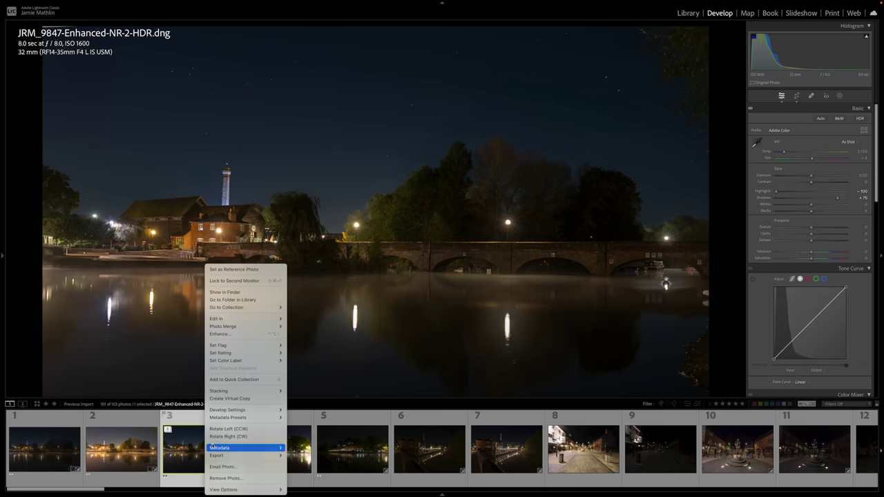
pyautogui.moveTo(225, 392)
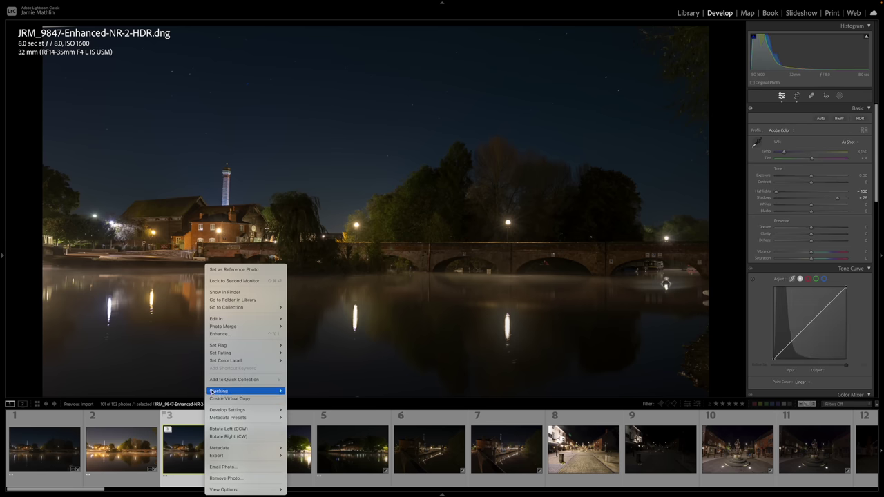
pyautogui.click(299, 399)
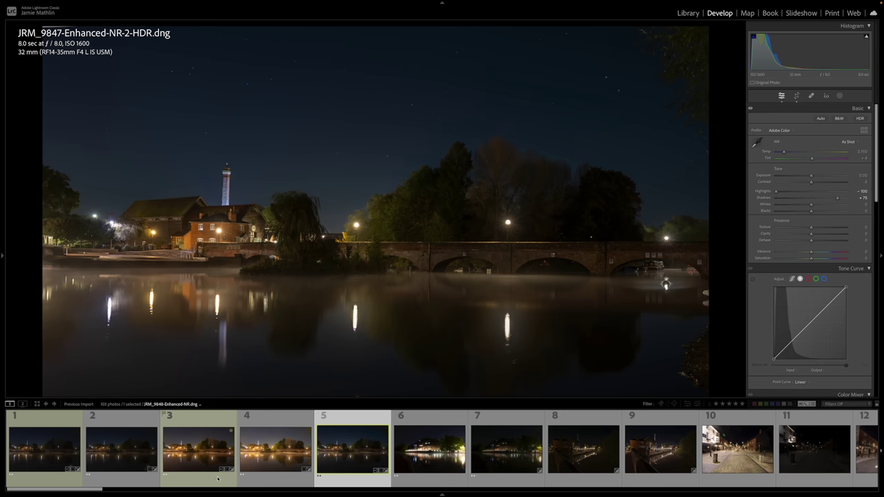
pyautogui.click(62, 450)
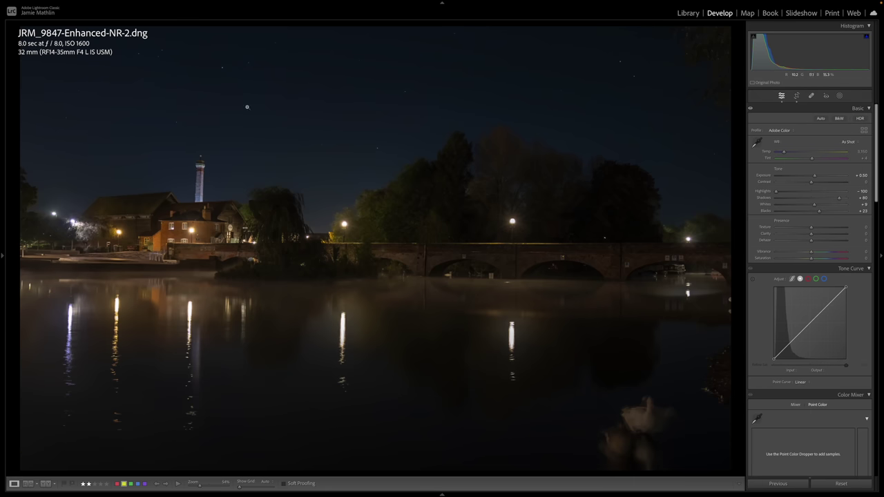
# - Add thumbnail 5 to the selection and bring up Edit In for both river photos
pyautogui.moveTo(290, 495)
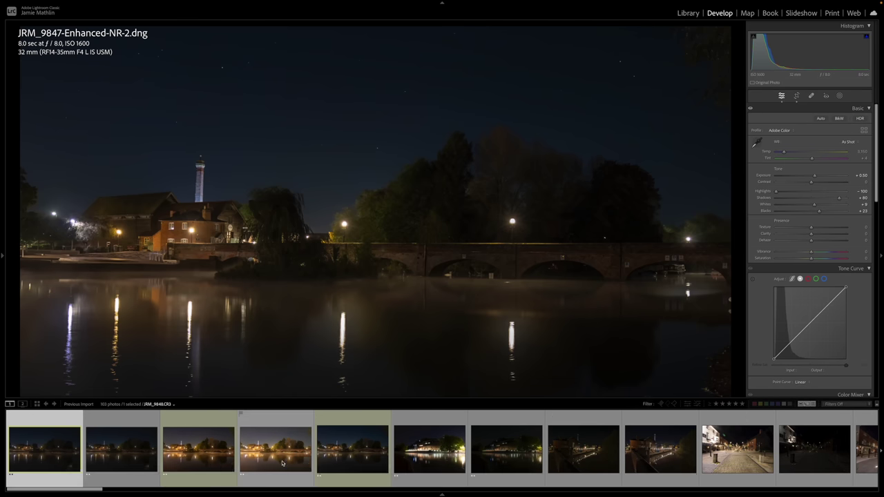
pyautogui.keyDown('super'); pyautogui.click(350, 462); pyautogui.keyUp('super')
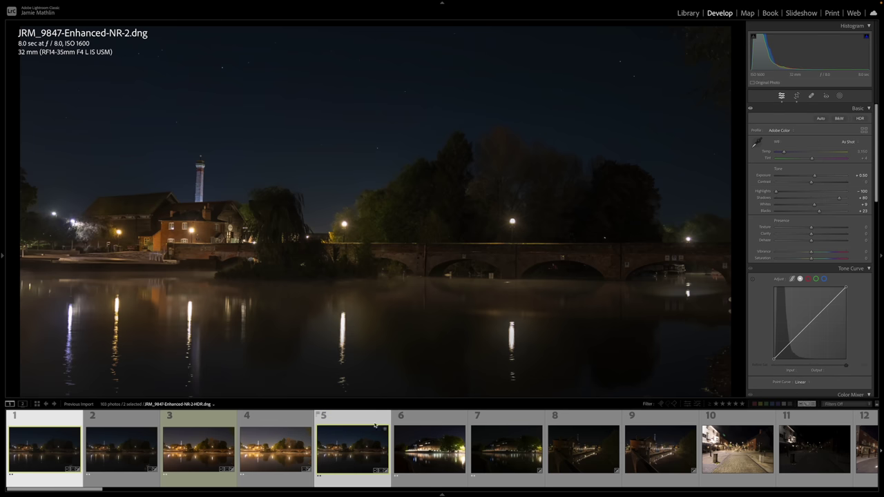
pyautogui.moveTo(356, 494)
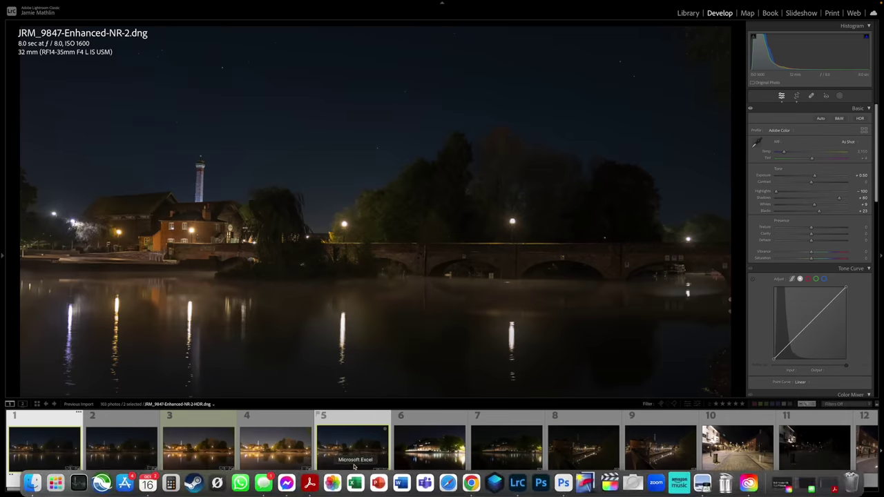
pyautogui.rightClick(352, 446)
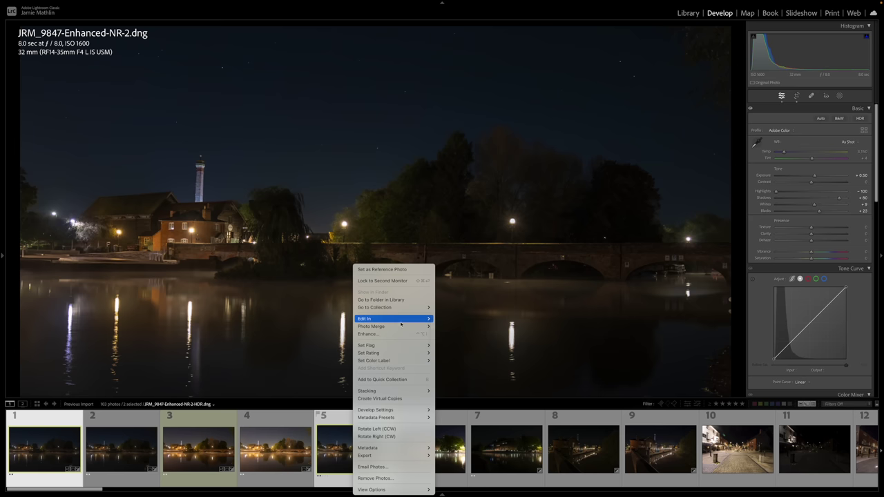
pyautogui.moveTo(401, 323)
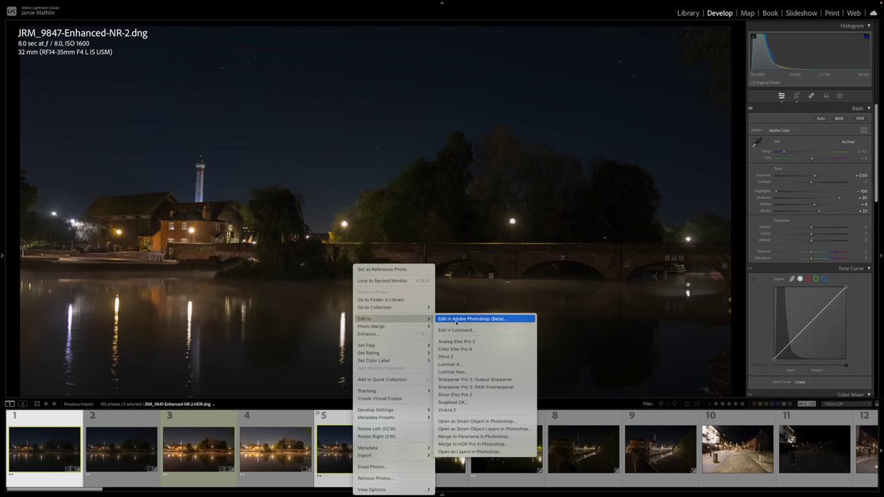
# - Open both photos as layers in Photoshop, then hide and reshow the denoised top layer
pyautogui.click(473, 452)
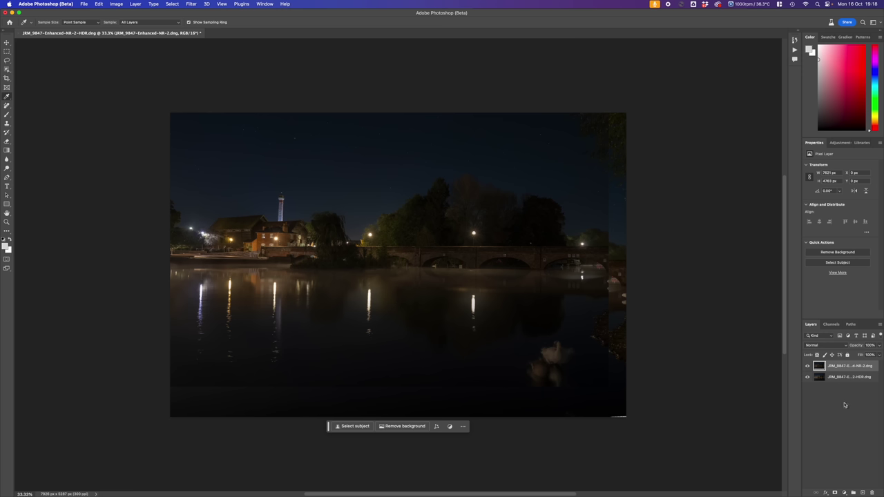
pyautogui.click(808, 366)
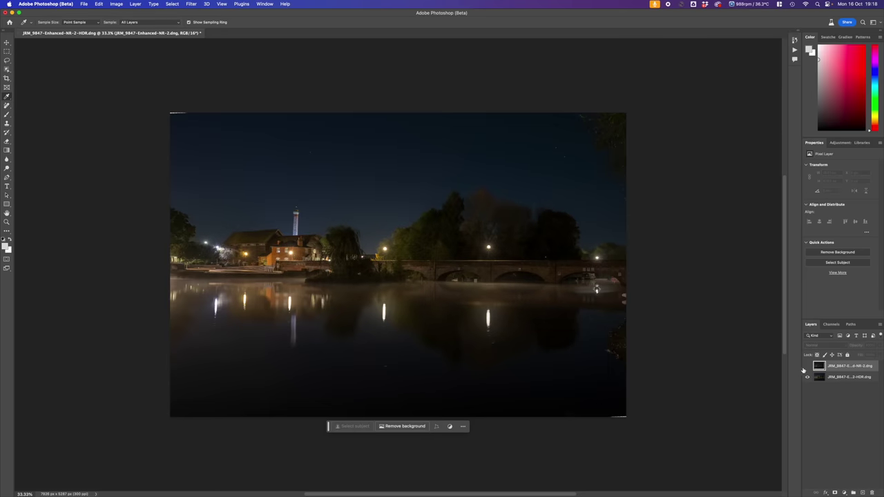
pyautogui.click(807, 366)
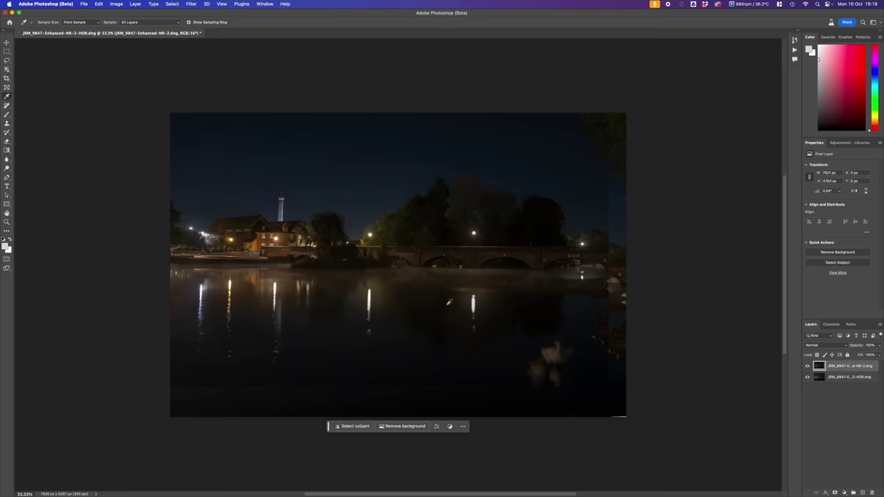
# - Flick the top layer on and off to compare versions, then select both layers
pyautogui.click(808, 366)
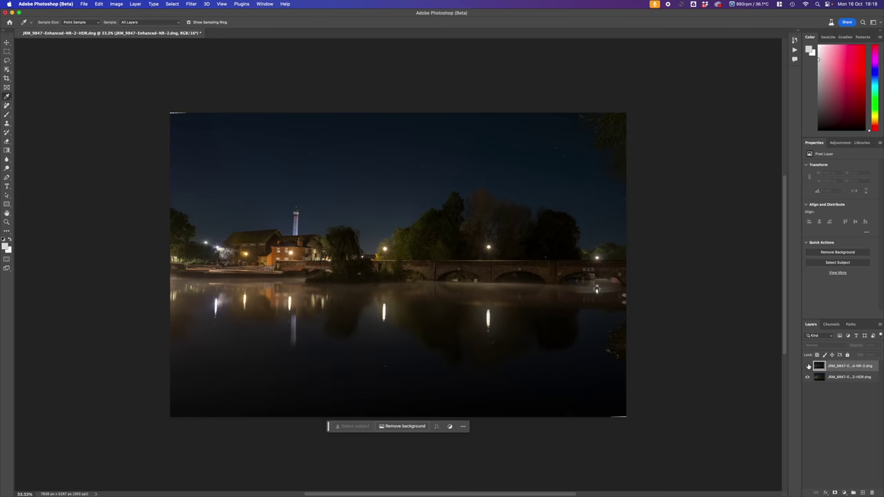
pyautogui.click(808, 367)
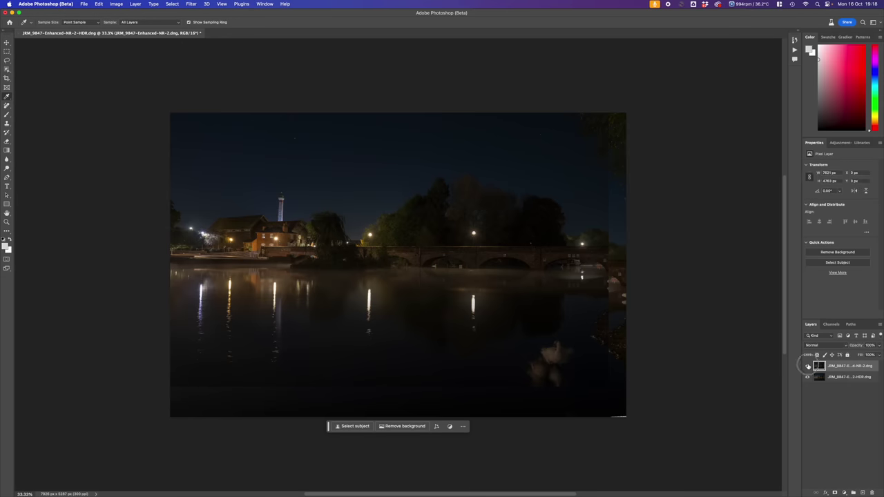
pyautogui.click(808, 366)
pyautogui.click(808, 367)
pyautogui.click(808, 367)
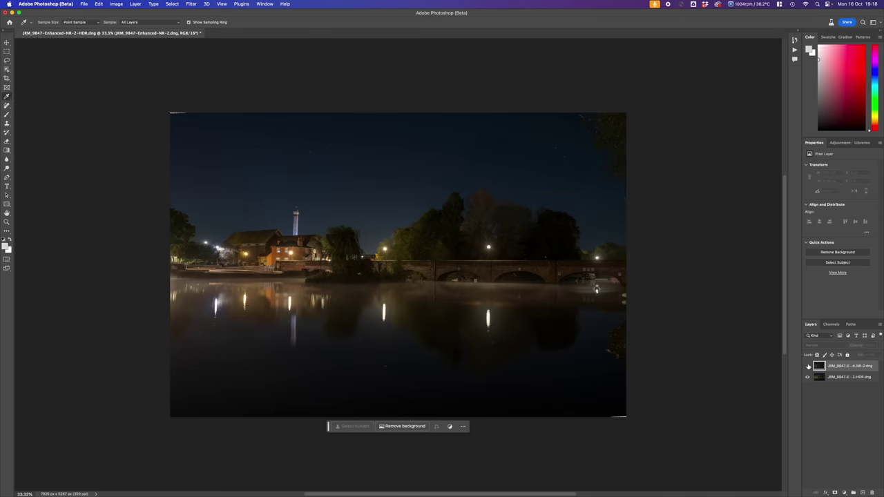
pyautogui.click(808, 367)
pyautogui.click(808, 367)
pyautogui.click(808, 367)
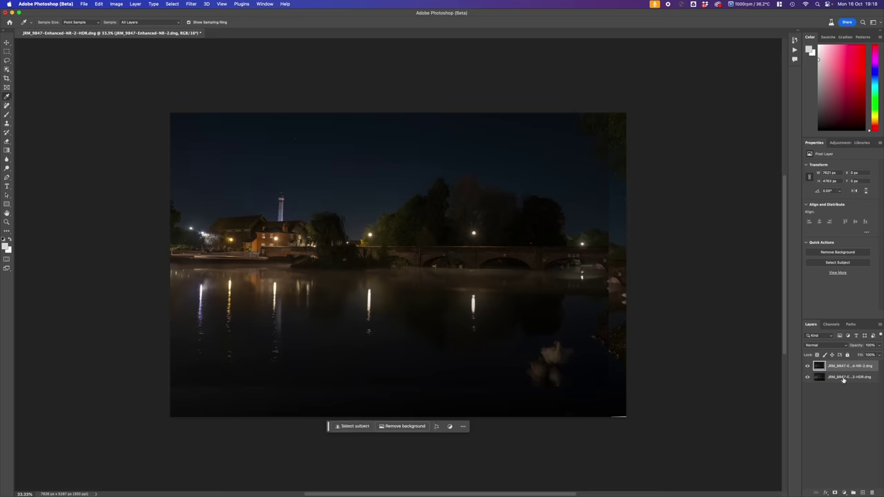
pyautogui.click(842, 379)
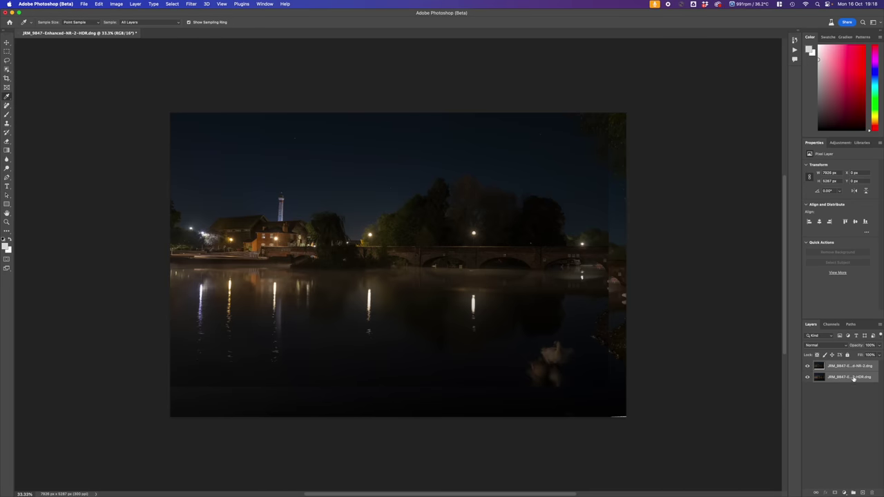
# - Auto-align the denoised and HDR layers with Edit > Auto-Align Layers using Auto projection
pyautogui.click(83, 4)
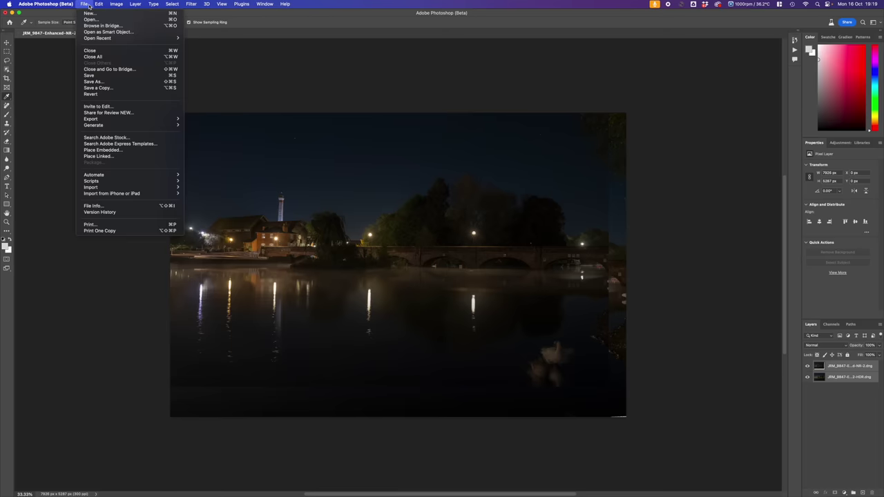
pyautogui.moveTo(97, 4)
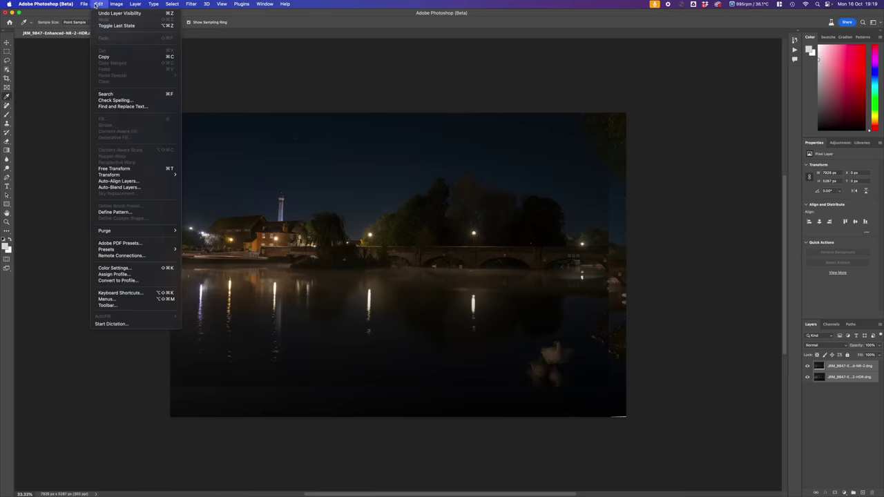
pyautogui.click(119, 182)
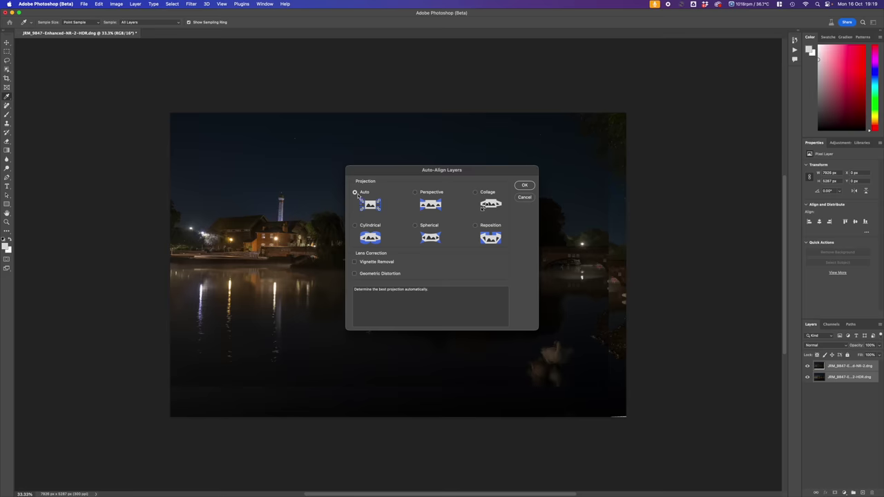
pyautogui.click(524, 185)
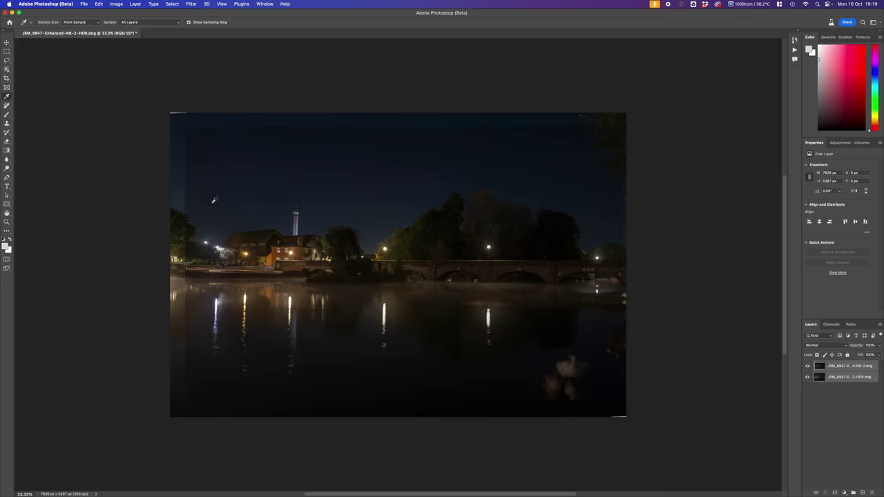
# - Crop the left, top and bottom edges inward past the transparent alignment borders
pyautogui.click(9, 79)
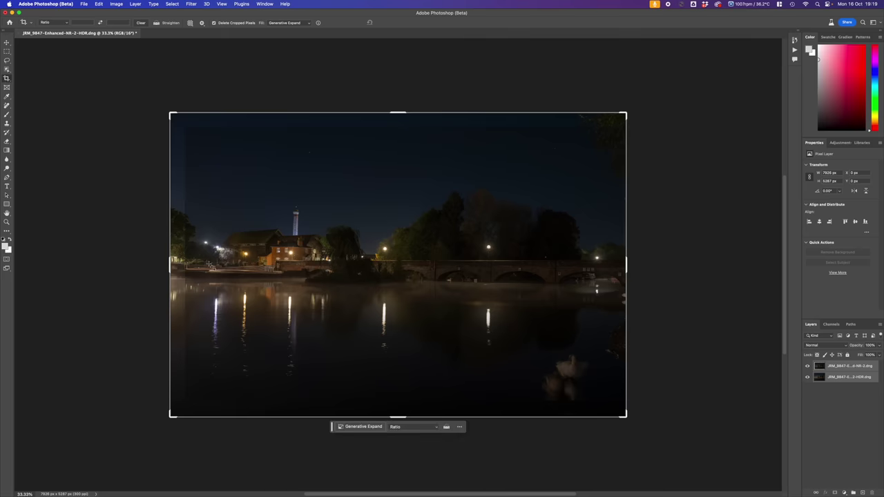
pyautogui.moveTo(169, 263); pyautogui.dragTo(176, 264)
pyautogui.moveTo(176, 268); pyautogui.dragTo(178, 268)
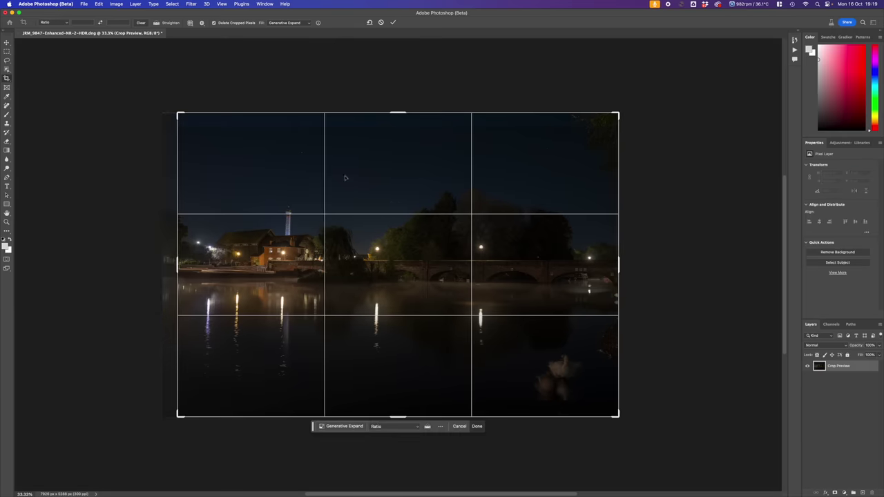
pyautogui.moveTo(404, 111); pyautogui.dragTo(399, 121)
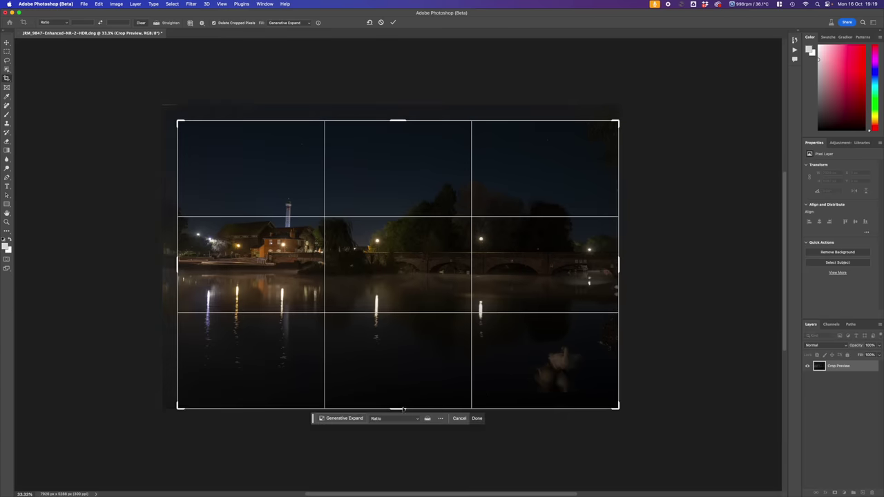
pyautogui.moveTo(399, 408); pyautogui.dragTo(399, 407)
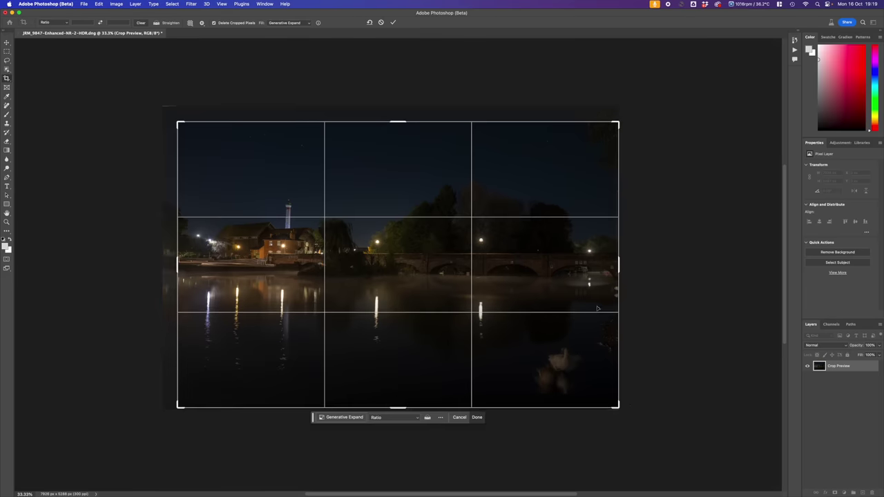
pyautogui.press('Return')
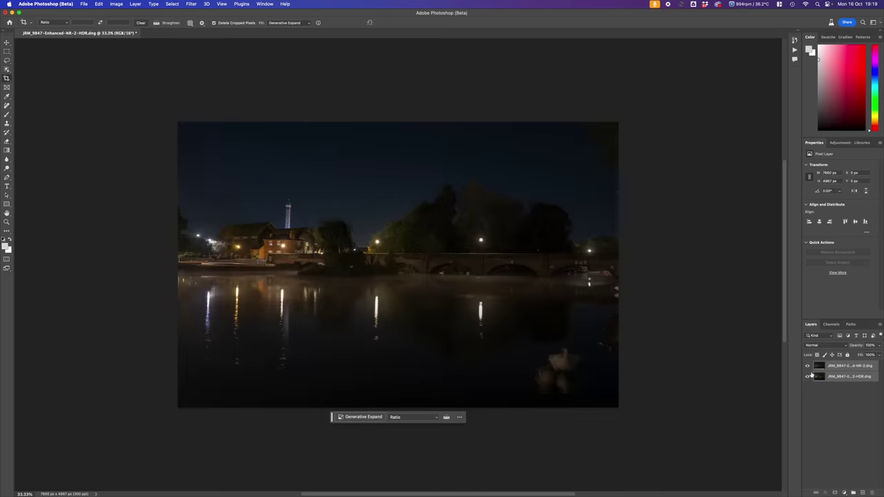
pyautogui.click(808, 366)
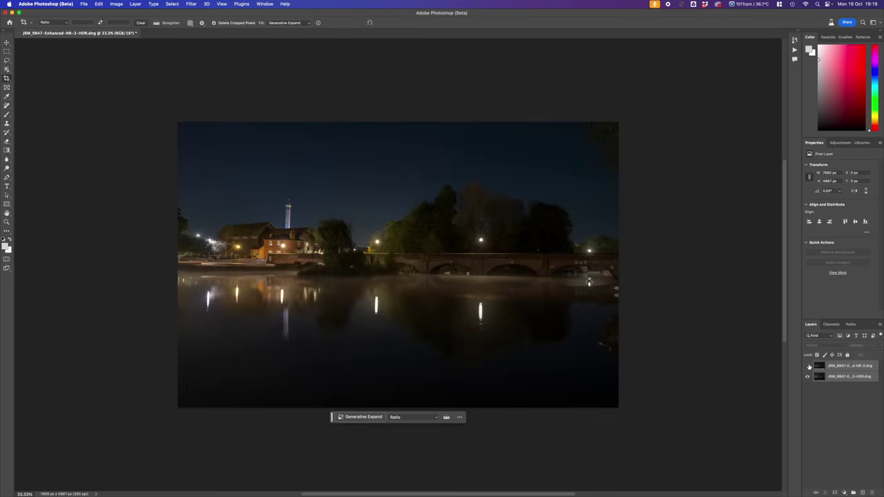
pyautogui.click(808, 366)
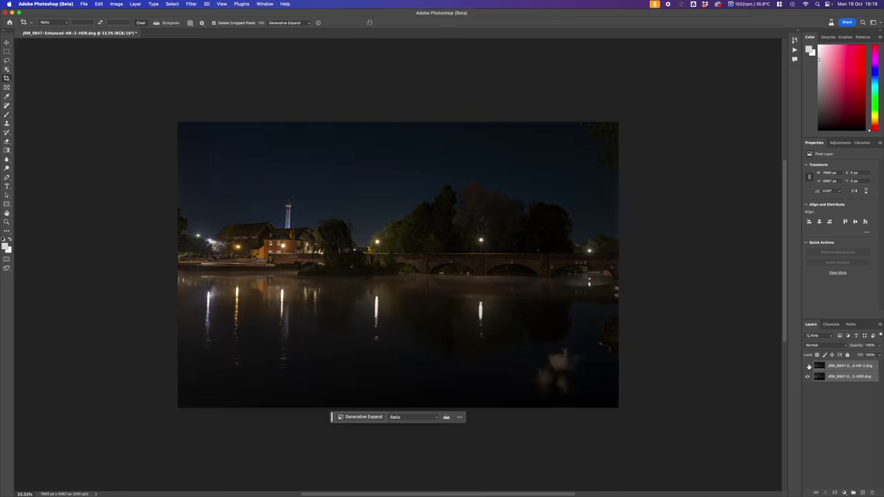
pyautogui.click(808, 366)
pyautogui.click(808, 366)
pyautogui.click(807, 366)
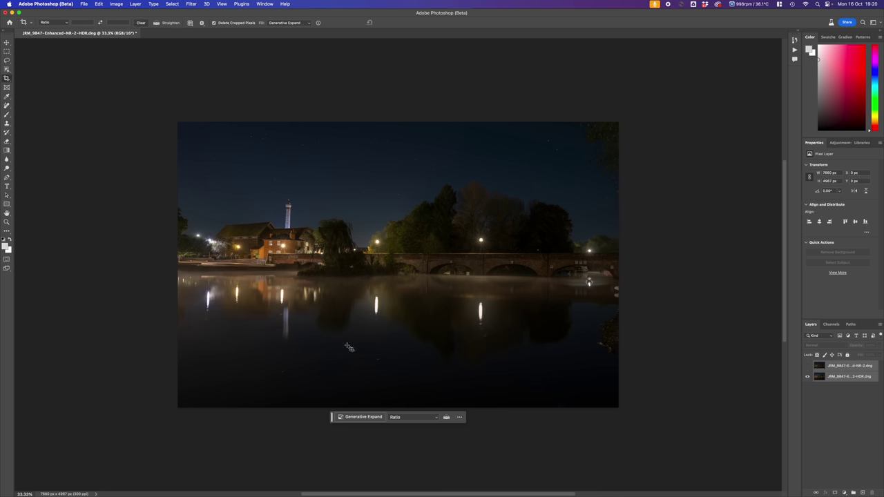
pyautogui.click(808, 366)
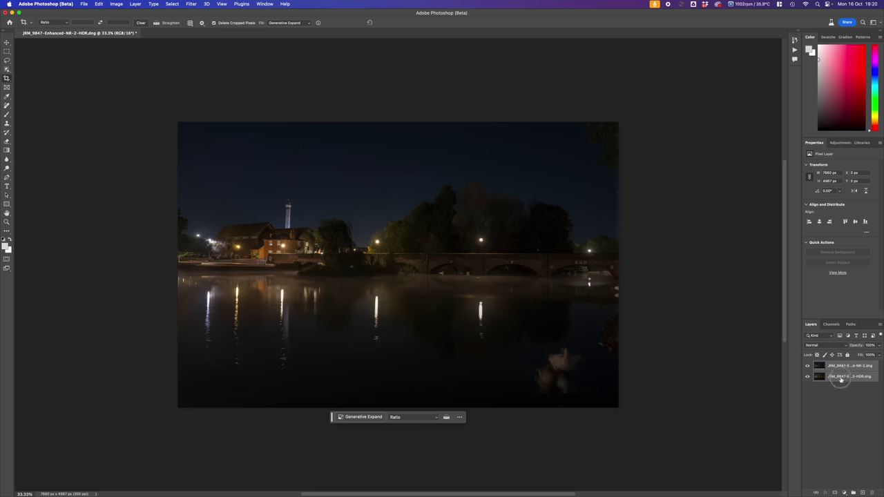
pyautogui.moveTo(841, 379); pyautogui.dragTo(841, 366)
# - Select the HDR layer alone and drag it to the top of the layer stack
pyautogui.click(841, 391)
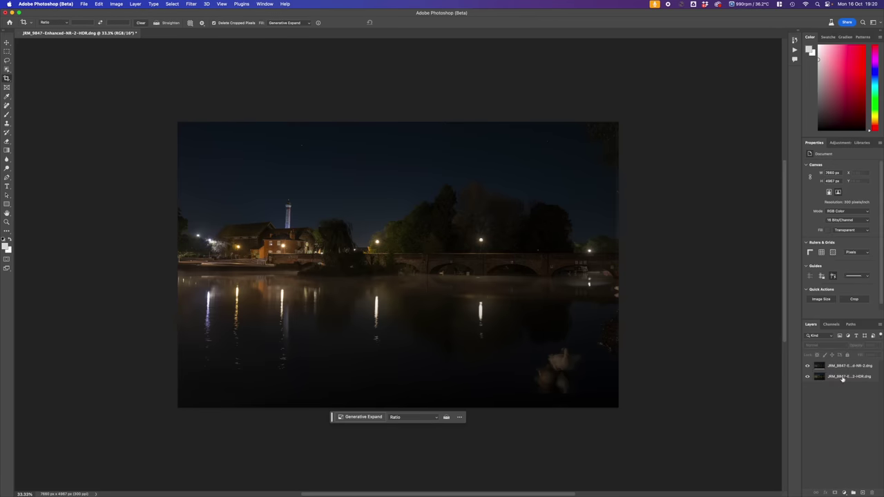
pyautogui.click(842, 377)
pyautogui.moveTo(842, 377); pyautogui.dragTo(843, 366)
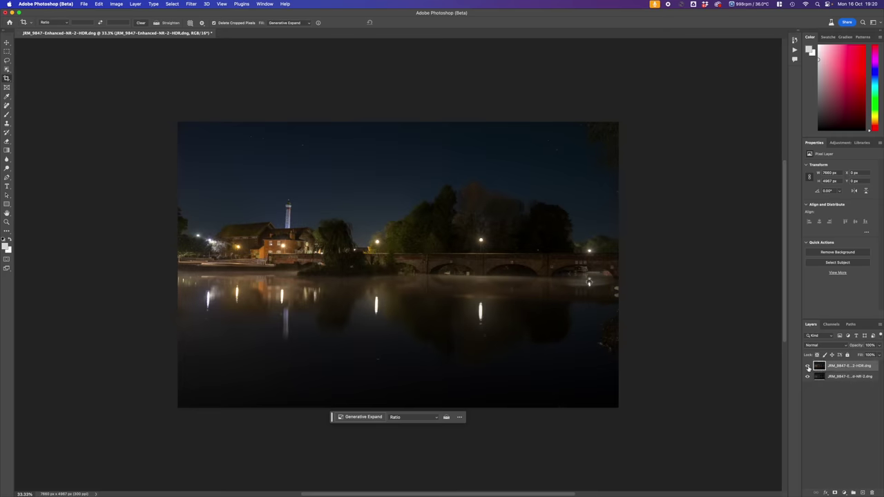
# - Hide and reshow the top HDR layer, then give it a white layer mask
pyautogui.click(807, 366)
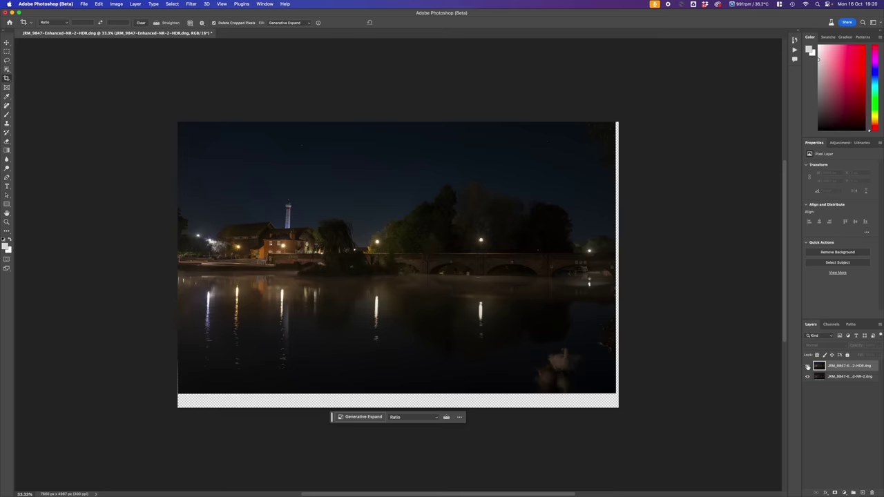
pyautogui.click(807, 366)
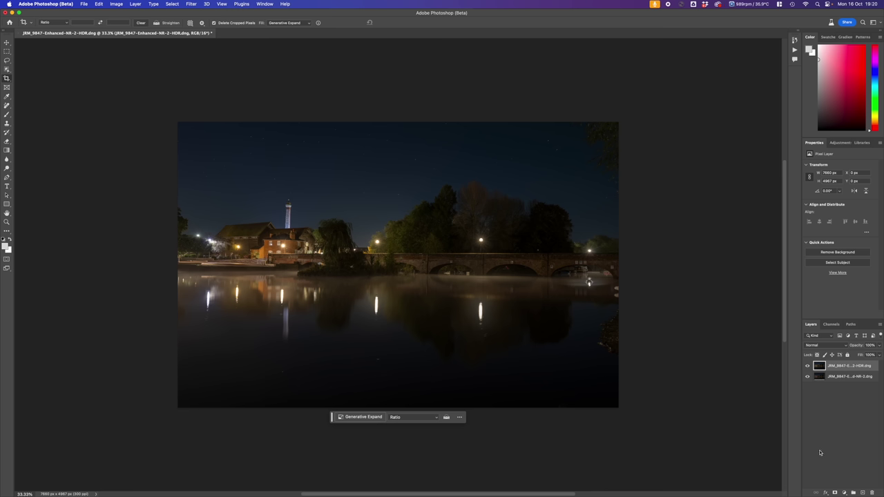
pyautogui.click(835, 492)
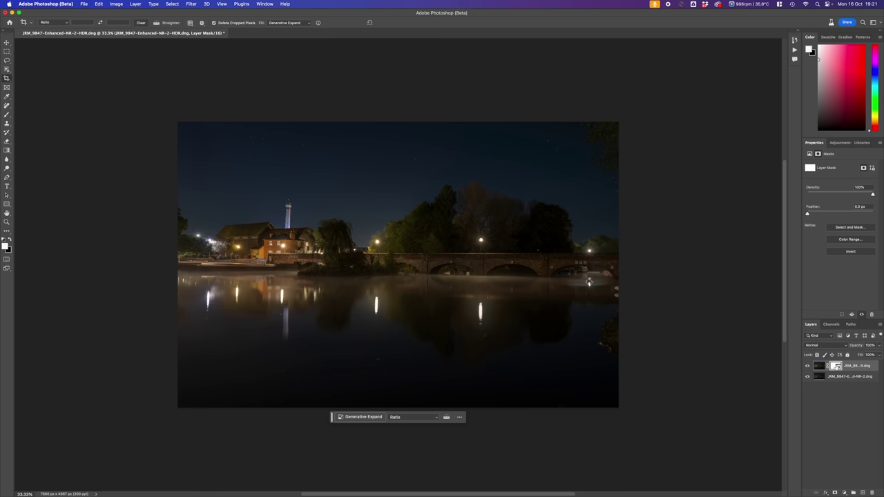
# - Make black the foreground painting colour
pyautogui.click(10, 240)
pyautogui.click(10, 240)
pyautogui.click(10, 241)
pyautogui.press('x')
pyautogui.press('x')
pyautogui.press('x')
pyautogui.press('x')
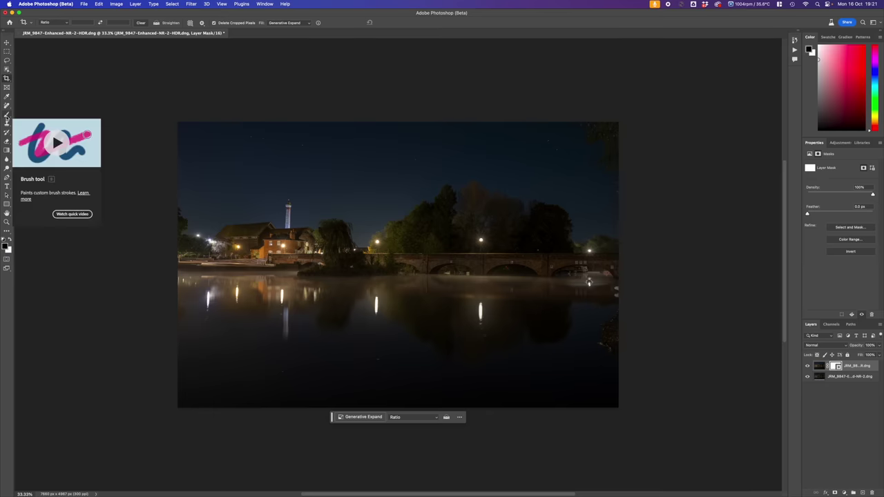
# - Choose the Brush tool with 60% opacity, 60% flow and 100% smoothing
pyautogui.click(6, 116)
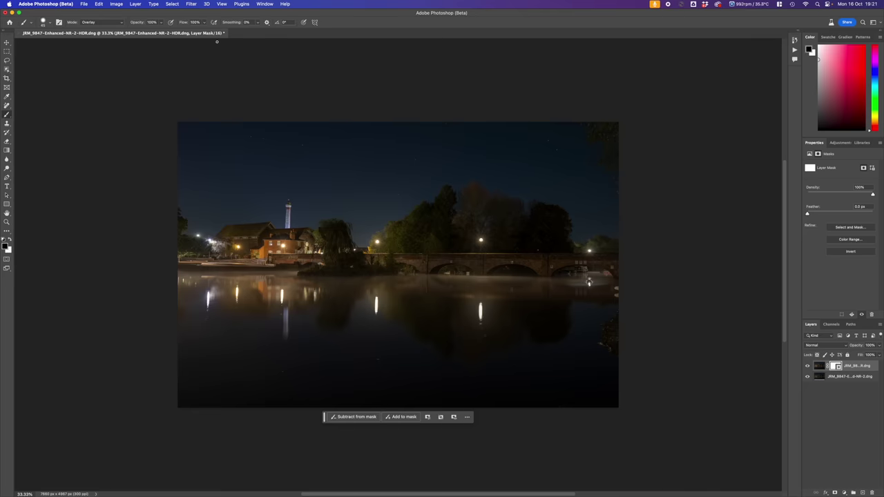
pyautogui.click(161, 23)
pyautogui.click(151, 33)
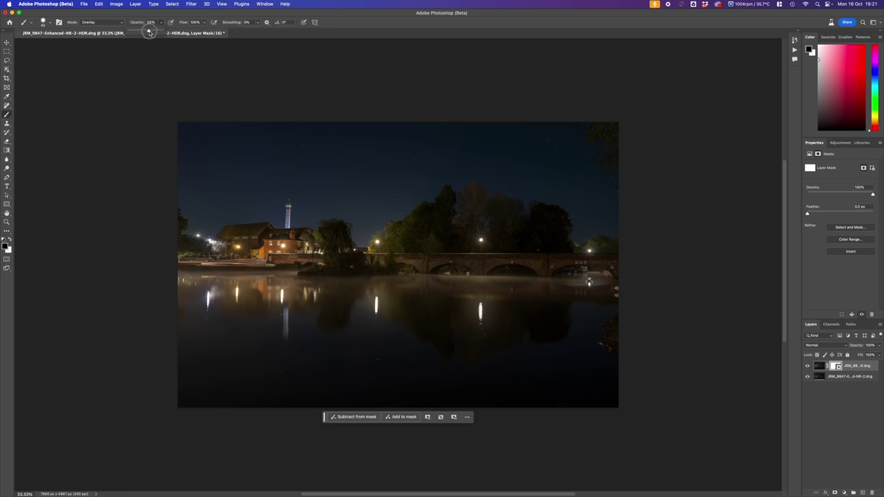
pyautogui.moveTo(149, 33); pyautogui.dragTo(147, 33)
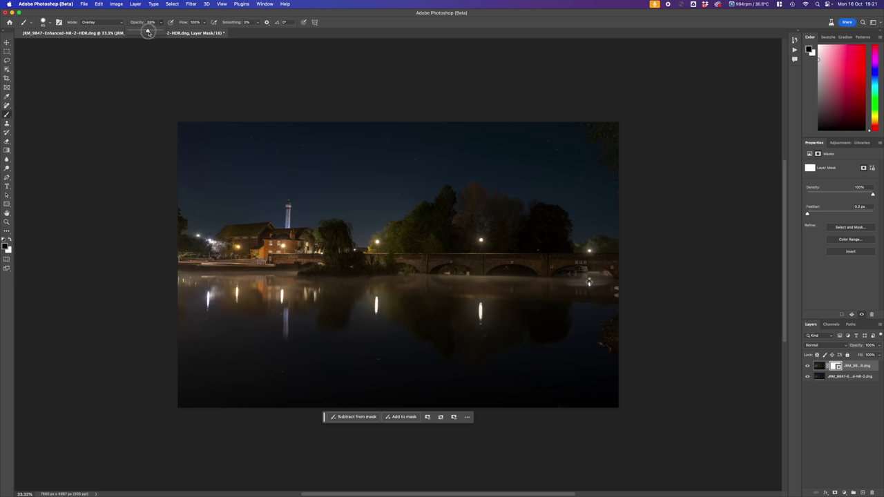
pyautogui.click(203, 23)
pyautogui.moveTo(198, 32); pyautogui.dragTo(194, 32)
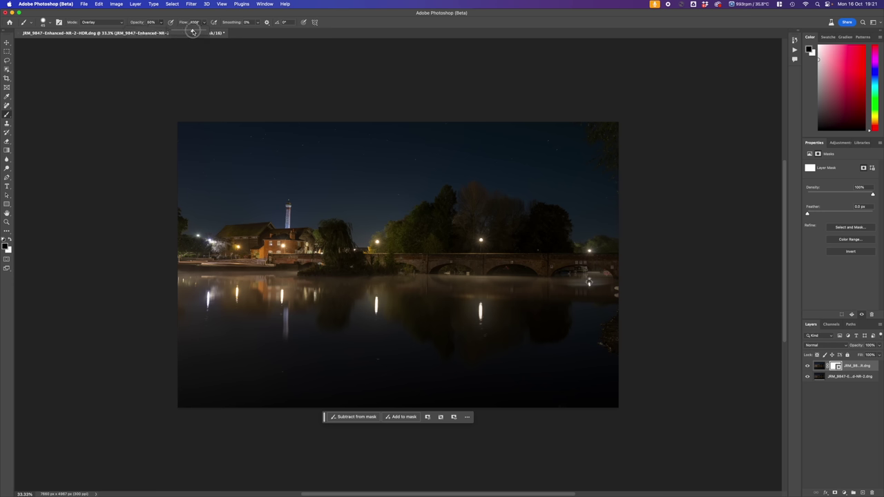
pyautogui.click(259, 23)
pyautogui.moveTo(257, 31); pyautogui.dragTo(318, 32)
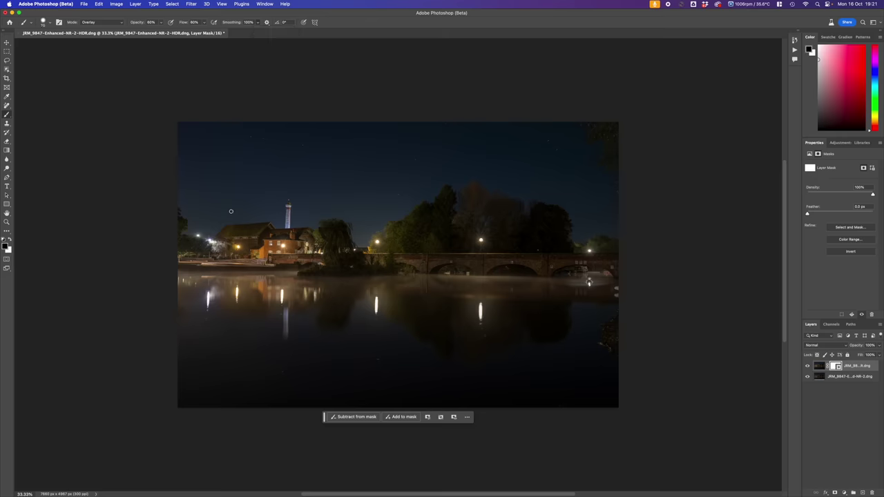
# - Set the brush size to 175 px and keep its blend mode at Normal
pyautogui.press(']')
pyautogui.press(']')
pyautogui.press(']')
pyautogui.click(49, 24)
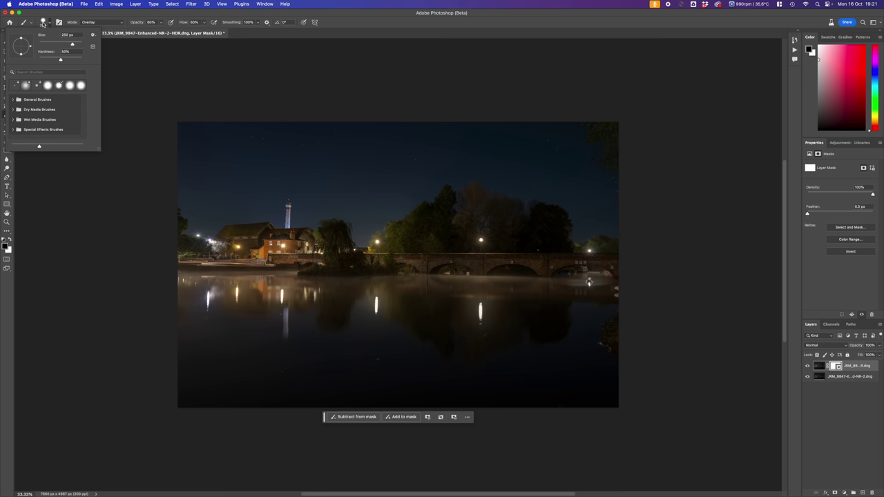
pyautogui.moveTo(71, 44)
pyautogui.mouseDown()
pyautogui.moveTo(60, 62)
pyautogui.moveTo(38, 60)
pyautogui.mouseUp()
pyautogui.click(50, 24)
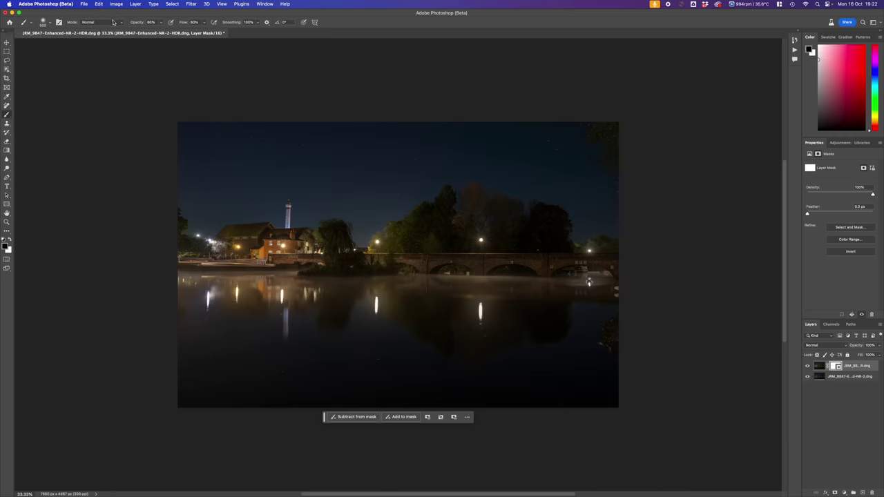
pyautogui.click(114, 23)
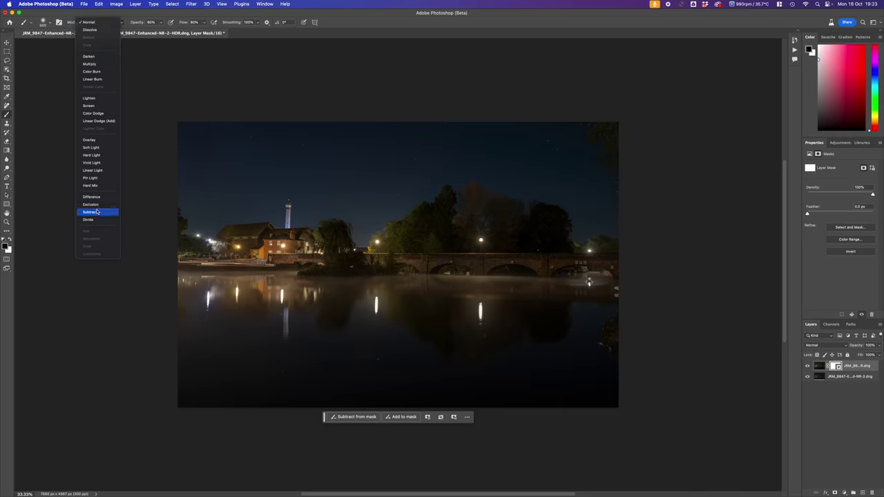
pyautogui.click(90, 23)
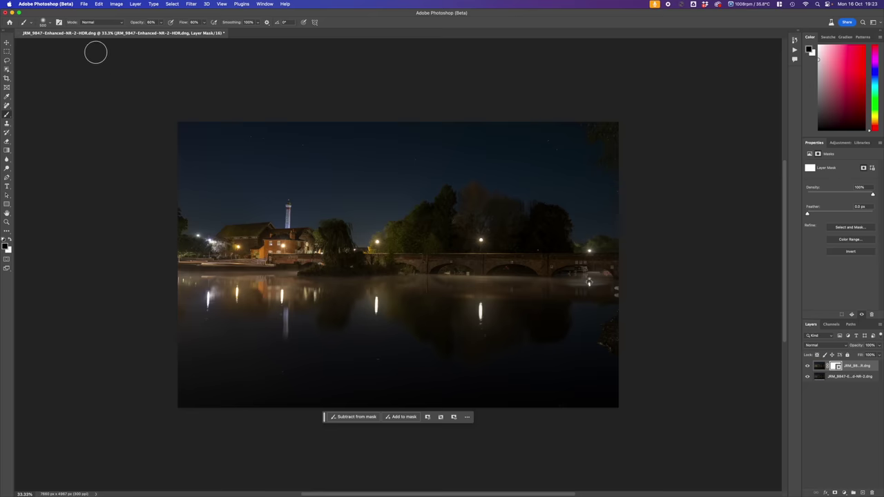
pyautogui.click(95, 22)
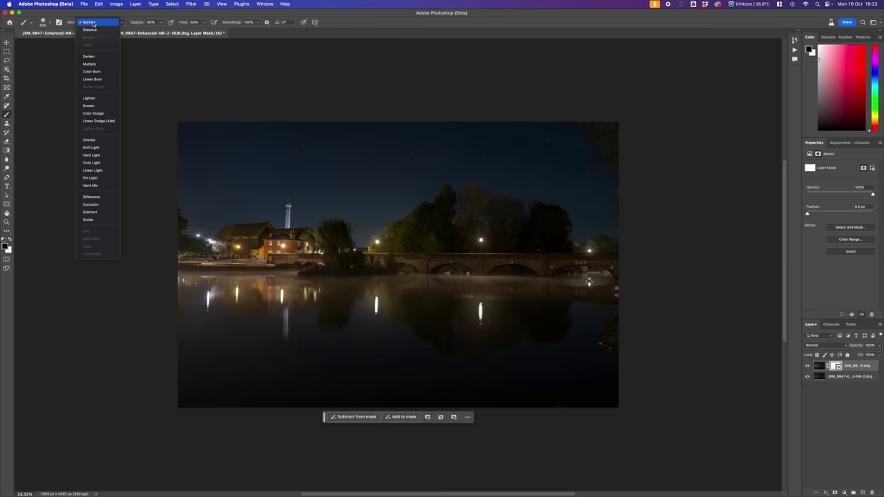
pyautogui.click(92, 22)
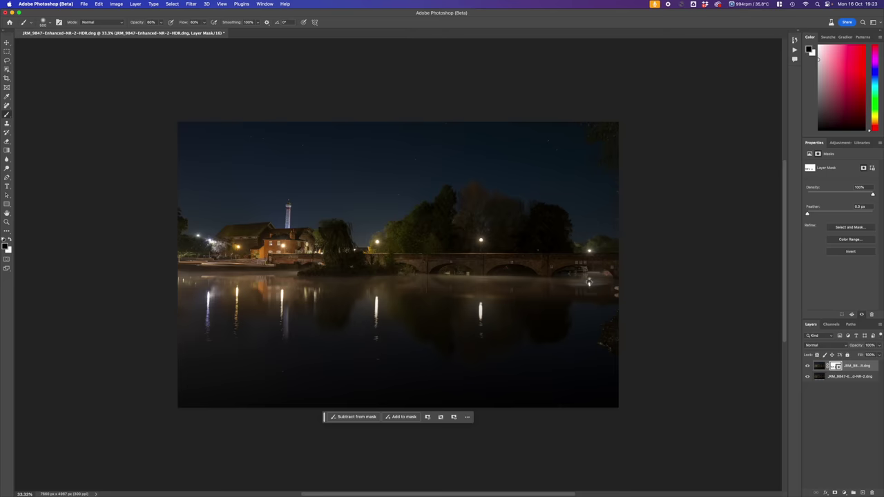
# - Zoom and pan to the bridge's right end, toggling the top layer to compare
pyautogui.scroll(5, 589, 282)
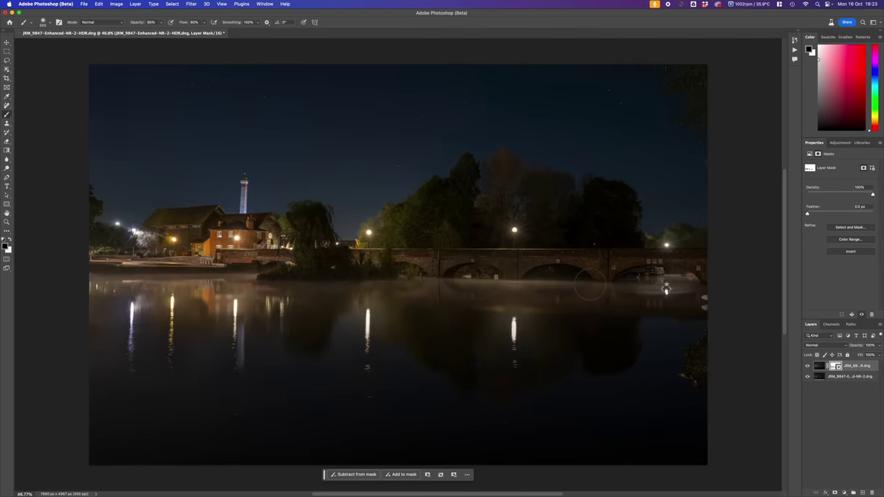
pyautogui.moveTo(590, 283); pyautogui.dragTo(142, 276)
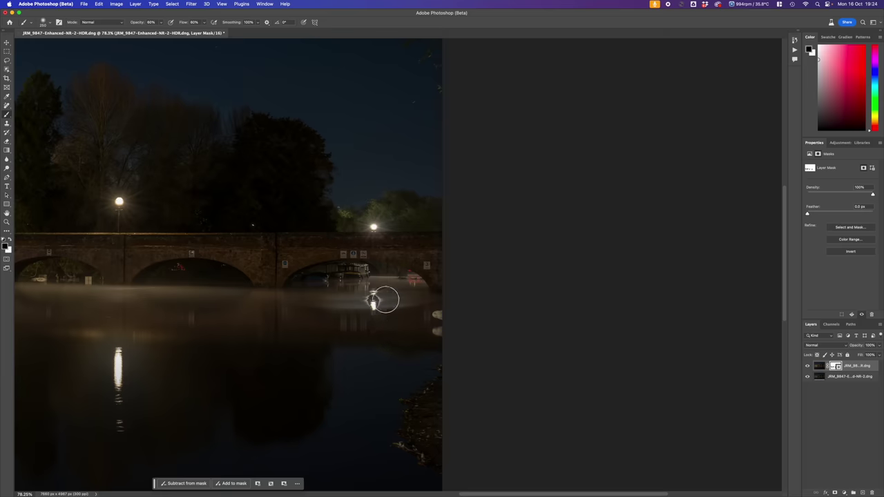
pyautogui.click(807, 367)
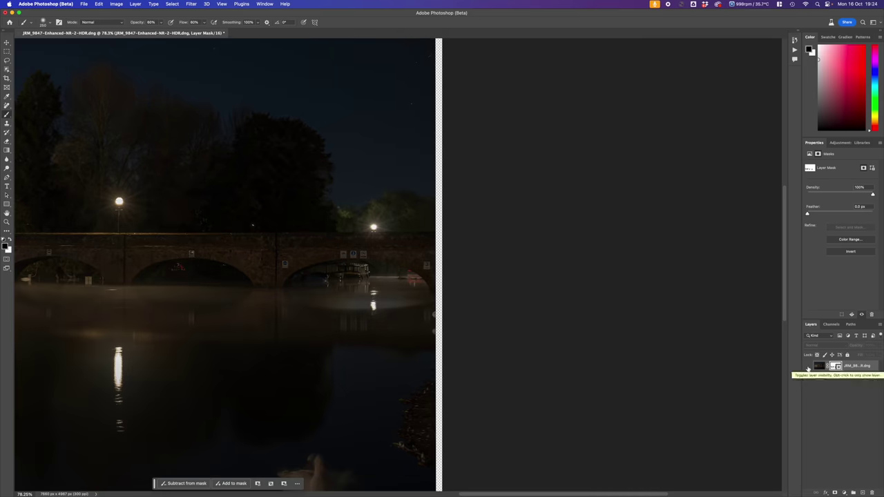
pyautogui.click(807, 368)
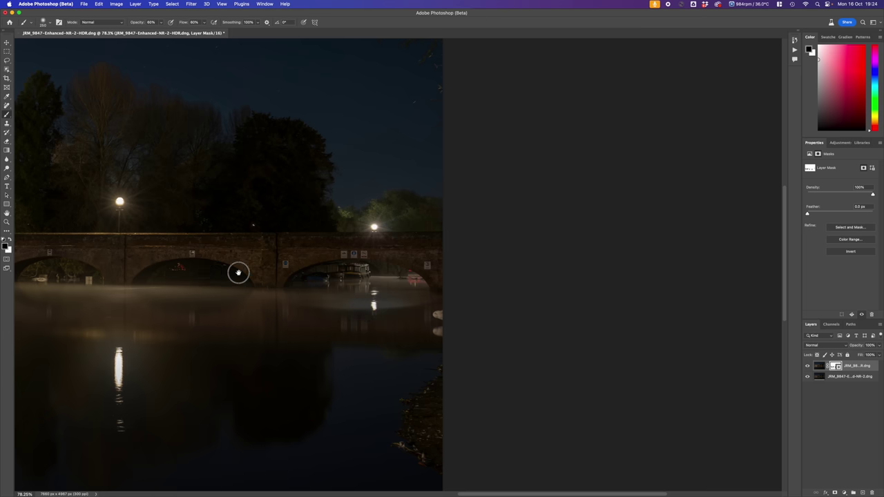
# - Enlarge the brush to 800 px and raise its opacity and flow to 100%
pyautogui.hscroll(-10, 236, 270)
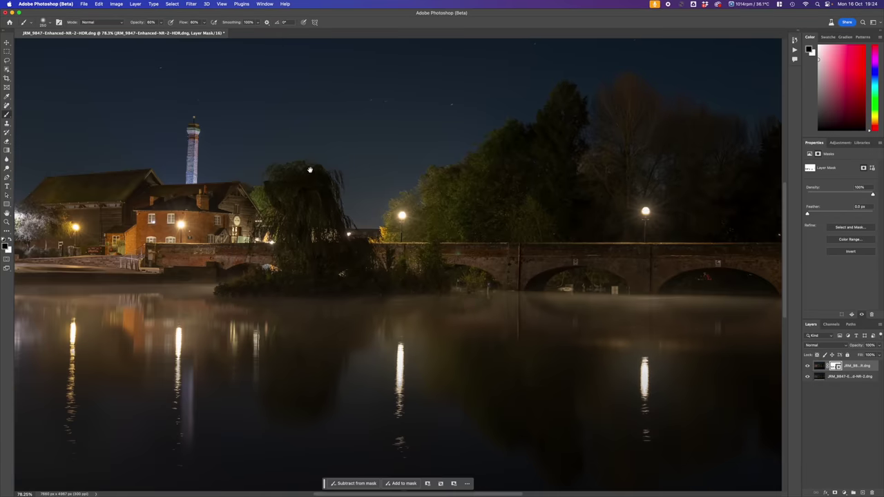
pyautogui.scroll(10, 377, 350)
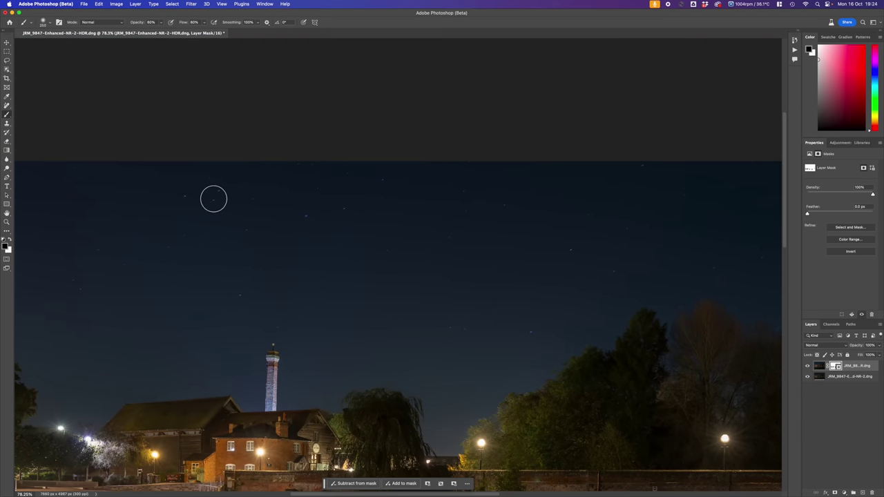
pyautogui.hscroll(-5, 213, 237)
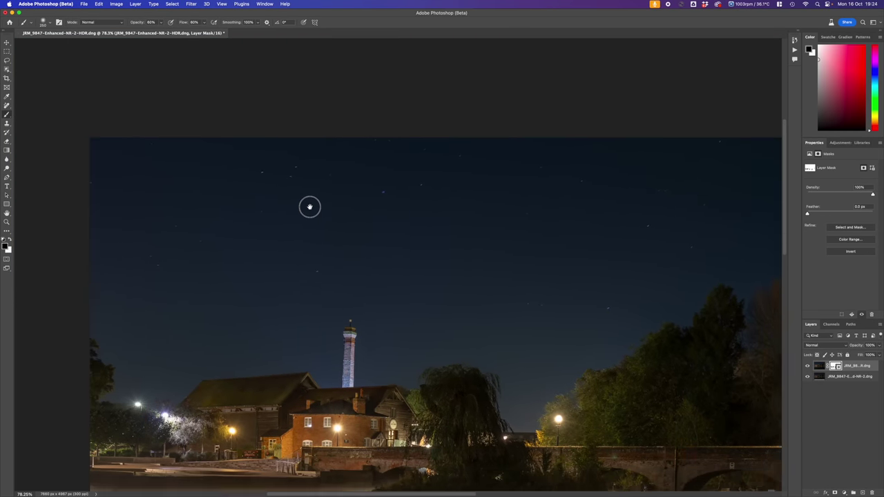
pyautogui.scroll(-5, 310, 205)
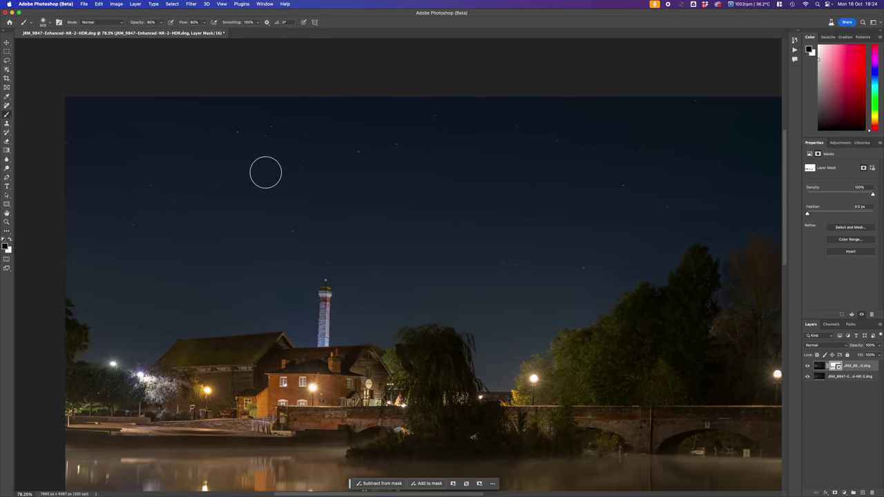
pyautogui.press(']')
pyautogui.press(']')
pyautogui.press(']')
pyautogui.press(']')
pyautogui.press(']')
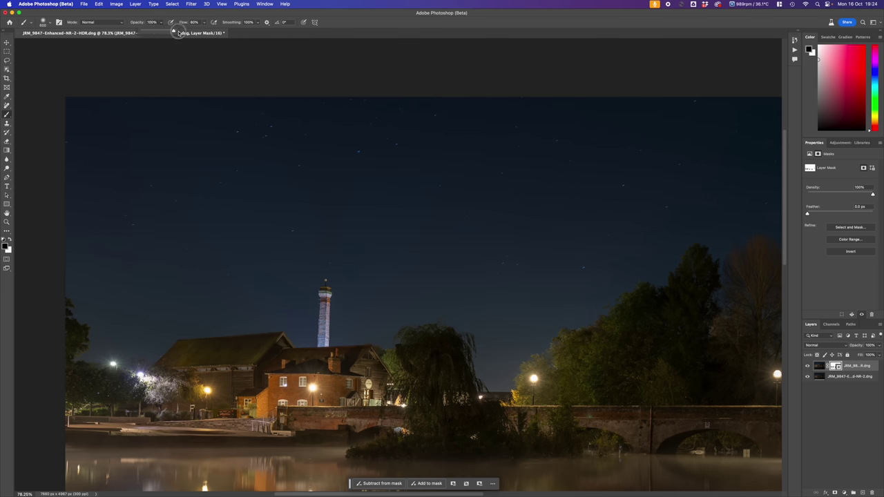
pyautogui.click(204, 24)
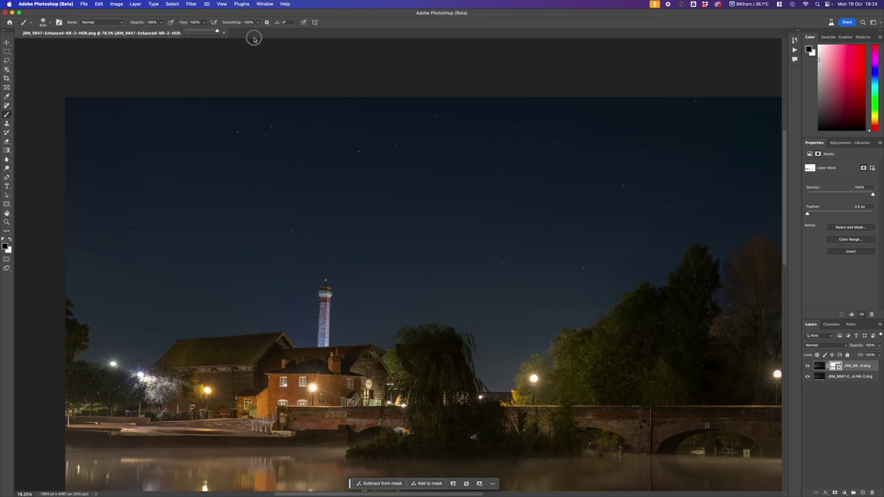
pyautogui.click(77, 116)
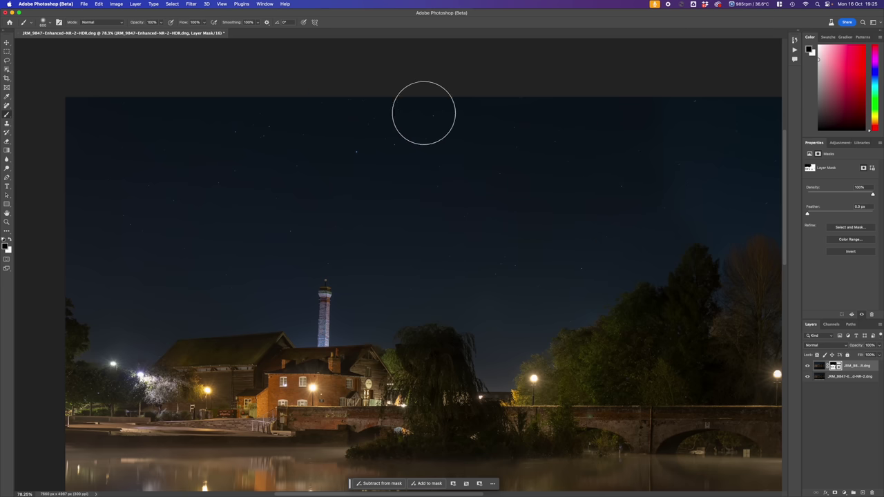
# - Enlarge the brush further and paint the mask down the image's right edge
pyautogui.hscroll(5, 656, 156)
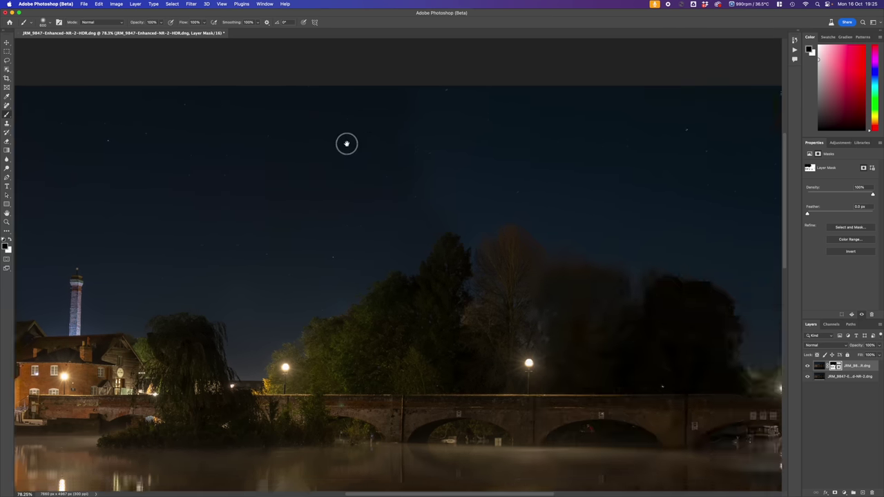
pyautogui.press(']')
pyautogui.press(']')
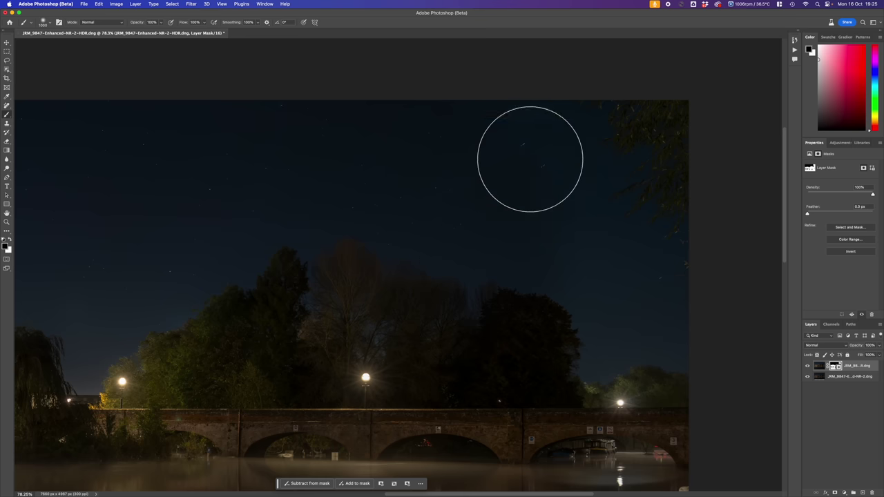
pyautogui.moveTo(635, 193)
pyautogui.mouseDown()
pyautogui.moveTo(677, 319)
pyautogui.moveTo(641, 334)
pyautogui.mouseUp()
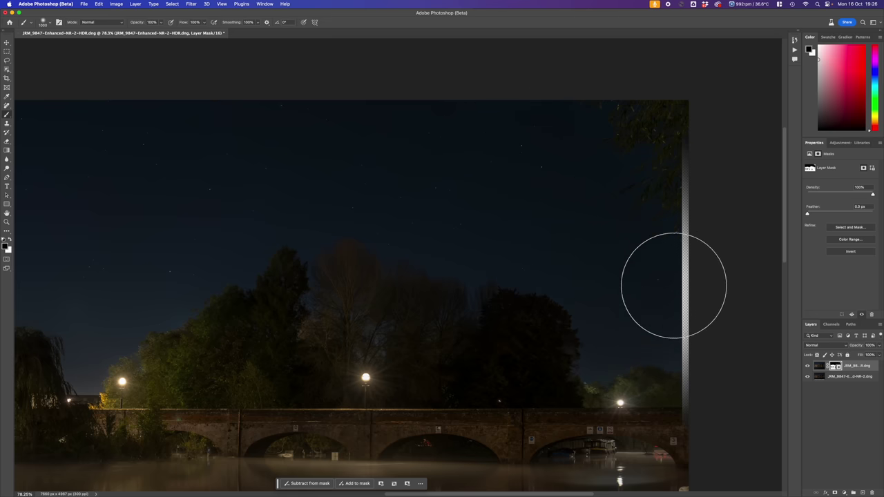
# - Make white the foreground colour and crop a sliver off the right edge
pyautogui.press('x')
pyautogui.click(7, 79)
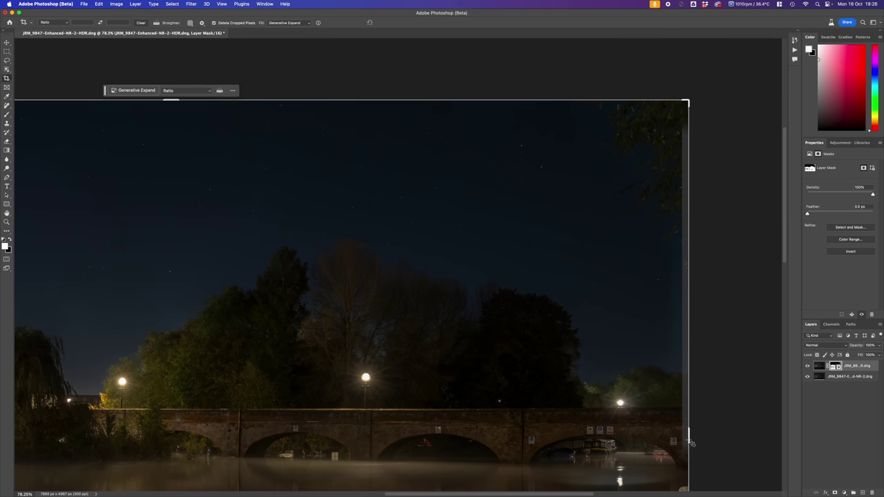
pyautogui.moveTo(689, 436); pyautogui.dragTo(686, 437)
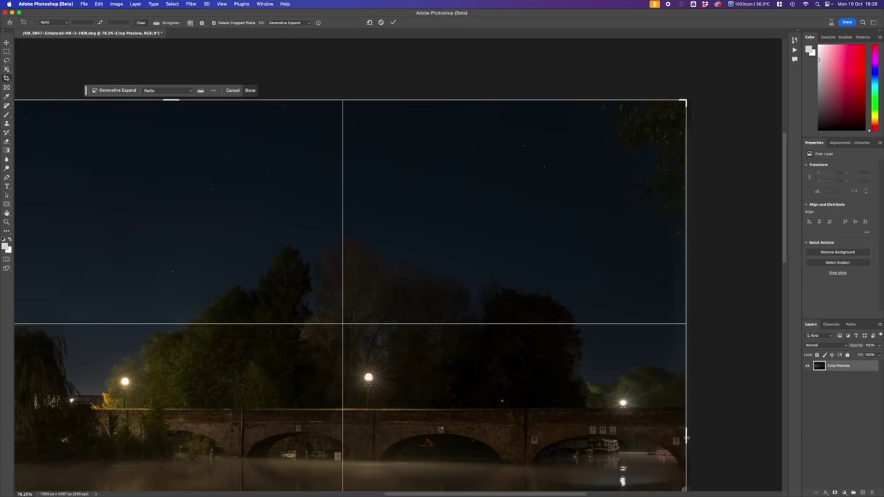
pyautogui.press('Return')
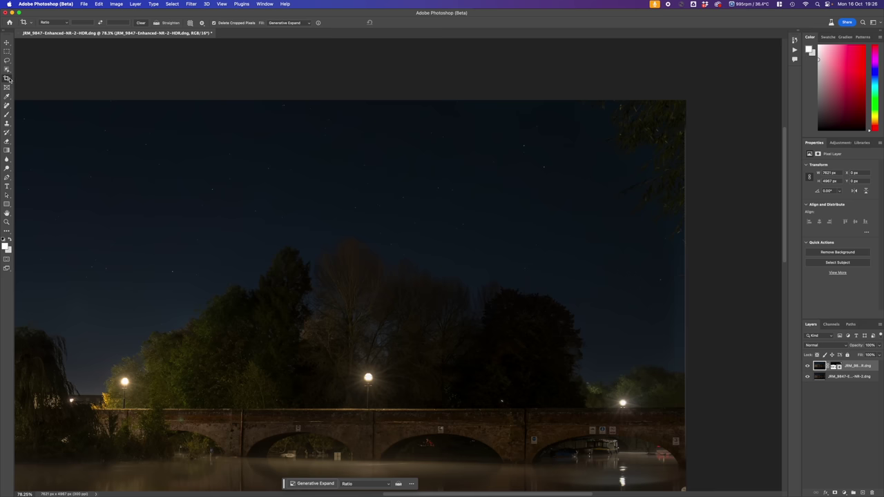
# - Tighten the right-edge crop slightly, leaving the image 7593 px wide
pyautogui.click(8, 78)
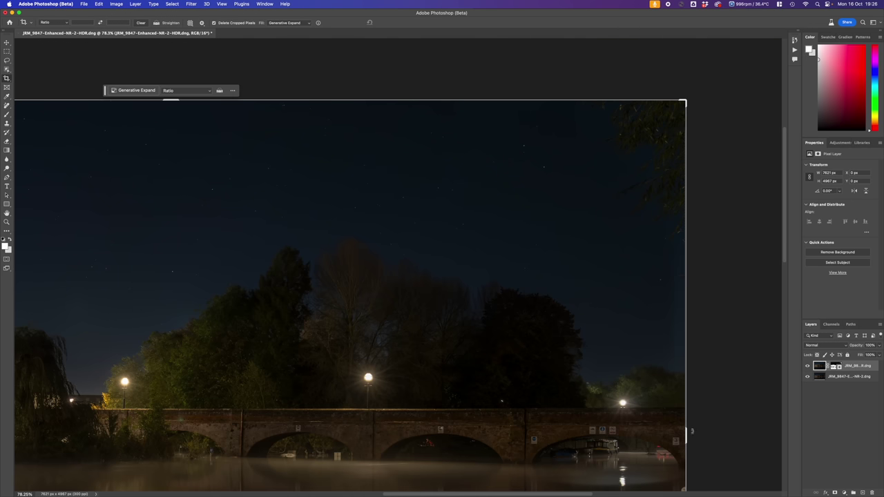
pyautogui.moveTo(686, 432); pyautogui.dragTo(683, 432)
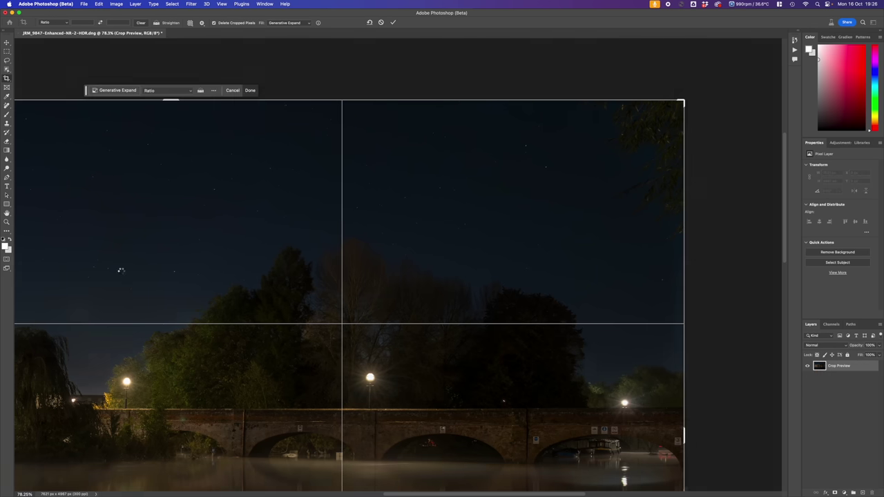
pyautogui.press('Return')
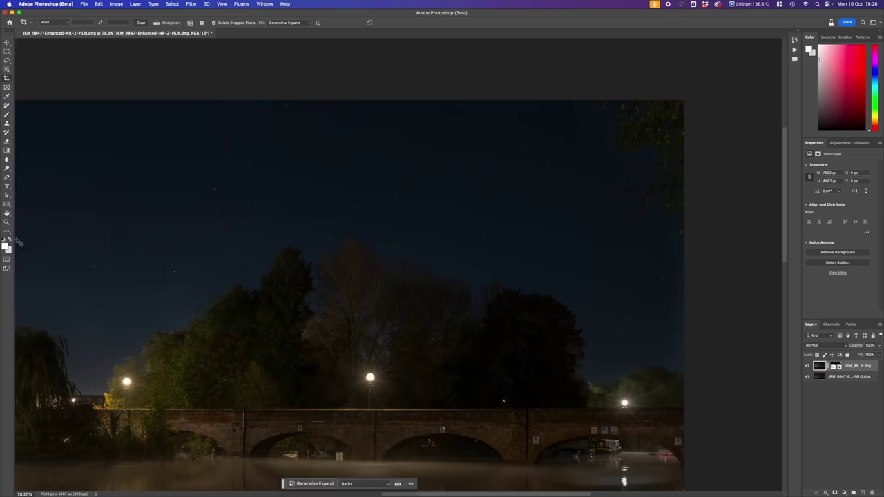
# - Target the top layer's mask with a larger brush and black as the paint colour
pyautogui.press('b')
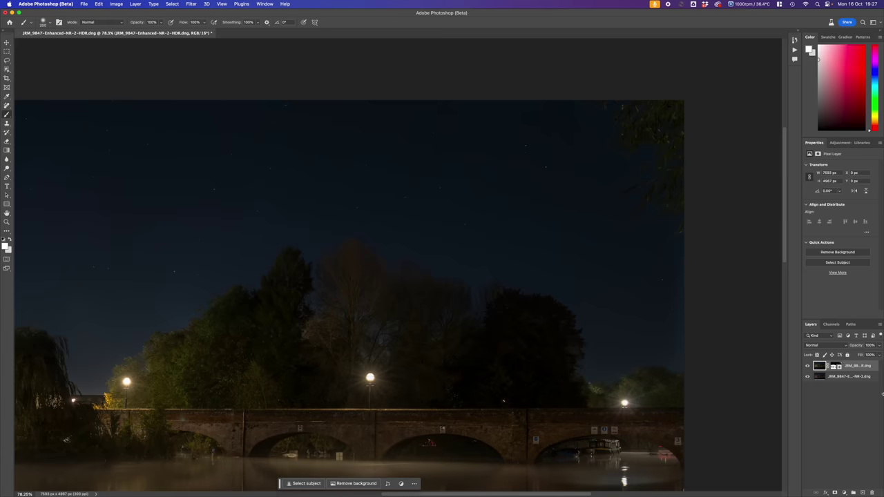
pyautogui.click(831, 367)
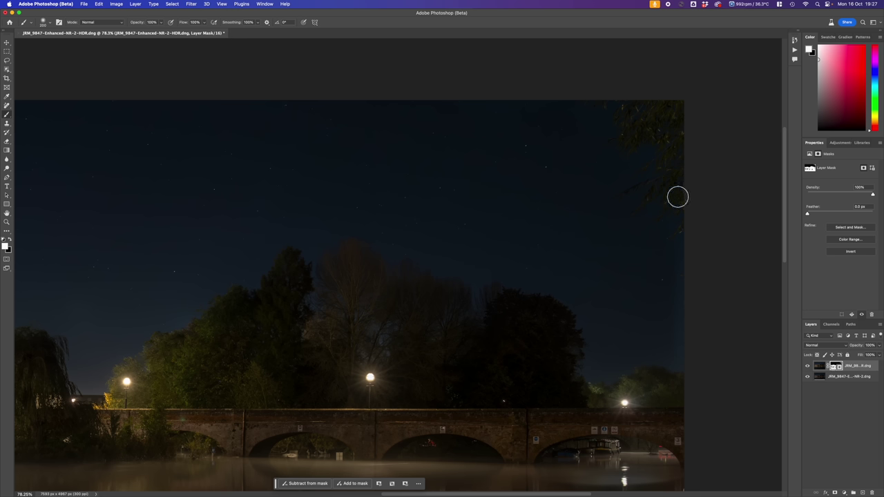
pyautogui.press(']')
pyautogui.press(']')
pyautogui.press(']')
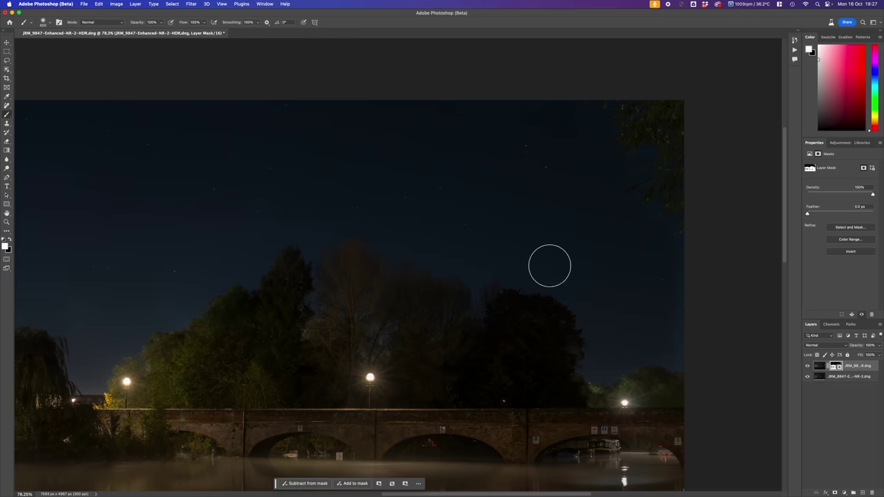
pyautogui.press('x')
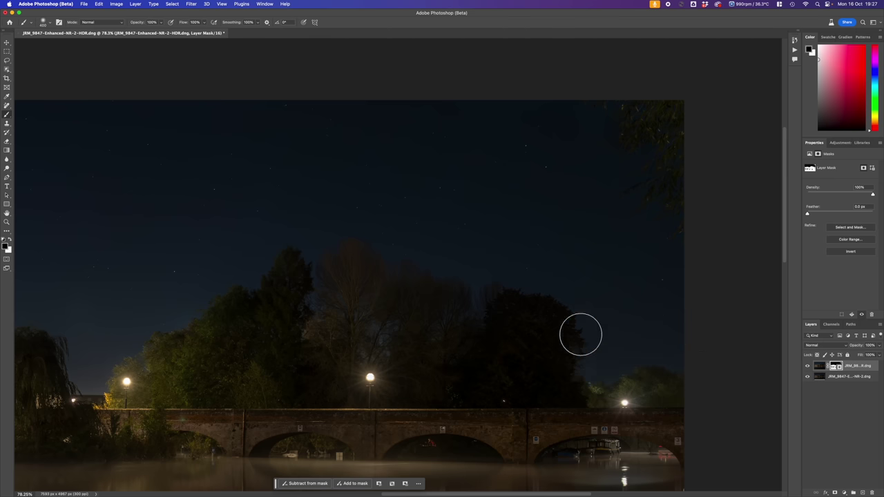
# - Paint black on the mask over the willow treetop, then check the blend around the bridge
pyautogui.moveTo(335, 249); pyautogui.dragTo(559, 193)
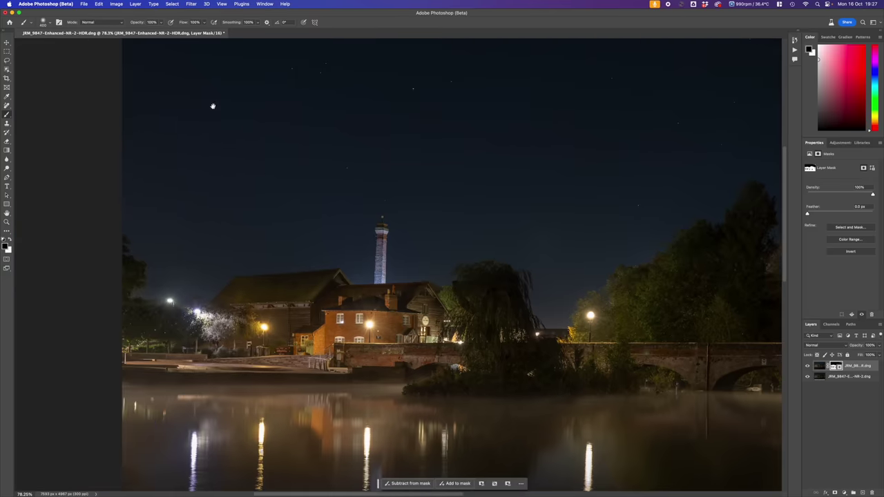
pyautogui.scroll(3, 270, 95)
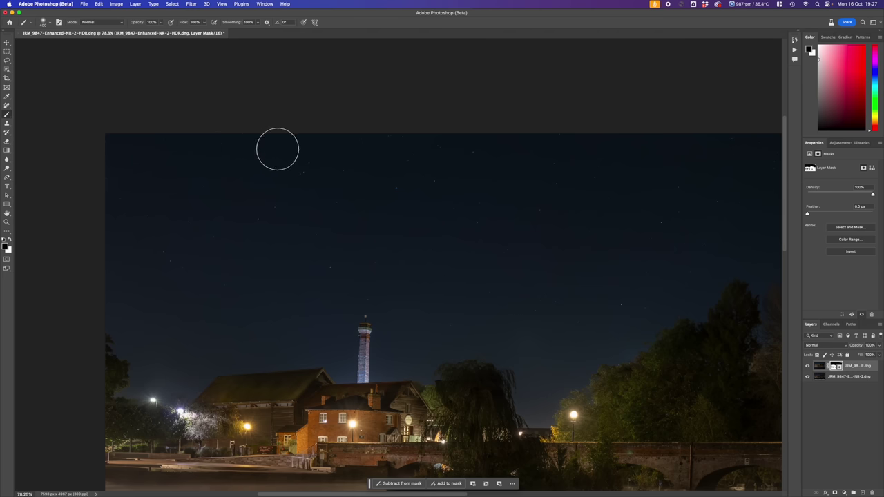
pyautogui.moveTo(586, 231)
pyautogui.mouseDown()
pyautogui.moveTo(375, 172)
pyautogui.moveTo(263, 127)
pyautogui.mouseUp()
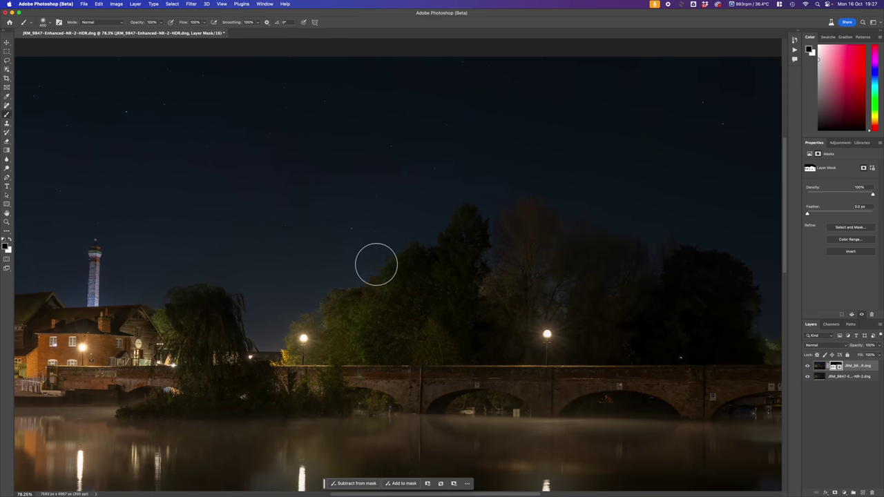
pyautogui.moveTo(257, 313)
pyautogui.mouseDown()
pyautogui.moveTo(184, 281)
pyautogui.moveTo(131, 300)
pyautogui.moveTo(161, 296)
pyautogui.moveTo(158, 304)
pyautogui.moveTo(105, 297)
pyautogui.mouseUp()
pyautogui.moveTo(493, 201); pyautogui.dragTo(424, 208)
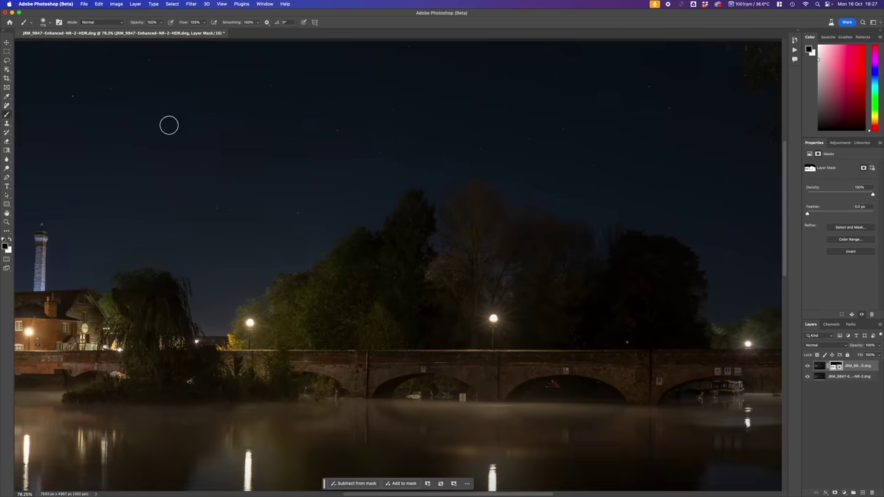
pyautogui.scroll(-3, 166, 131)
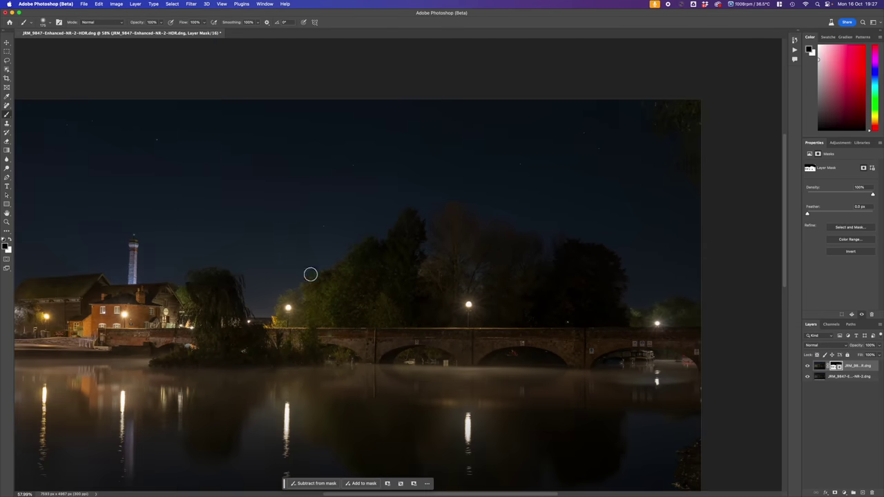
pyautogui.moveTo(304, 294); pyautogui.dragTo(339, 233)
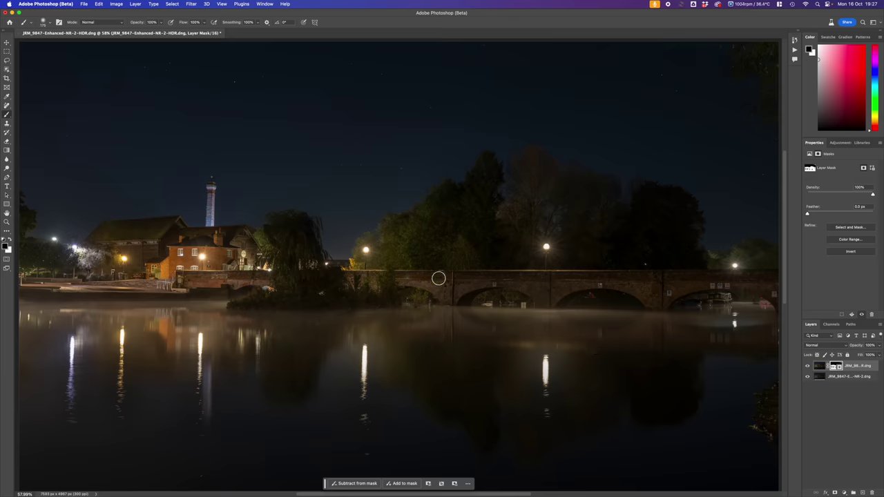
pyautogui.scroll(-3, 436, 279)
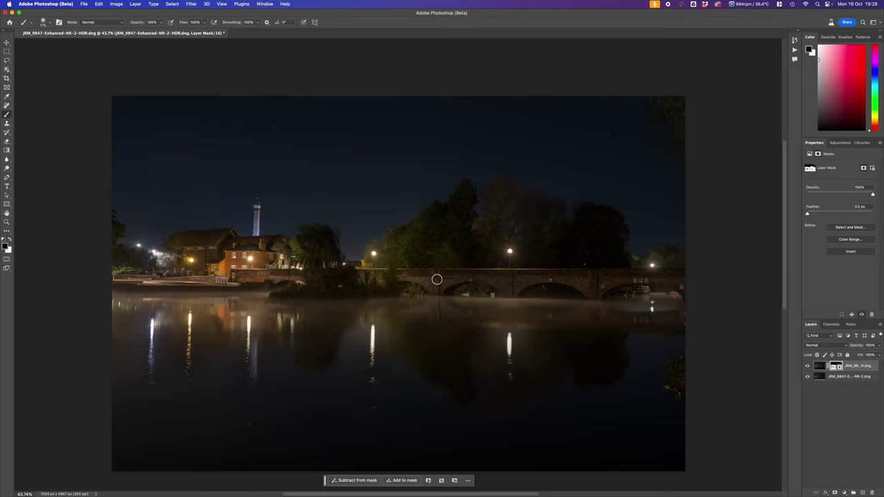
pyautogui.rightClick(855, 369)
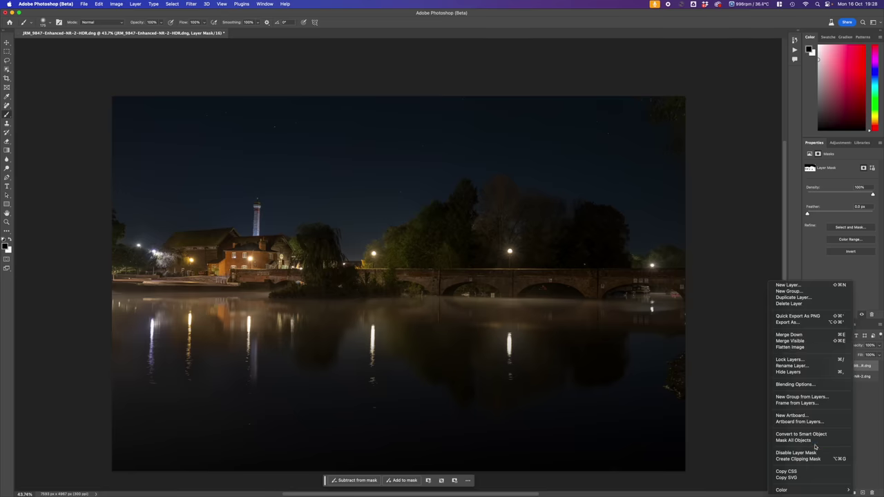
# - Cancel the accidental New Group dialog and use Merge Visible to flatten both exposures into one layer
pyautogui.click(821, 398)
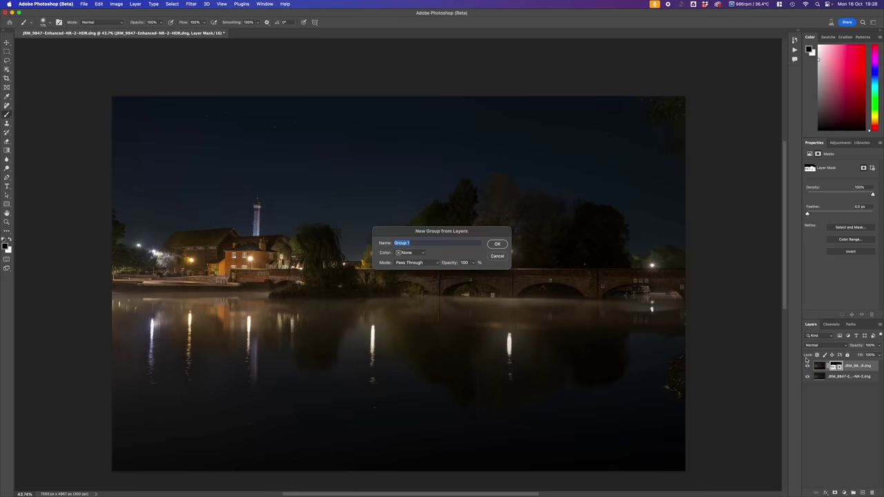
pyautogui.click(494, 257)
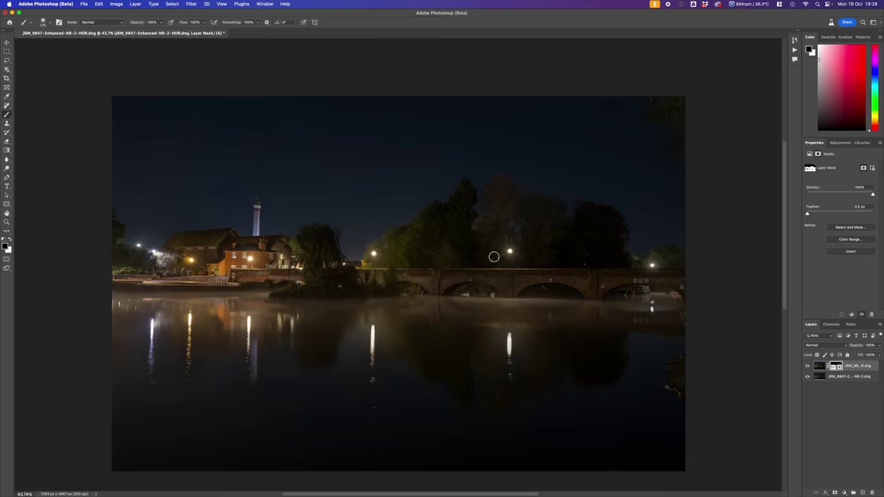
pyautogui.rightClick(853, 371)
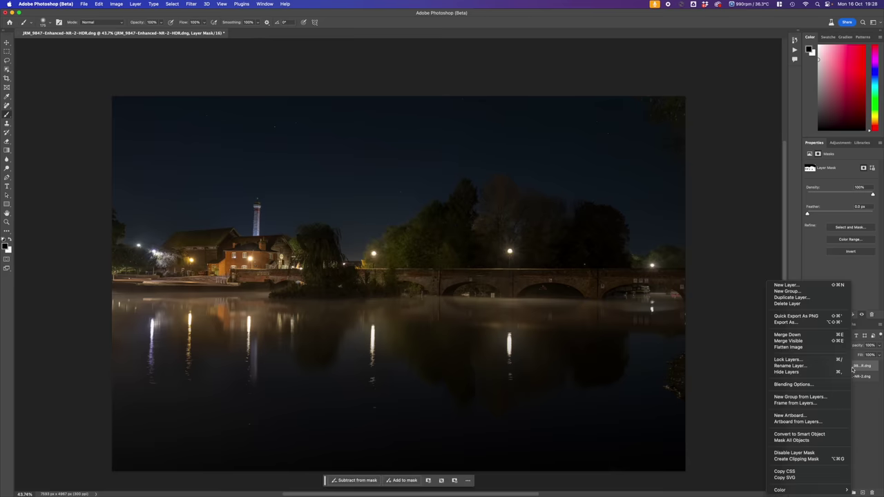
pyautogui.click(799, 341)
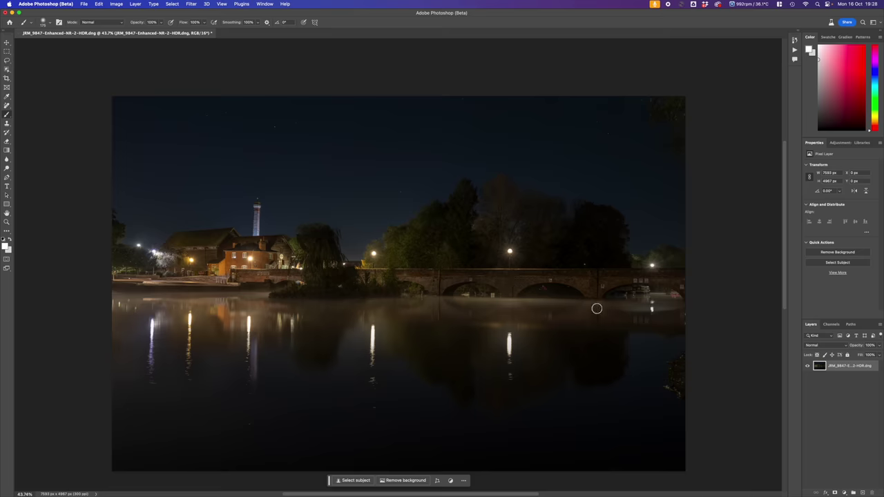
# - Zoom in and use the Remove tool to paint out the post and object under the bridge arch
pyautogui.scroll(10, 461, 298)
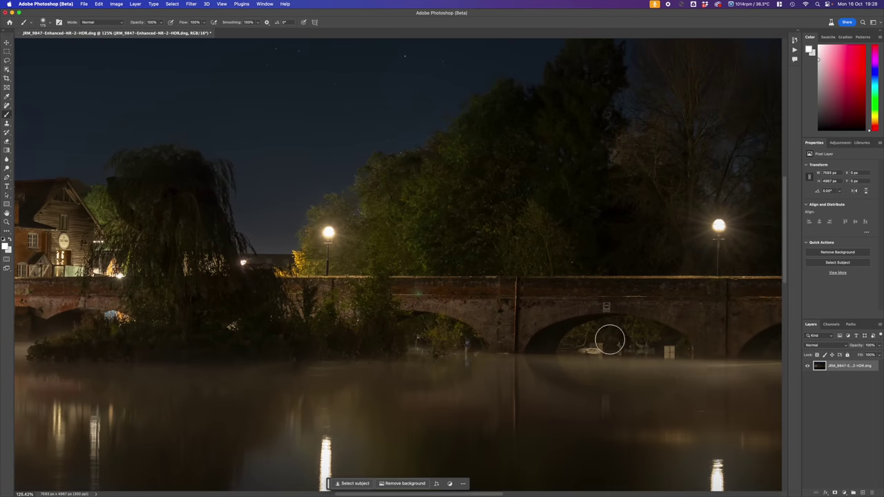
pyautogui.hscroll(5, 564, 332)
pyautogui.scroll(-2, 565, 331)
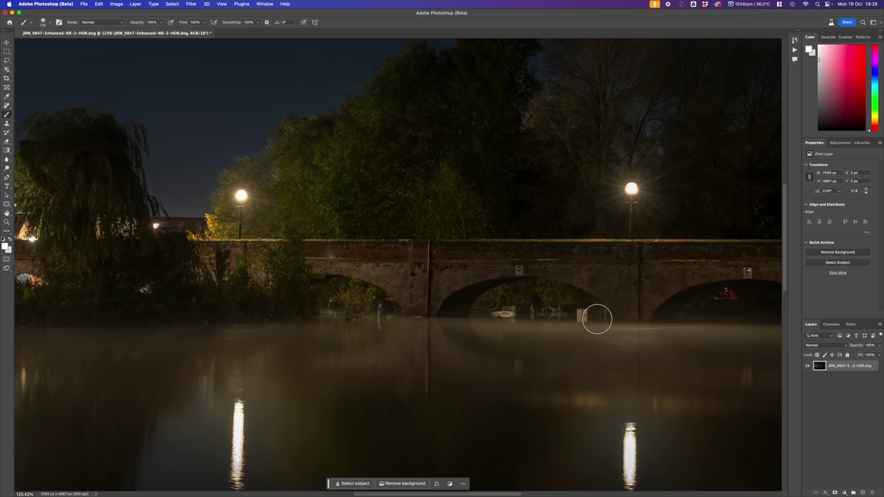
pyautogui.click(7, 105)
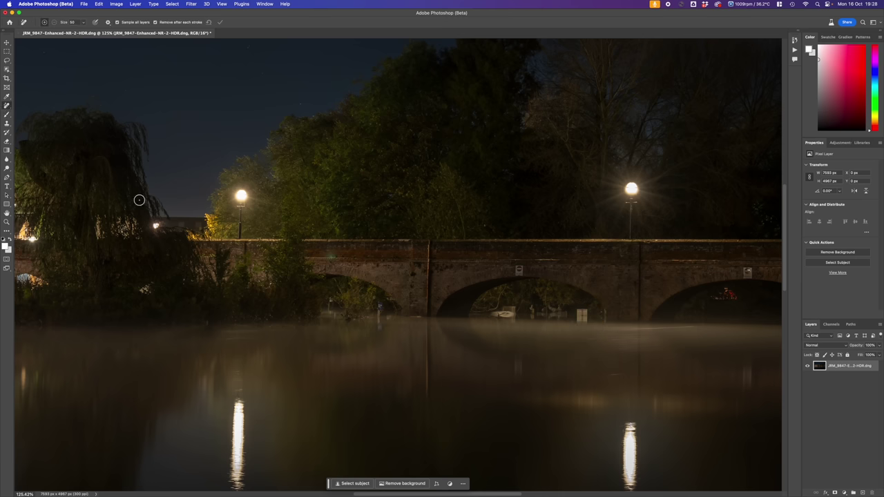
pyautogui.rightClick(7, 105)
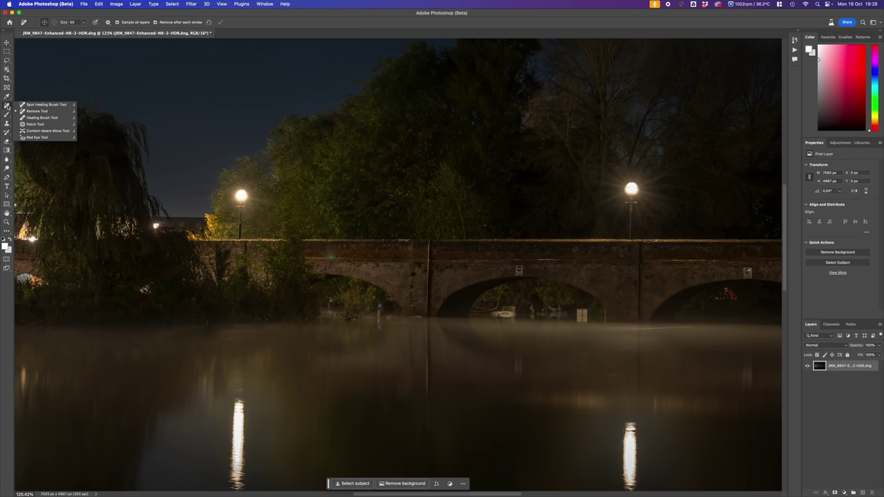
pyautogui.click(36, 111)
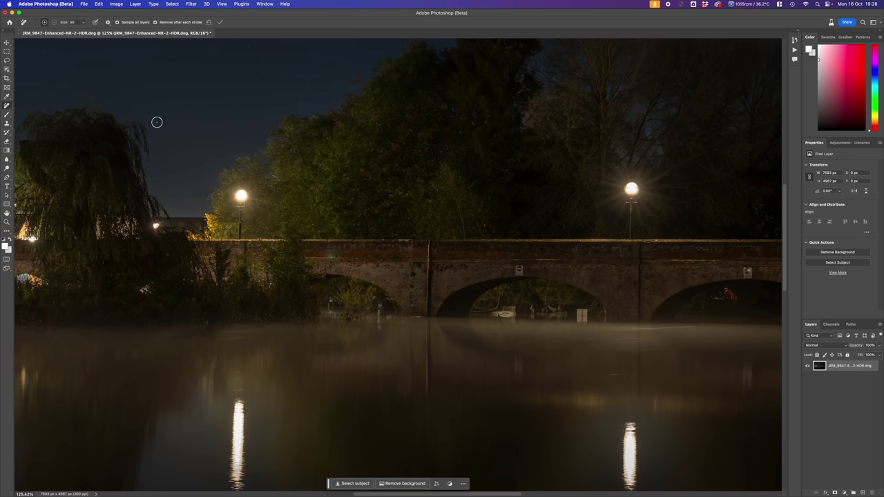
pyautogui.moveTo(584, 320)
pyautogui.mouseDown()
pyautogui.moveTo(578, 311)
pyautogui.moveTo(582, 318)
pyautogui.mouseUp()
pyautogui.moveTo(570, 316)
pyautogui.mouseDown()
pyautogui.moveTo(529, 308)
pyautogui.moveTo(535, 318)
pyautogui.moveTo(559, 312)
pyautogui.moveTo(547, 319)
pyautogui.moveTo(504, 312)
pyautogui.mouseUp()
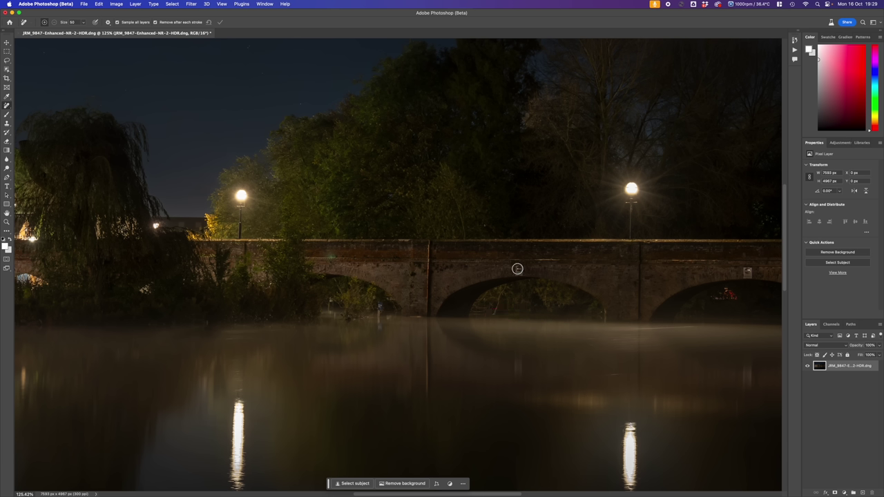
# - Remove the small spots and streaks on the bridge, the water and the mist below the pier
pyautogui.moveTo(518, 269); pyautogui.dragTo(518, 270)
pyautogui.moveTo(518, 357); pyautogui.dragTo(516, 371)
pyautogui.moveTo(379, 303); pyautogui.dragTo(379, 331)
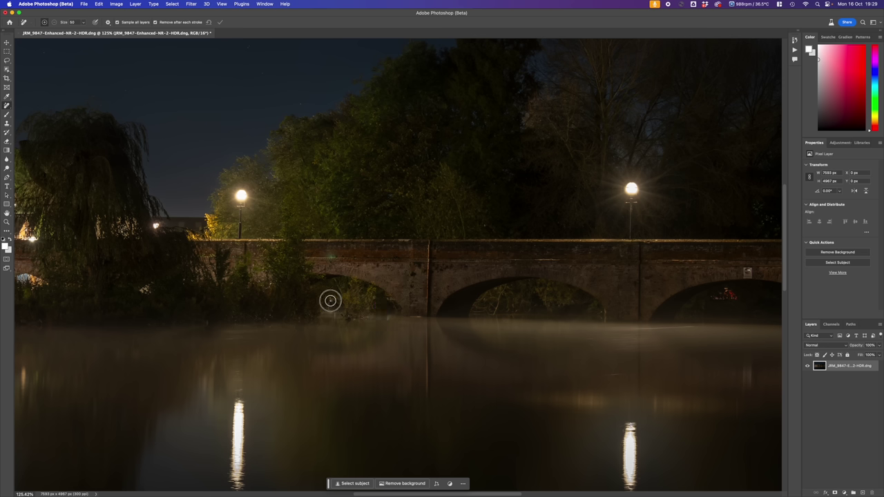
pyautogui.moveTo(330, 298); pyautogui.dragTo(330, 318)
pyautogui.click(387, 313)
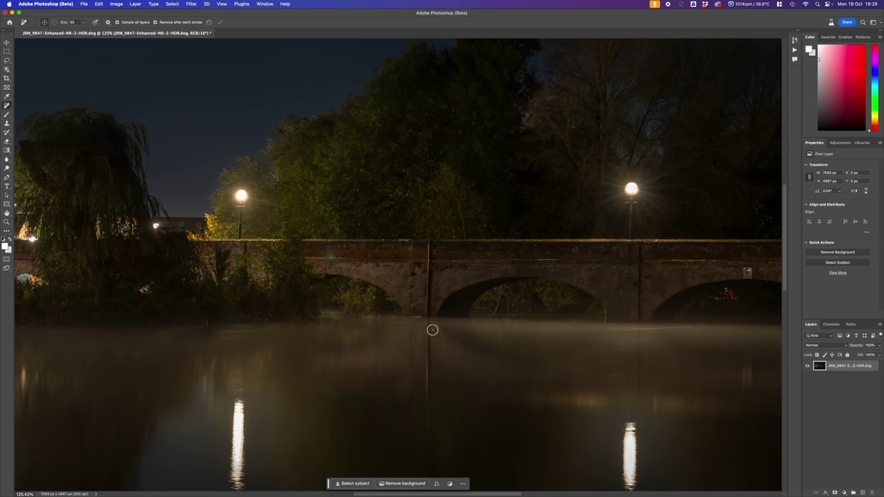
pyautogui.moveTo(419, 317); pyautogui.dragTo(412, 316)
# - Remove the mist blemish and erase the small signs under the middle arch and on the bridge
pyautogui.hscroll(10, 465, 305)
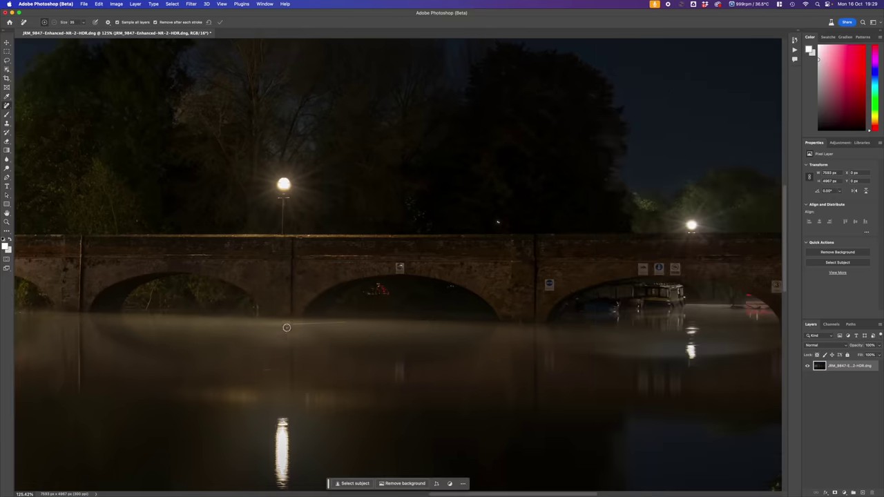
pyautogui.moveTo(287, 325); pyautogui.dragTo(350, 323)
pyautogui.moveTo(378, 284)
pyautogui.mouseDown()
pyautogui.moveTo(386, 292)
pyautogui.moveTo(367, 292)
pyautogui.moveTo(384, 291)
pyautogui.mouseUp()
pyautogui.moveTo(396, 262); pyautogui.dragTo(402, 269)
pyautogui.moveTo(549, 283); pyautogui.dragTo(547, 284)
# - Clean the bridge edge blemish, the right-arch sign and the speck above the bridge
pyautogui.moveTo(649, 268); pyautogui.dragTo(387, 342)
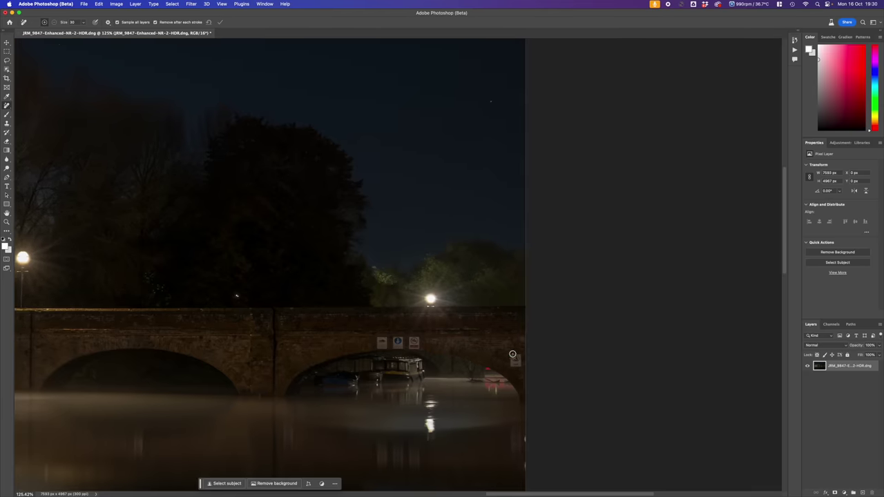
pyautogui.moveTo(512, 354); pyautogui.dragTo(515, 362)
pyautogui.moveTo(411, 339)
pyautogui.mouseDown()
pyautogui.moveTo(417, 345)
pyautogui.moveTo(376, 343)
pyautogui.moveTo(385, 345)
pyautogui.mouseUp()
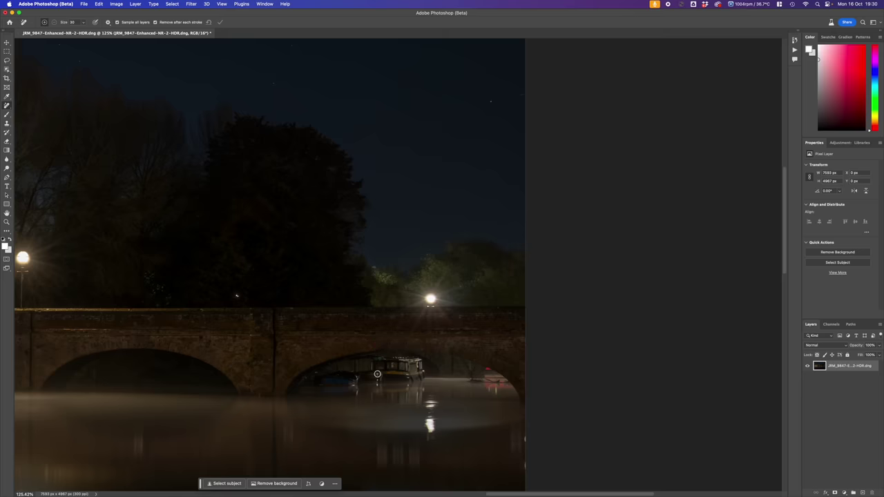
pyautogui.click(232, 292)
# - Enlarge the Remove brush to 90 and paint out the bank debris along the river's right edge
pyautogui.scroll(-6, 437, 341)
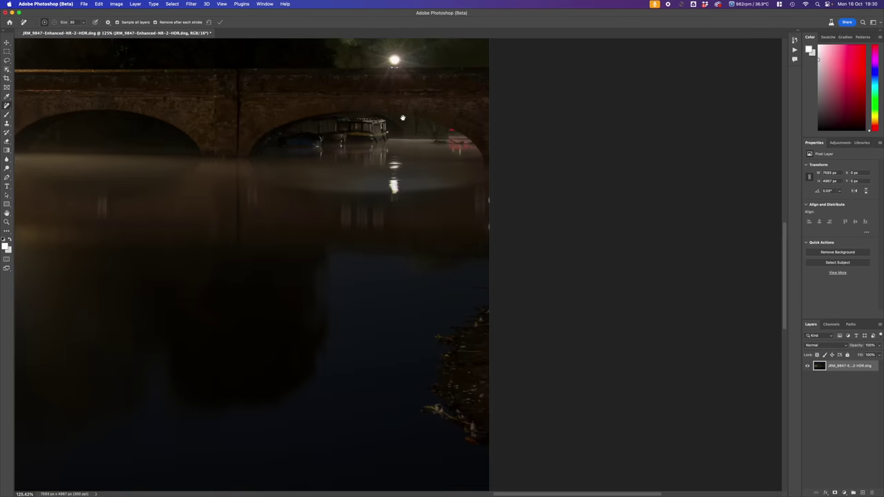
pyautogui.moveTo(485, 192); pyautogui.dragTo(485, 226)
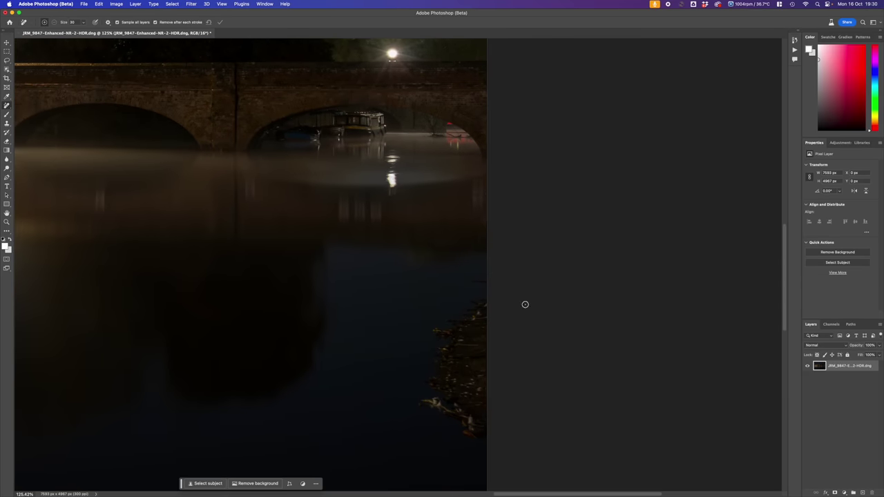
pyautogui.moveTo(467, 335); pyautogui.dragTo(353, 228)
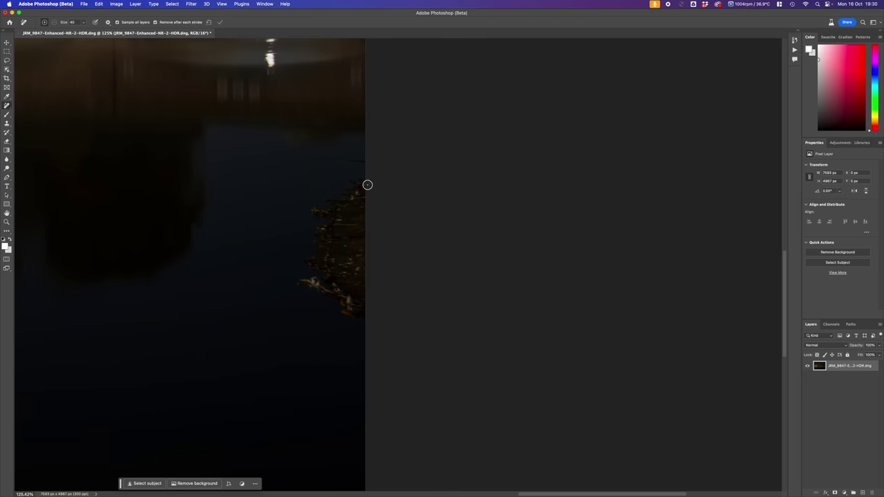
pyautogui.press(']')
pyautogui.press(']')
pyautogui.moveTo(353, 157)
pyautogui.mouseDown()
pyautogui.moveTo(347, 184)
pyautogui.moveTo(318, 208)
pyautogui.moveTo(297, 283)
pyautogui.moveTo(353, 318)
pyautogui.moveTo(360, 317)
pyautogui.moveTo(365, 164)
pyautogui.mouseUp()
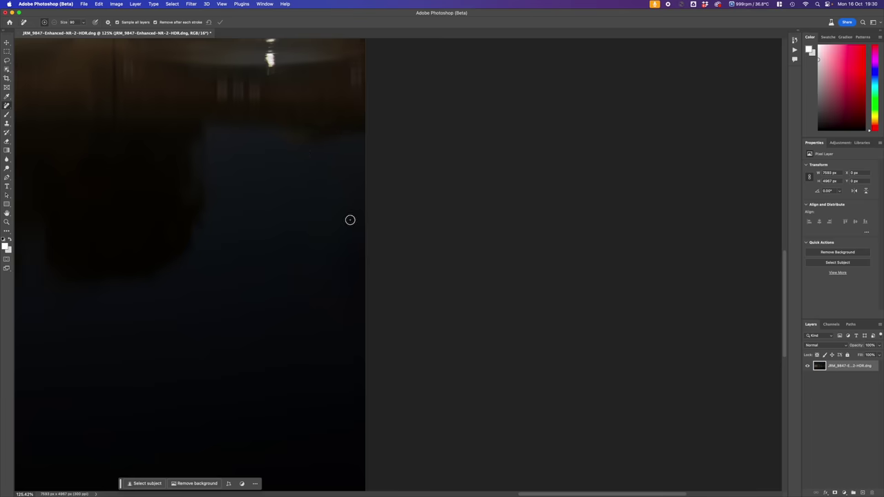
pyautogui.moveTo(225, 327); pyautogui.dragTo(399, 7)
pyautogui.moveTo(310, 141); pyautogui.dragTo(574, 223)
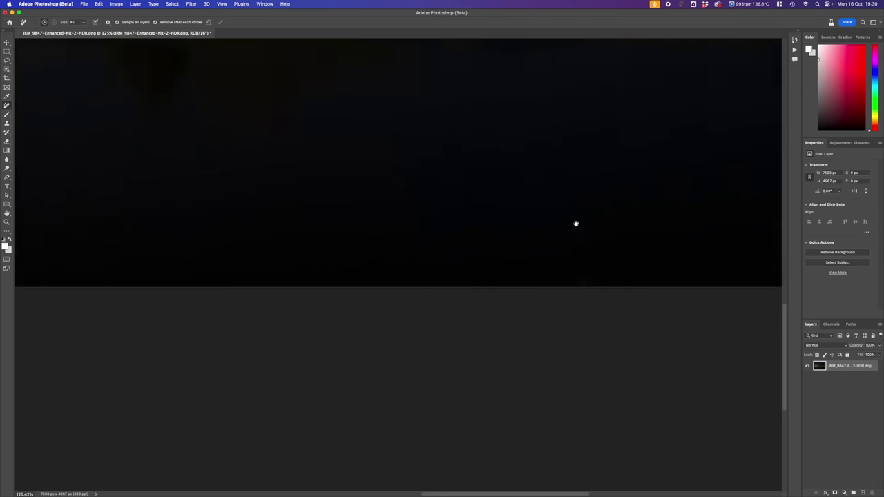
# - Remove the small post at the far left edge of the walkway below the mill buildings
pyautogui.moveTo(245, 248); pyautogui.dragTo(479, 290)
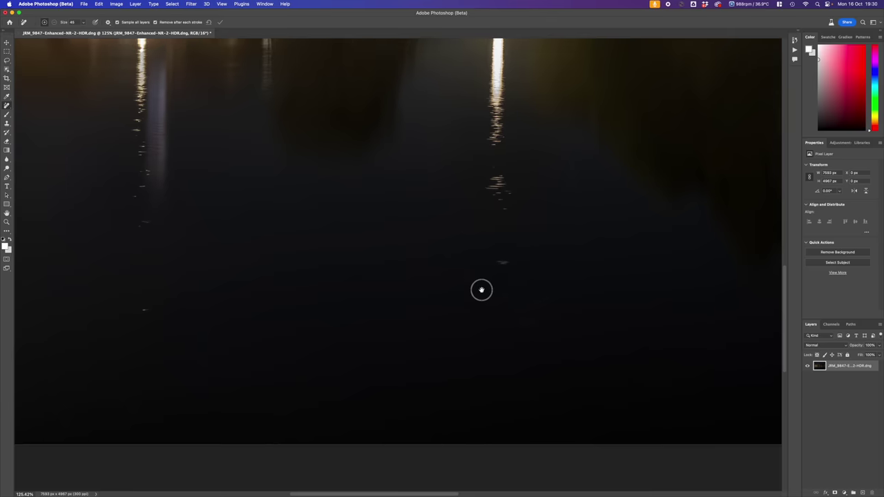
pyautogui.moveTo(302, 235); pyautogui.dragTo(504, 298)
pyautogui.moveTo(235, 252)
pyautogui.mouseDown()
pyautogui.moveTo(576, 115)
pyautogui.moveTo(525, 363)
pyautogui.mouseUp()
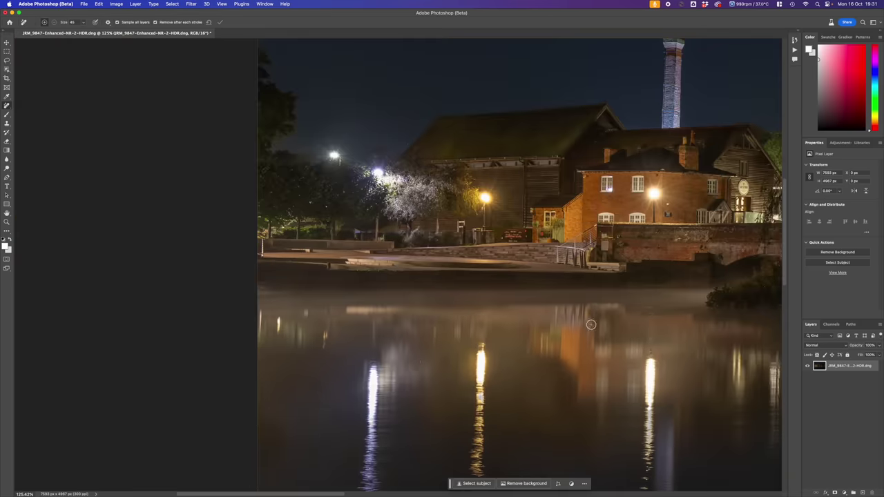
pyautogui.moveTo(591, 326); pyautogui.dragTo(497, 365)
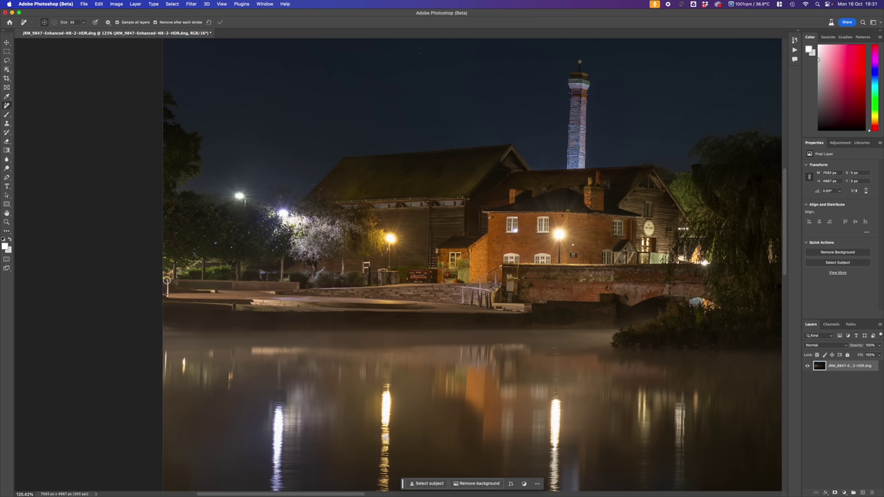
pyautogui.moveTo(166, 280); pyautogui.dragTo(166, 296)
pyautogui.hscroll(10, 381, 320)
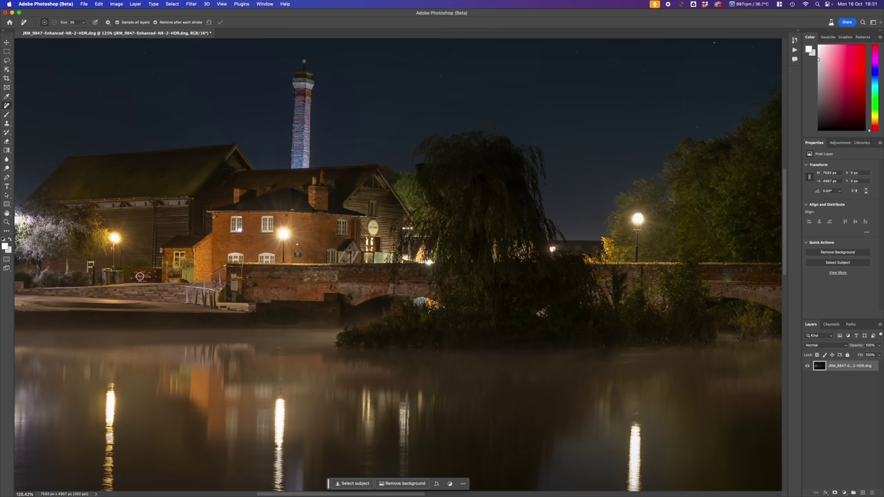
# - Zoom in and erase the small sign on the stone pillar by the bridge's stair railing
pyautogui.scroll(5, 140, 276)
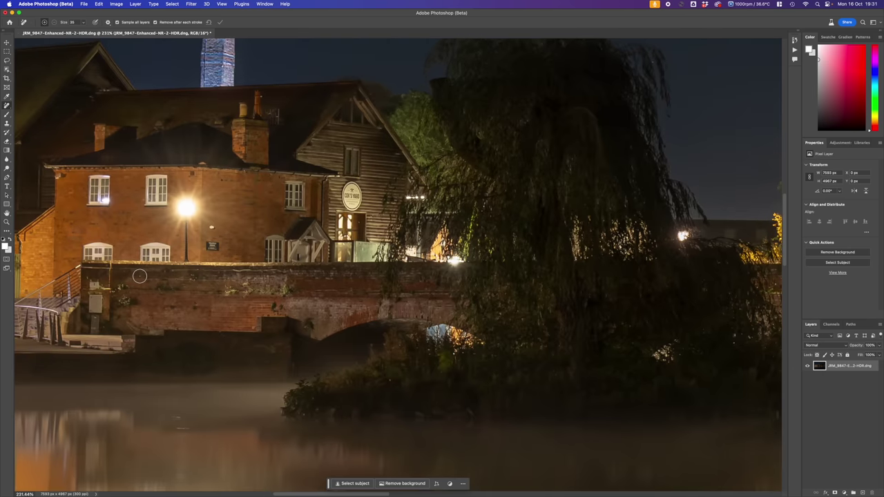
pyautogui.hscroll(-5, 383, 286)
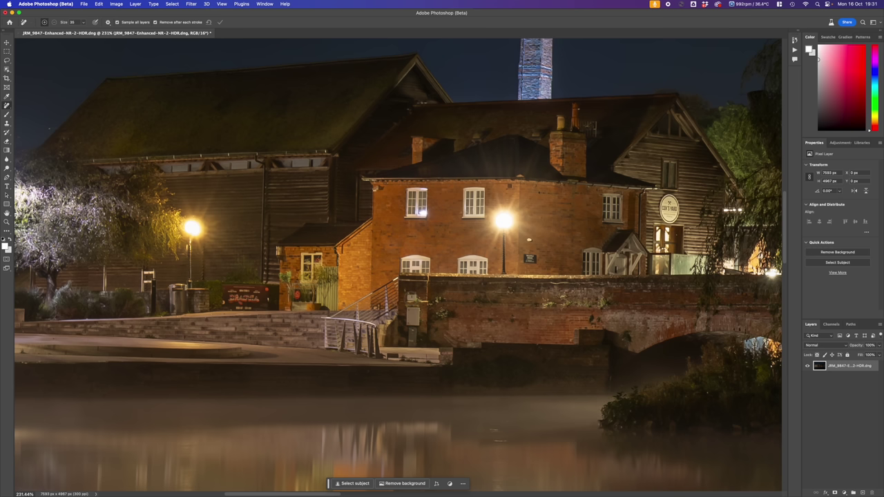
pyautogui.moveTo(411, 308)
pyautogui.mouseDown()
pyautogui.moveTo(409, 343)
pyautogui.moveTo(415, 297)
pyautogui.mouseUp()
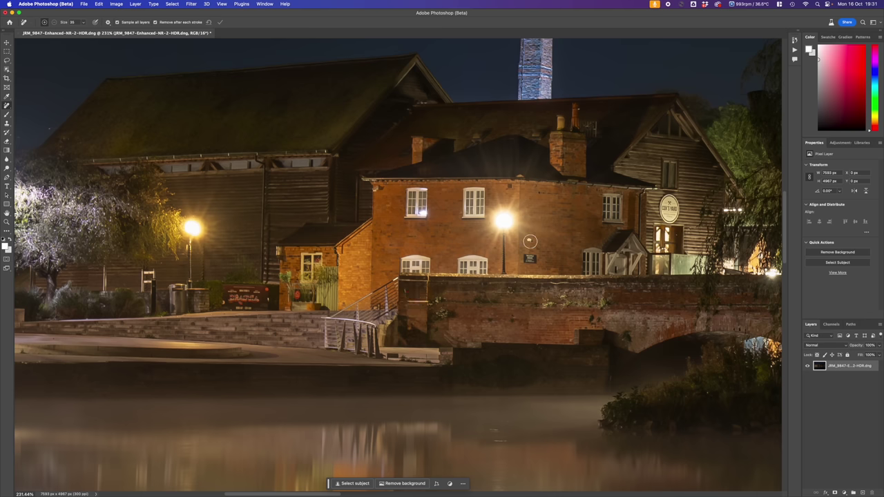
pyautogui.moveTo(629, 261); pyautogui.dragTo(386, 263)
pyautogui.moveTo(475, 261); pyautogui.dragTo(300, 261)
pyautogui.moveTo(438, 233); pyautogui.dragTo(491, 367)
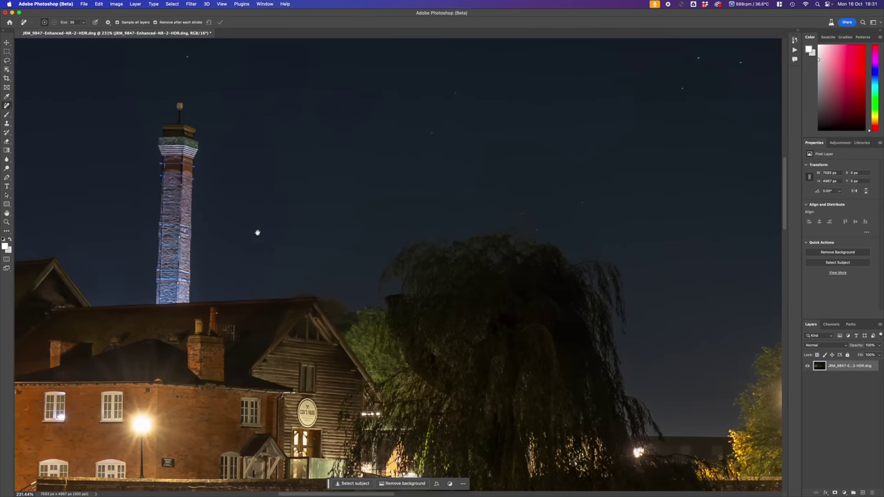
pyautogui.moveTo(233, 279); pyautogui.dragTo(391, 184)
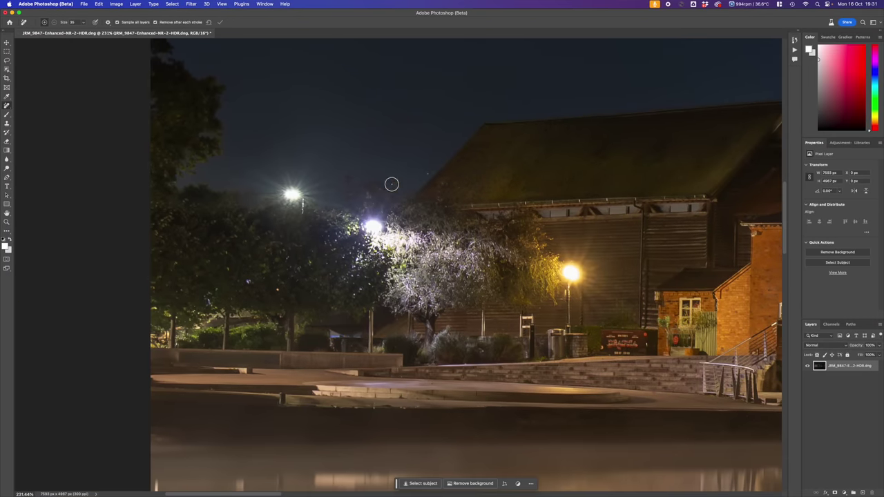
pyautogui.moveTo(332, 205); pyautogui.dragTo(293, 35)
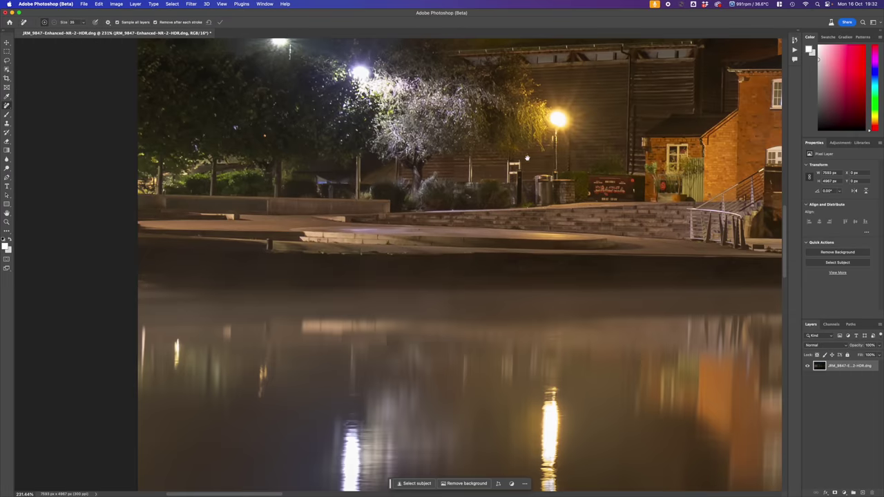
pyautogui.moveTo(527, 158); pyautogui.dragTo(357, 89)
pyautogui.moveTo(684, 172); pyautogui.dragTo(322, 193)
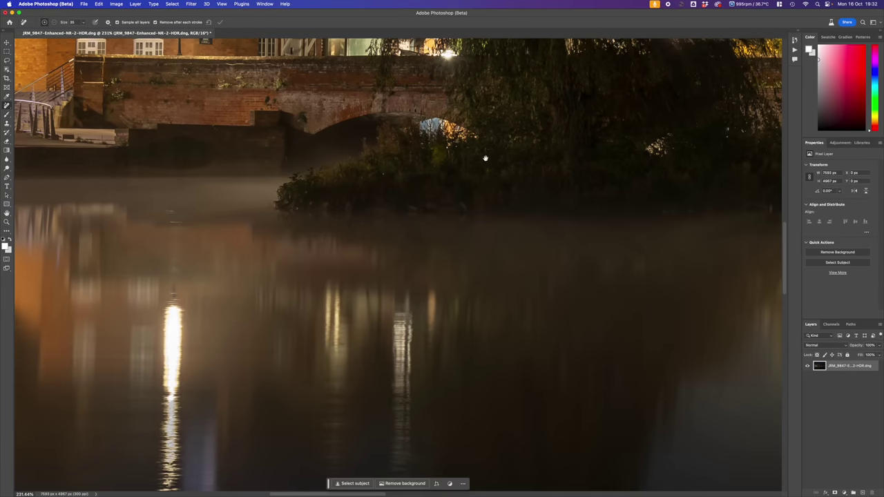
pyautogui.moveTo(486, 159); pyautogui.dragTo(193, 173)
pyautogui.moveTo(531, 163); pyautogui.dragTo(453, 279)
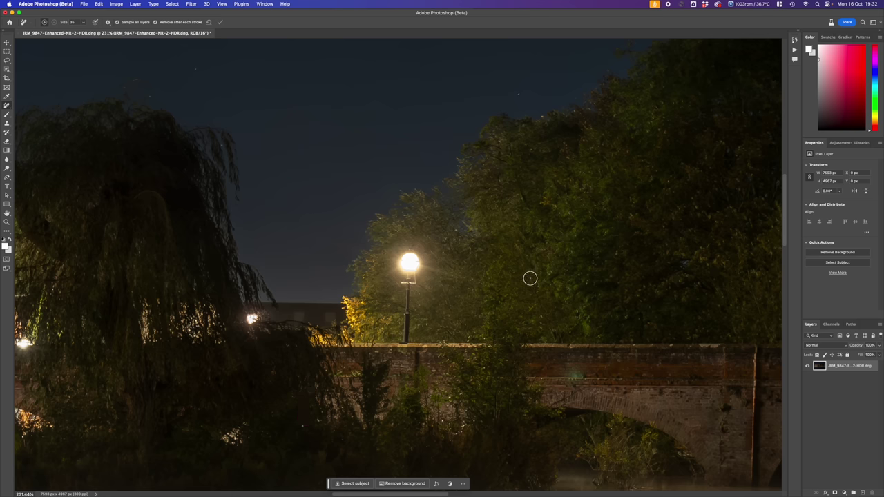
pyautogui.hscroll(-10, 529, 278)
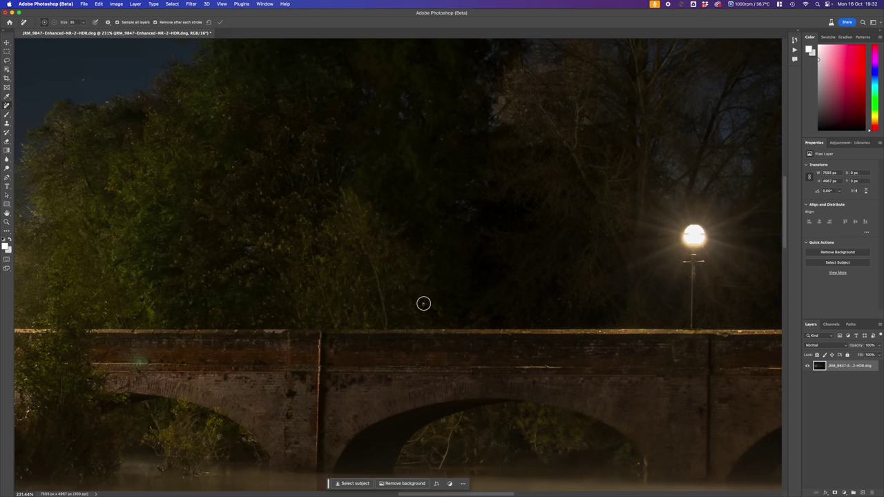
pyautogui.moveTo(582, 242); pyautogui.dragTo(130, 195)
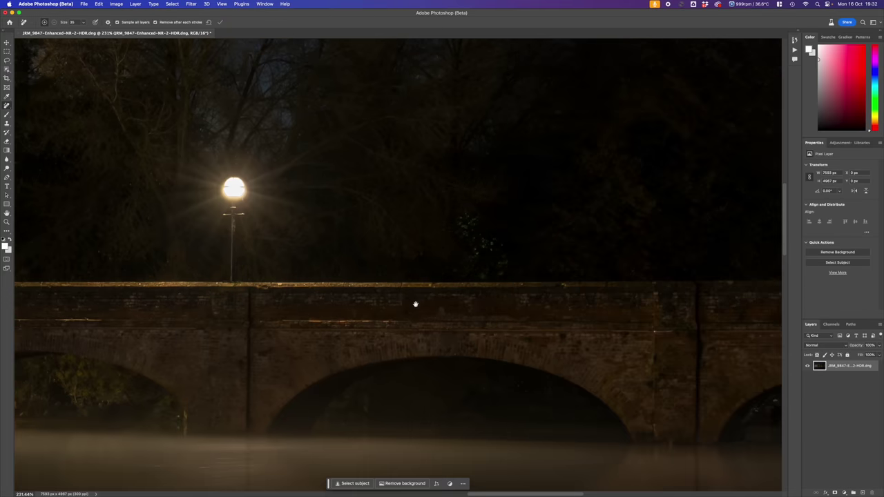
pyautogui.moveTo(416, 304); pyautogui.dragTo(228, 180)
pyautogui.moveTo(502, 225)
pyautogui.mouseDown()
pyautogui.moveTo(519, 324)
pyautogui.moveTo(674, 256)
pyautogui.mouseUp()
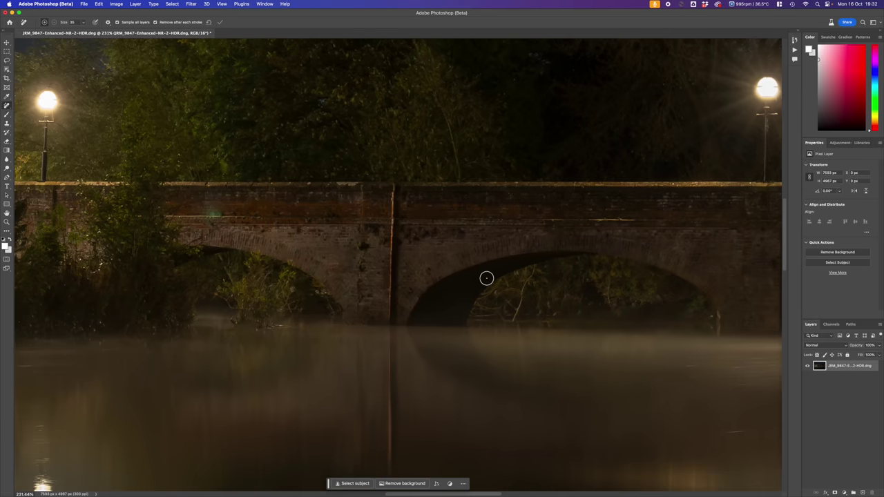
pyautogui.scroll(-3, 486, 277)
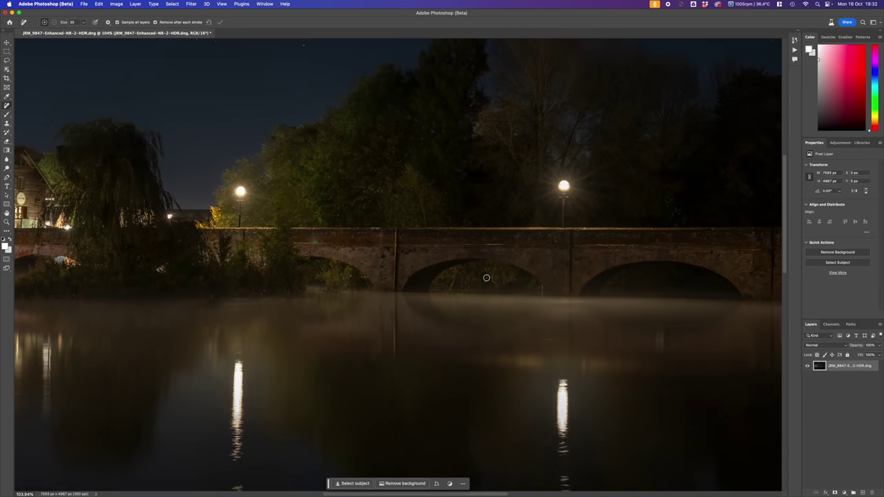
pyautogui.scroll(-3, 486, 278)
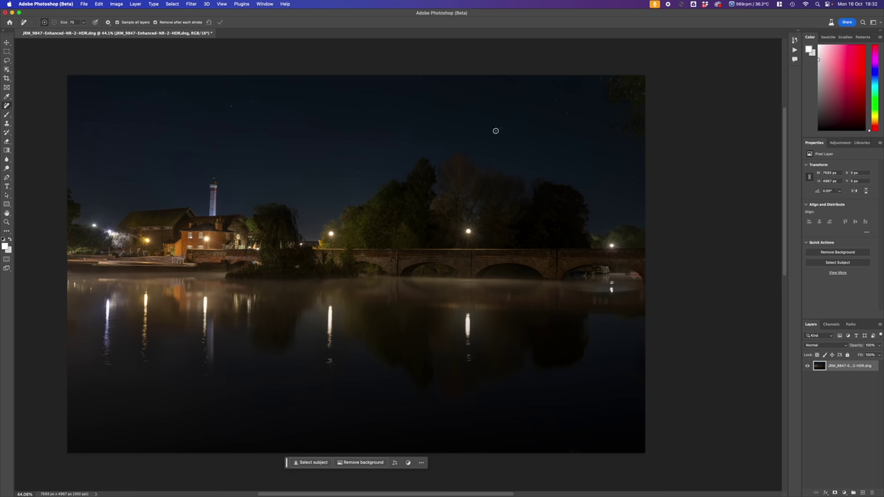
# - Save and close the retouched river photo in Photoshop (Beta), then return to Lightroom Classic
pyautogui.click(83, 3)
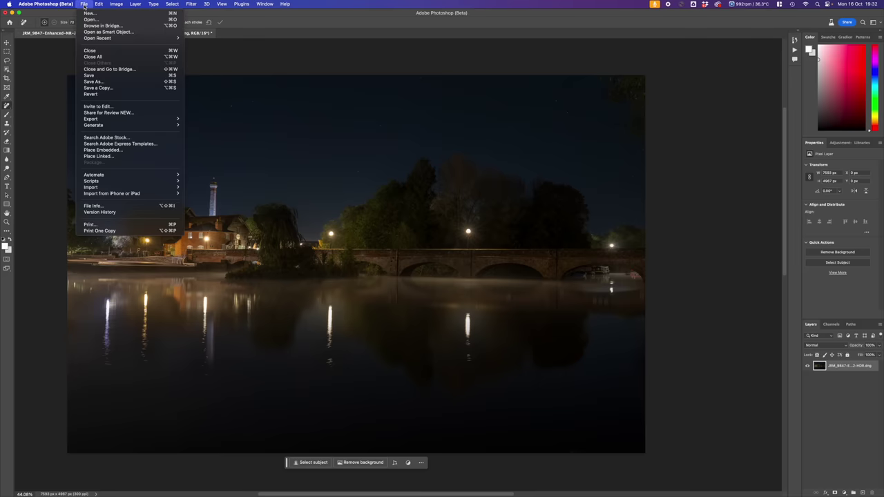
pyautogui.click(107, 51)
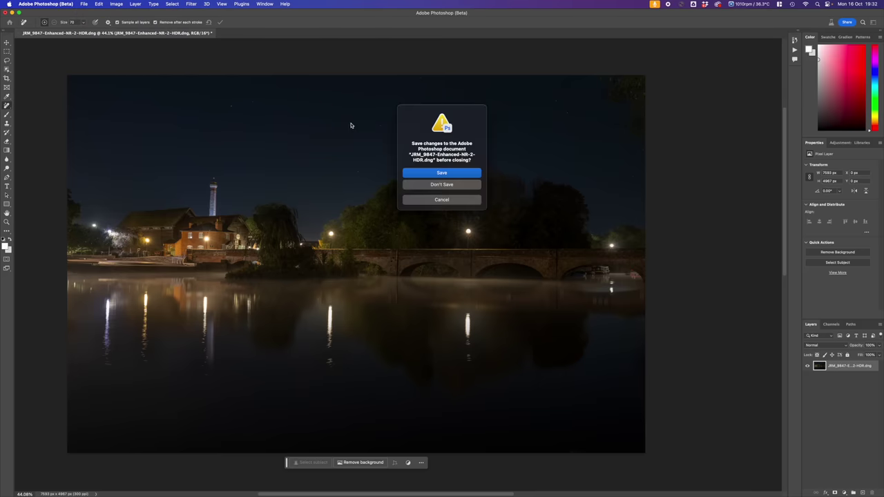
pyautogui.click(443, 174)
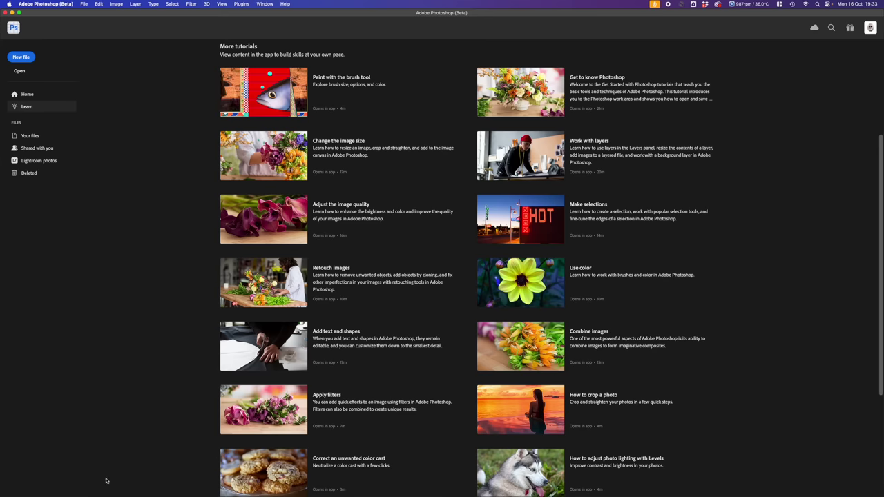
pyautogui.click(522, 488)
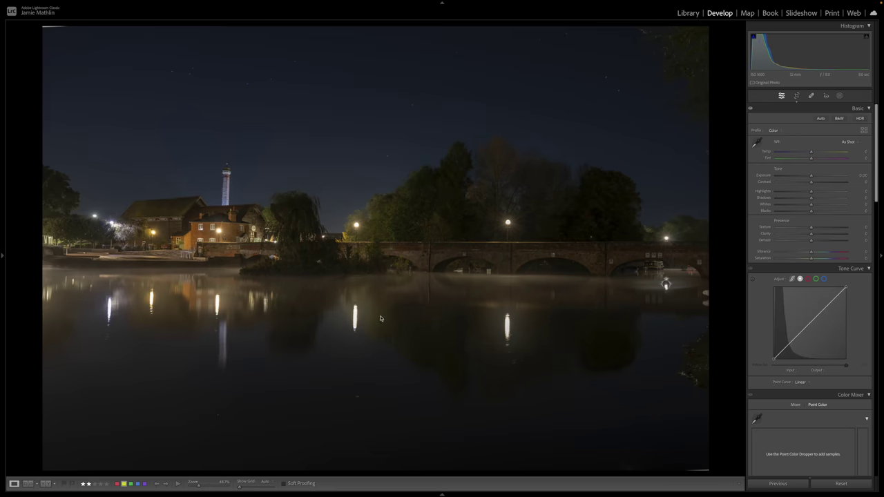
# - Move to the edited TIFF and cool its white balance Temp to -23
pyautogui.press('Left')
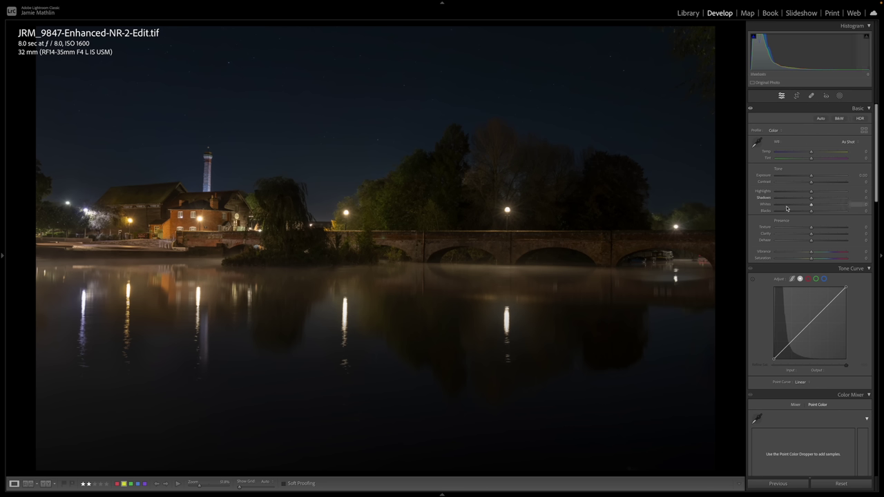
pyautogui.click(805, 154)
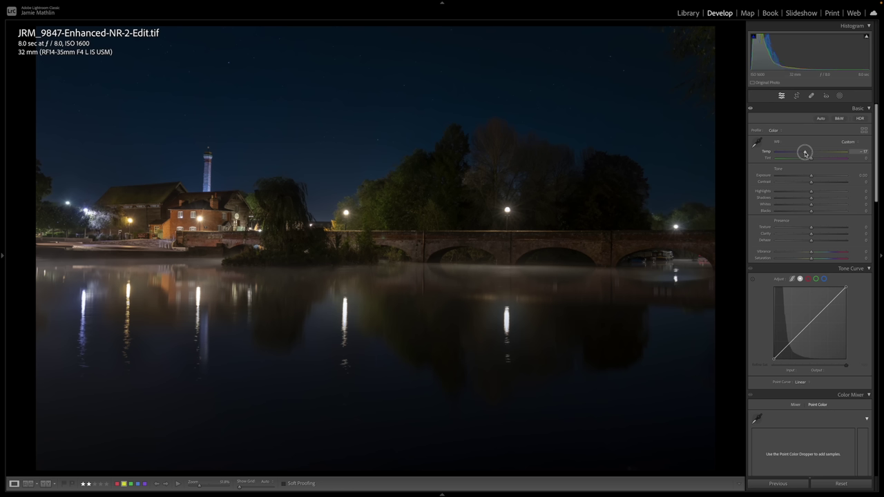
pyautogui.moveTo(805, 152); pyautogui.dragTo(803, 153)
pyautogui.moveTo(803, 153); pyautogui.dragTo(802, 154)
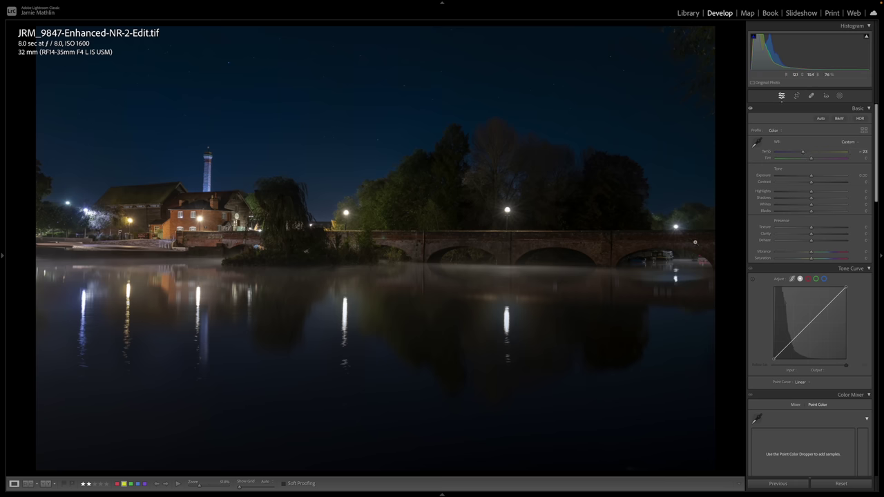
# - Raise Vibrance to +21 and lower Saturation slightly to about -8
pyautogui.click(808, 259)
pyautogui.click(818, 252)
pyautogui.moveTo(818, 254); pyautogui.dragTo(819, 254)
pyautogui.moveTo(807, 260); pyautogui.dragTo(808, 261)
# - Set Saturation -10, Highlights -50, Shadows +49, Exposure +0.35 and Contrast +11
pyautogui.click(863, 258)
pyautogui.press('Return')
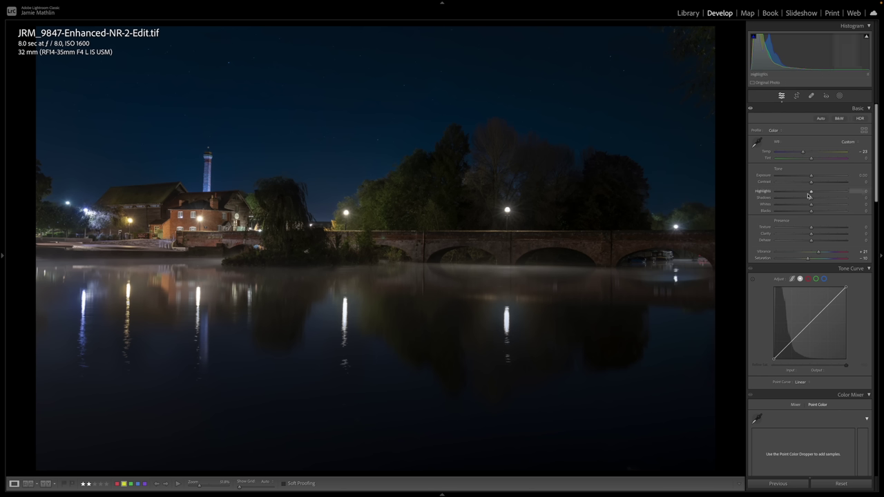
pyautogui.moveTo(808, 192); pyautogui.dragTo(793, 193)
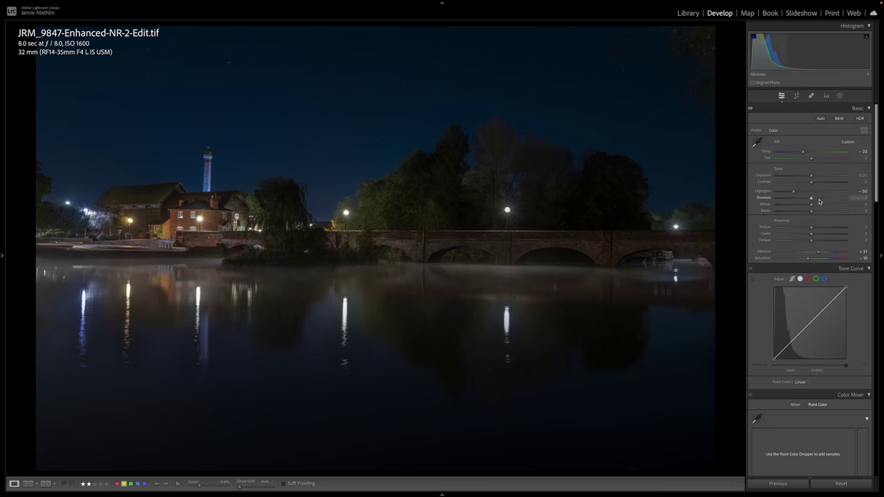
pyautogui.moveTo(813, 201); pyautogui.dragTo(815, 177)
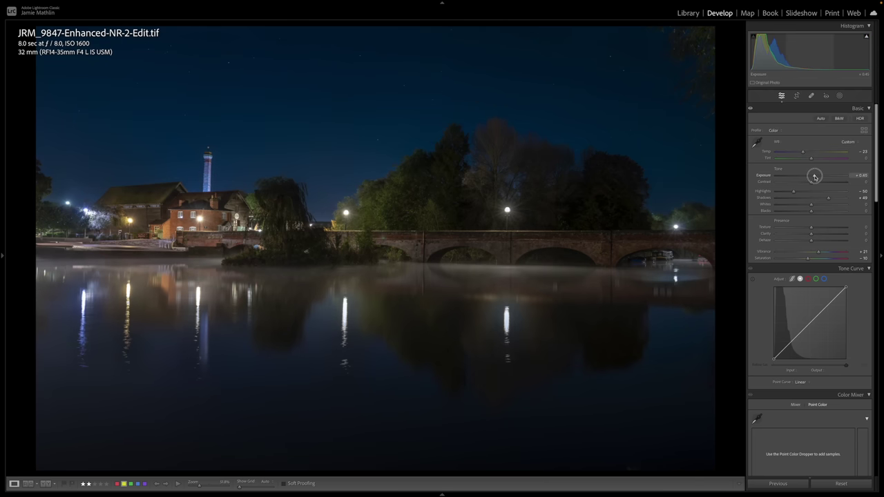
pyautogui.moveTo(815, 176); pyautogui.dragTo(815, 183)
pyautogui.click(816, 182)
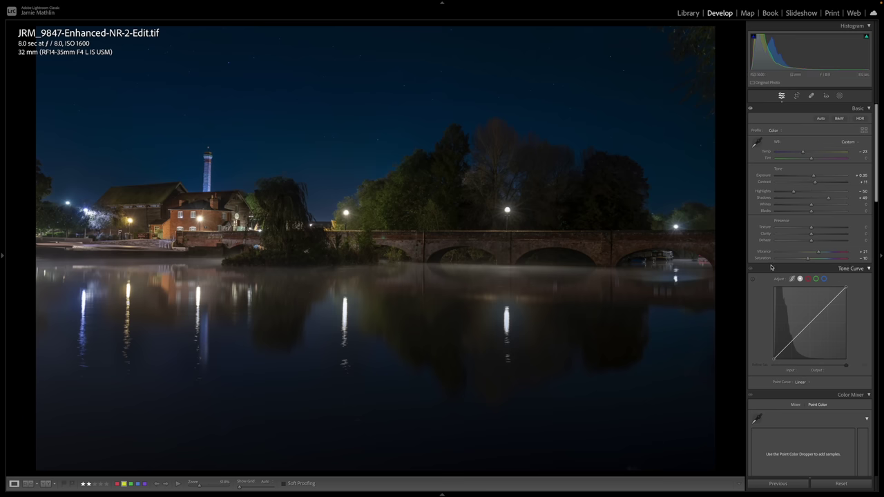
# - Sample the foliage green by the bridge in Point Color and set Lum Shift 65 with a wide Range
pyautogui.scroll(-5, 801, 255)
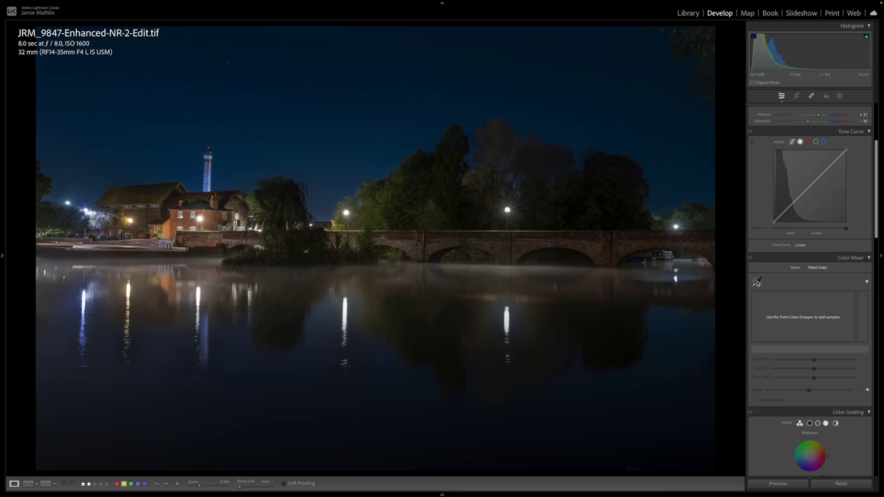
pyautogui.click(758, 281)
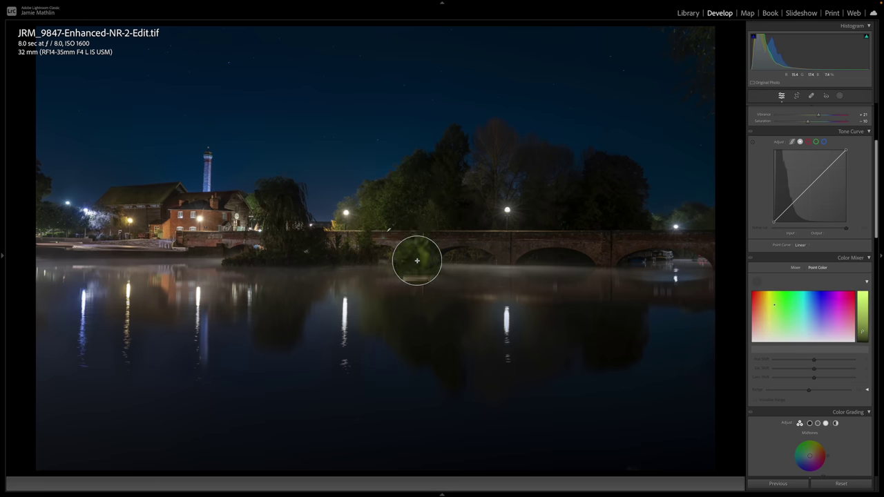
pyautogui.click(417, 233)
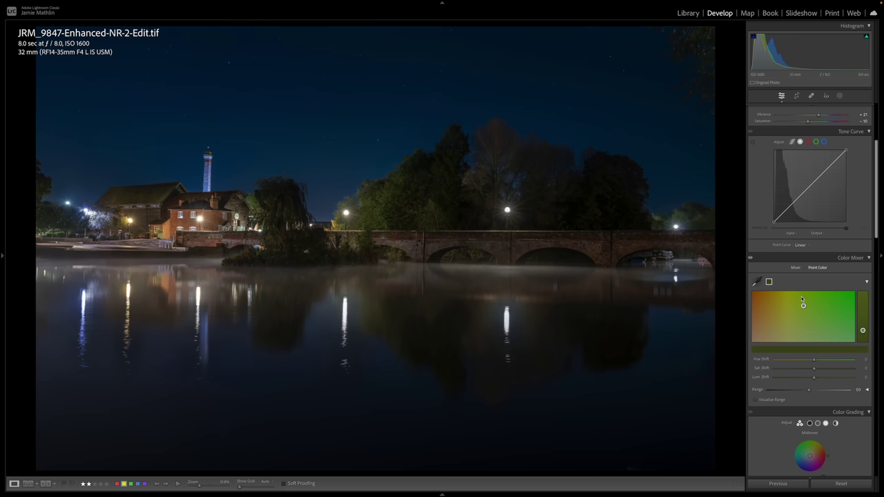
pyautogui.click(808, 391)
pyautogui.moveTo(809, 392); pyautogui.dragTo(852, 392)
pyautogui.click(813, 378)
pyautogui.moveTo(813, 378); pyautogui.dragTo(839, 379)
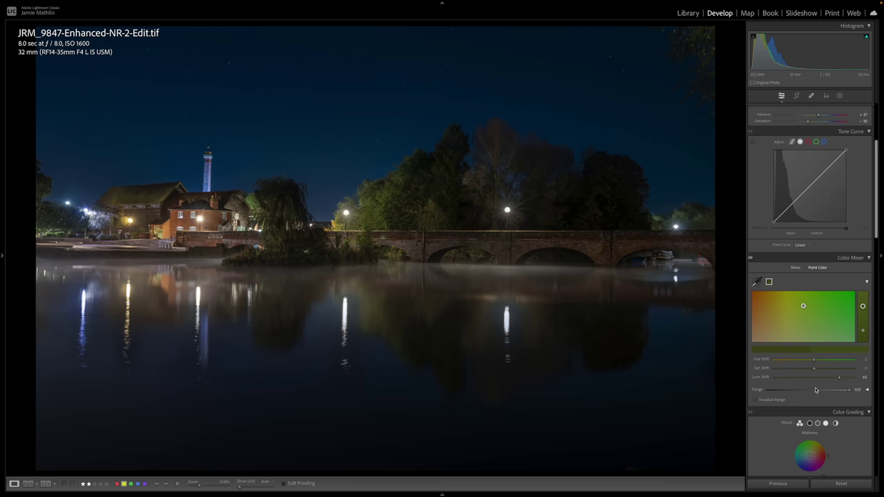
pyautogui.moveTo(850, 391); pyautogui.dragTo(738, 392)
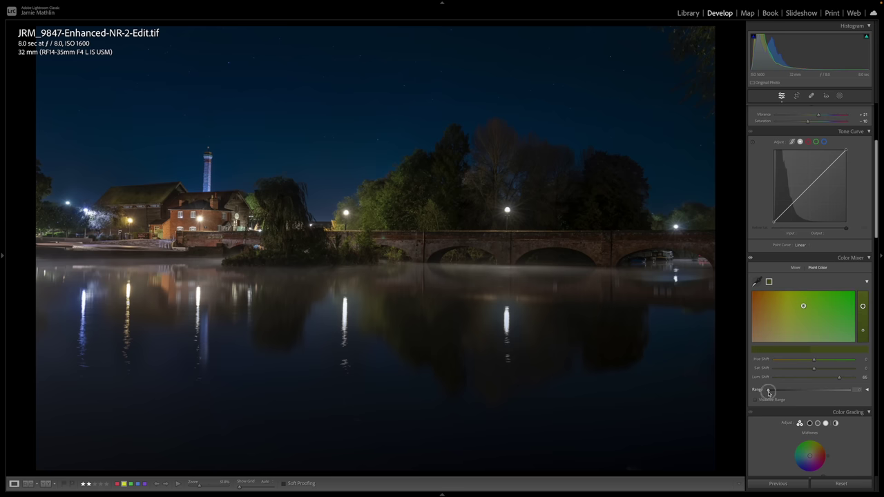
pyautogui.moveTo(767, 391); pyautogui.dragTo(861, 392)
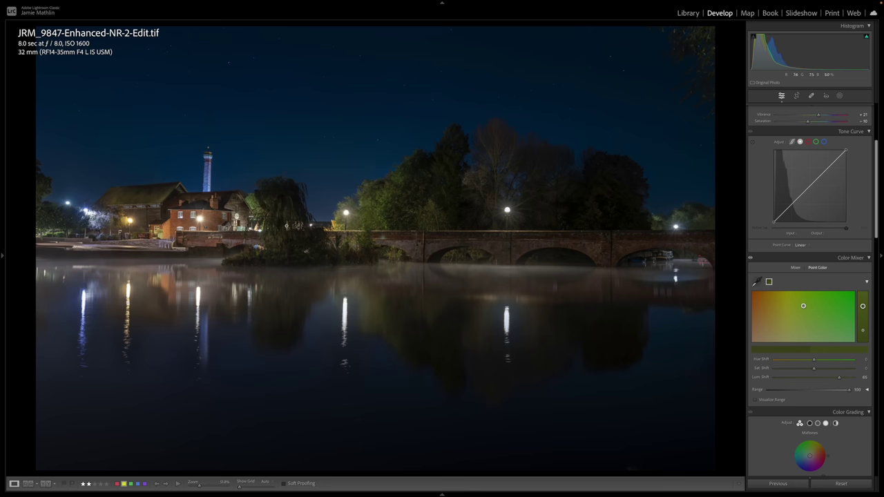
# - Sample a second, lighter point colour from the treeline
pyautogui.click(757, 281)
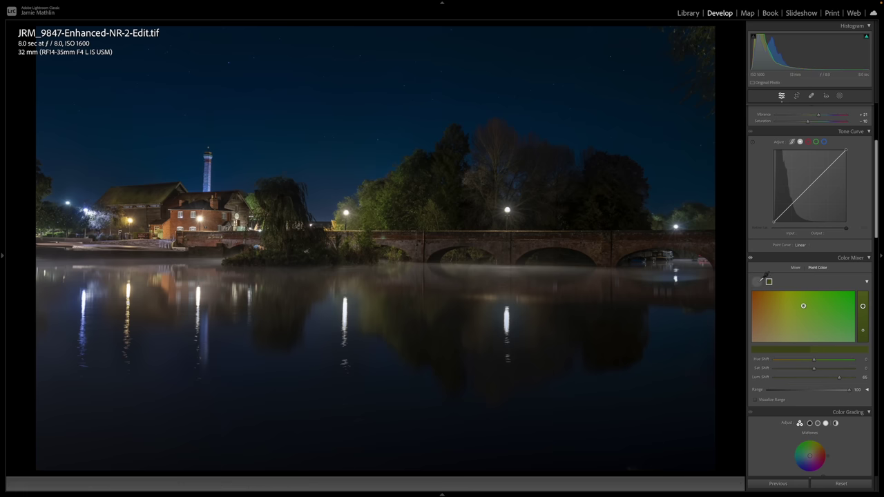
pyautogui.click(526, 161)
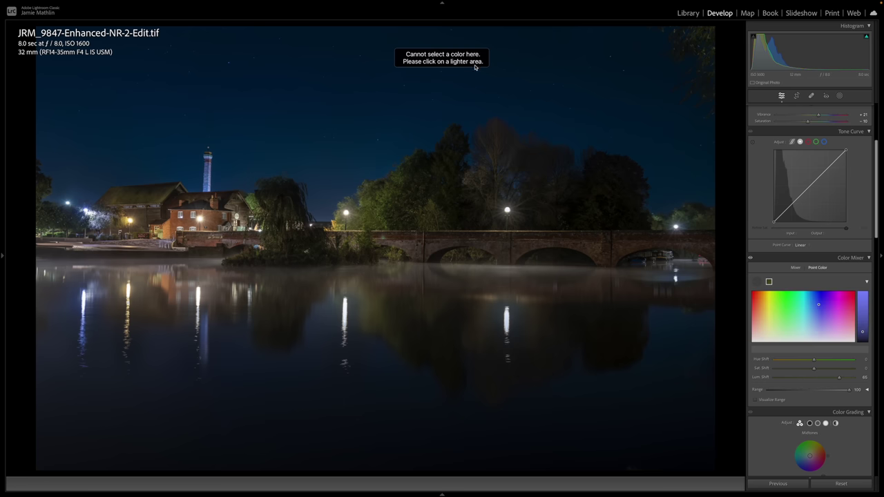
pyautogui.click(528, 157)
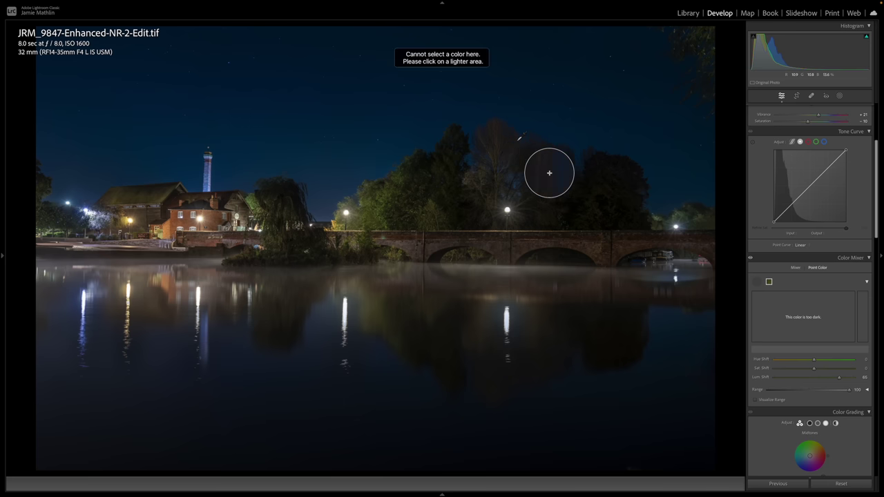
pyautogui.click(528, 178)
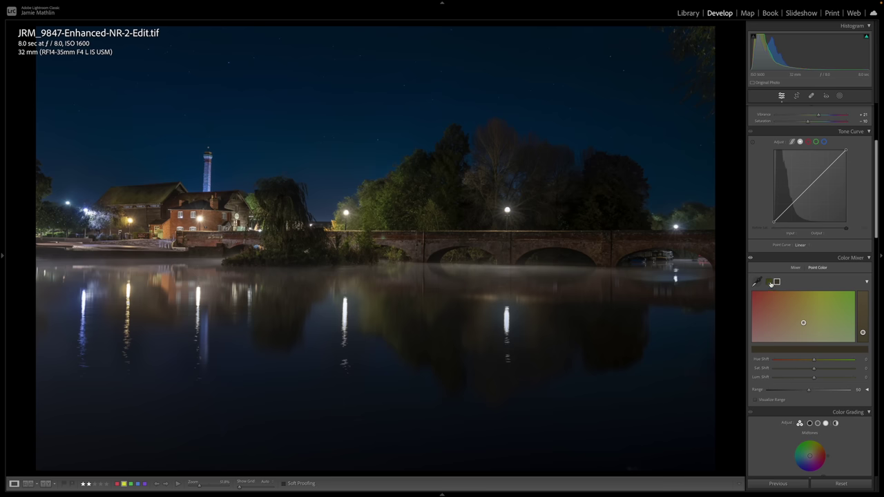
# - Select the new treeline swatch and set its Lum Shift to 7
pyautogui.click(770, 283)
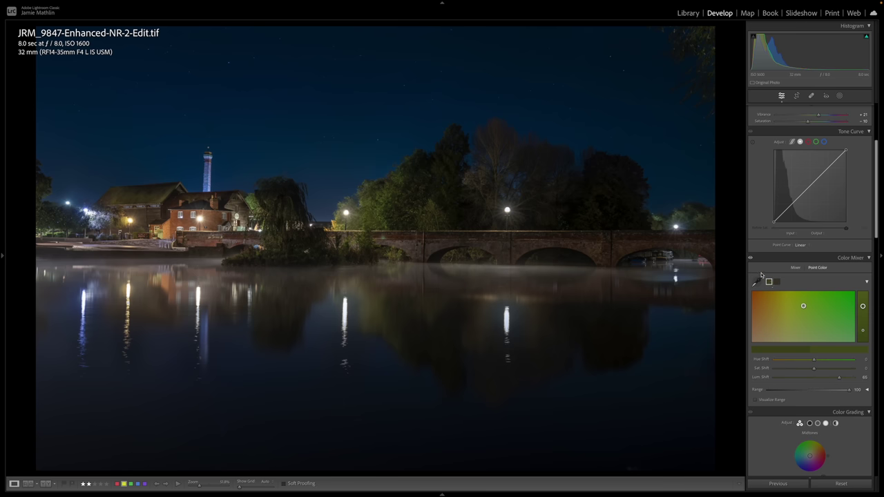
pyautogui.click(776, 281)
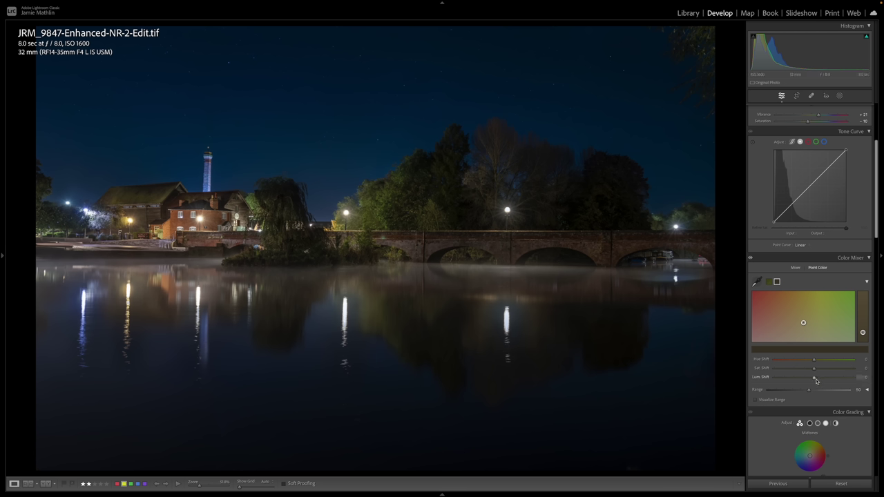
pyautogui.moveTo(814, 377)
pyautogui.mouseDown()
pyautogui.moveTo(828, 381)
pyautogui.moveTo(821, 379)
pyautogui.mouseUp()
pyautogui.moveTo(821, 377); pyautogui.dragTo(840, 378)
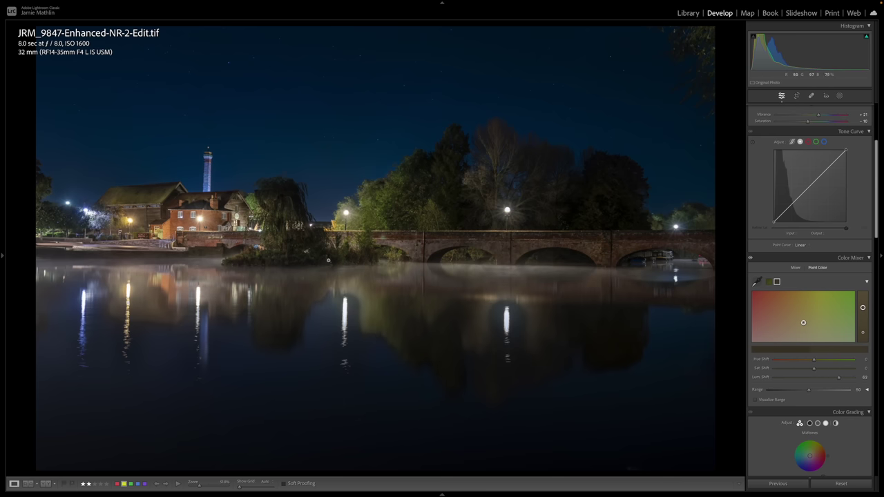
pyautogui.moveTo(839, 379)
pyautogui.mouseDown()
pyautogui.moveTo(813, 378)
pyautogui.moveTo(848, 390)
pyautogui.moveTo(817, 379)
pyautogui.mouseUp()
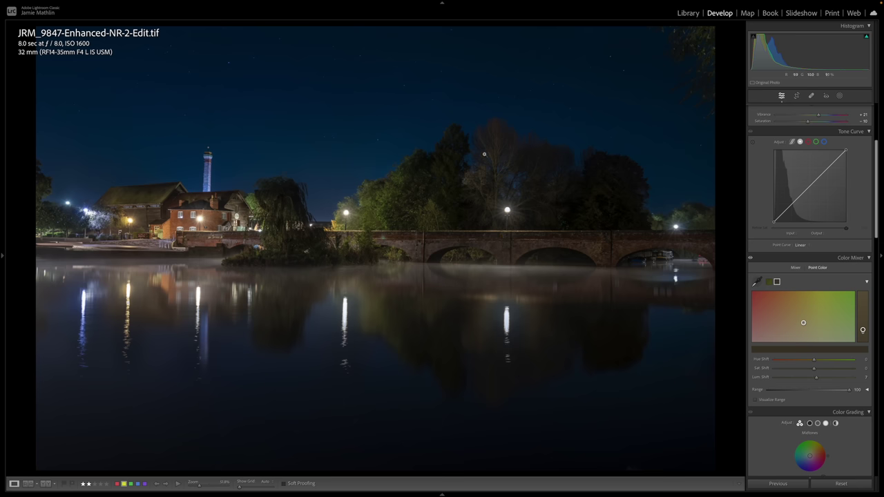
# - Sample the orange-lit building, keep Hue Shift at 0 and slightly boost its Sat Shift
pyautogui.click(757, 281)
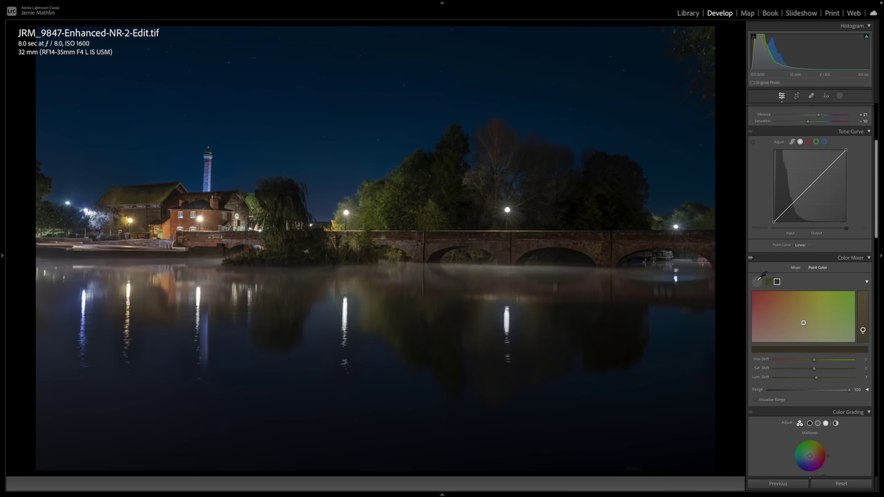
pyautogui.click(216, 257)
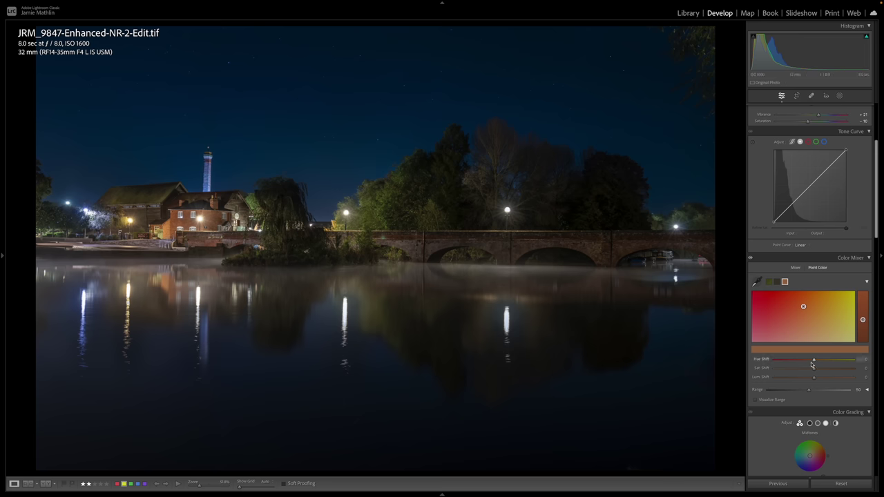
pyautogui.moveTo(812, 360); pyautogui.dragTo(786, 360)
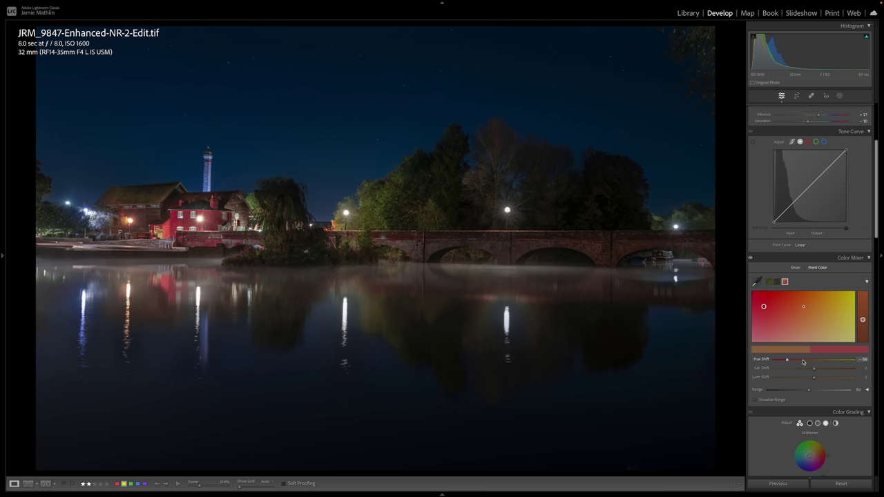
pyautogui.doubleClick(762, 361)
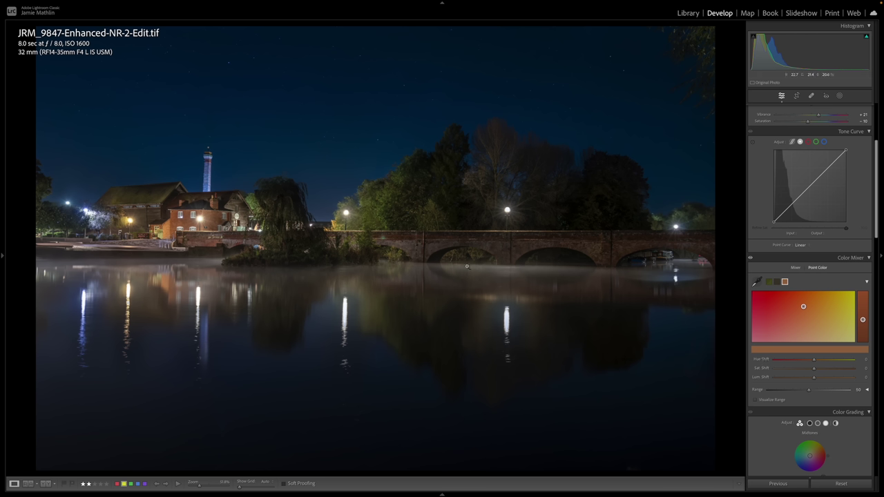
pyautogui.click(819, 371)
pyautogui.moveTo(820, 371); pyautogui.dragTo(811, 379)
pyautogui.moveTo(816, 370); pyautogui.dragTo(815, 370)
# - Sample the deep blue sky and lower its saturation and luminance slightly
pyautogui.click(757, 281)
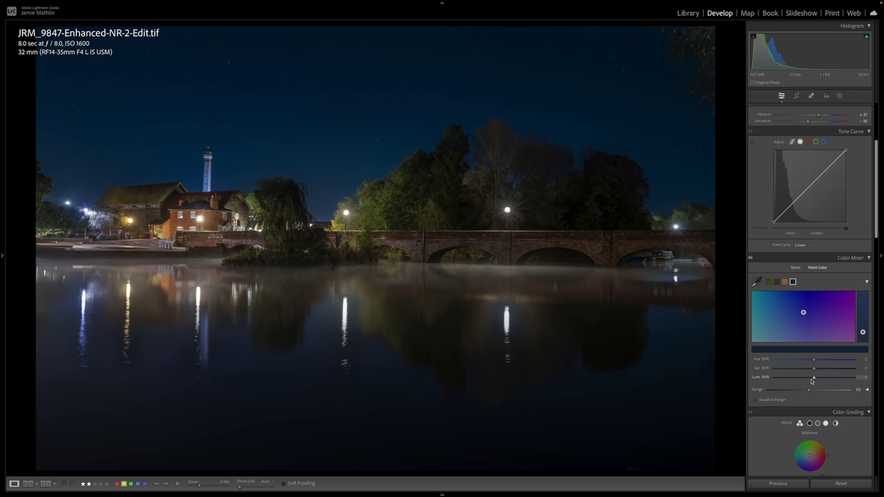
pyautogui.moveTo(810, 372); pyautogui.dragTo(810, 371)
pyautogui.moveTo(814, 378); pyautogui.dragTo(865, 393)
# - Sample the pale blue water reflection and set its Sat Shift to -23
pyautogui.click(757, 282)
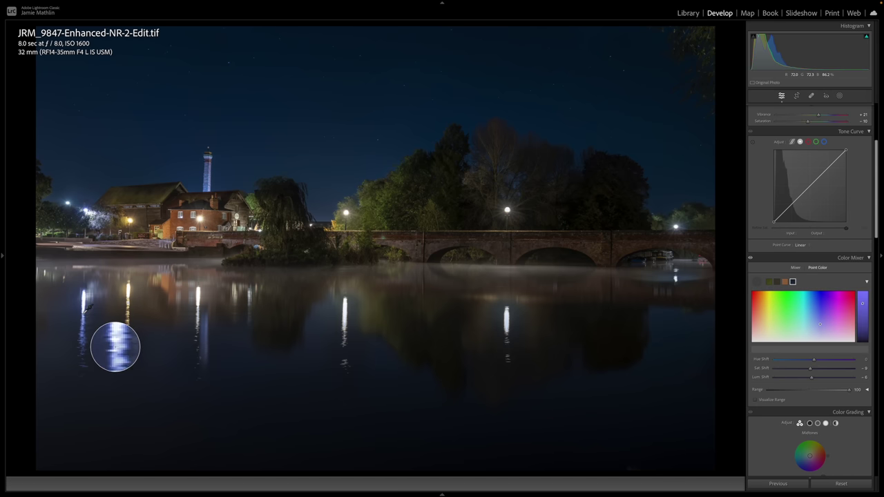
pyautogui.click(84, 312)
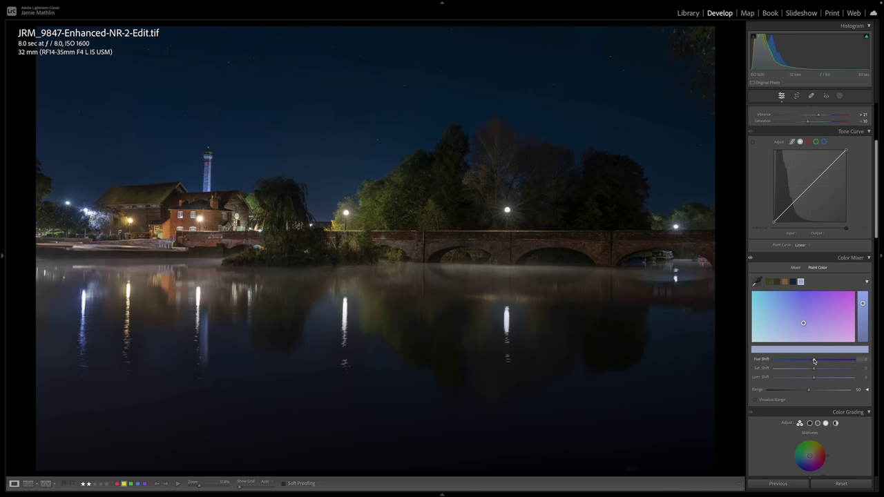
pyautogui.moveTo(814, 360)
pyautogui.mouseDown()
pyautogui.moveTo(833, 361)
pyautogui.moveTo(794, 364)
pyautogui.moveTo(805, 371)
pyautogui.mouseUp()
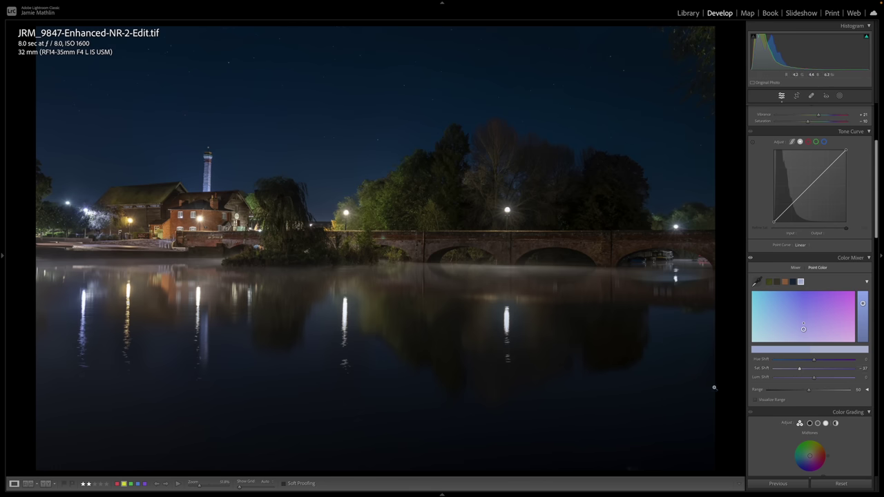
pyautogui.doubleClick(761, 371)
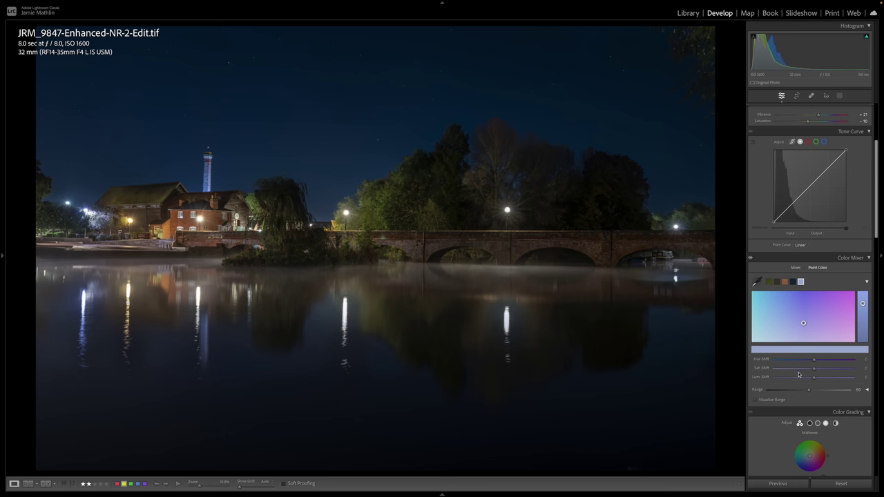
pyautogui.moveTo(800, 373); pyautogui.dragTo(813, 379)
# - Draw a radial gradient ellipse over the mist below the bridge and lift its Exposure slightly
pyautogui.click(840, 96)
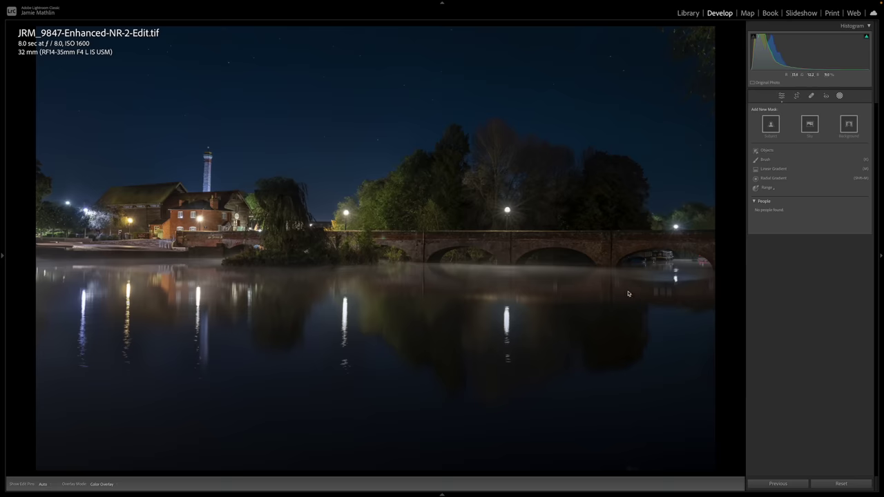
pyautogui.click(771, 178)
pyautogui.moveTo(476, 272); pyautogui.dragTo(705, 300)
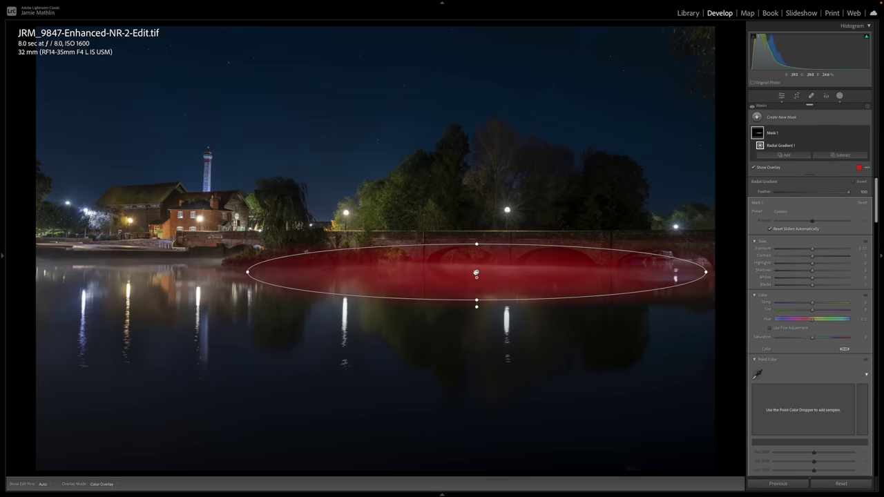
pyautogui.moveTo(476, 273); pyautogui.dragTo(495, 270)
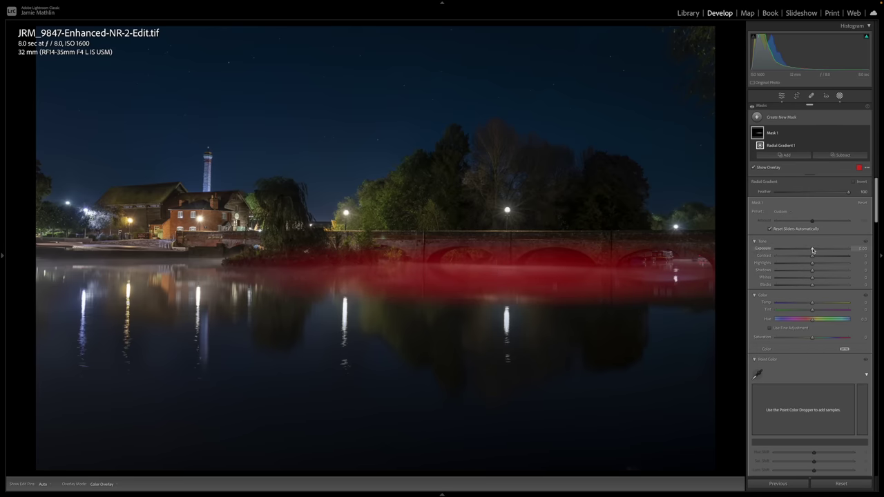
pyautogui.moveTo(812, 250); pyautogui.dragTo(814, 250)
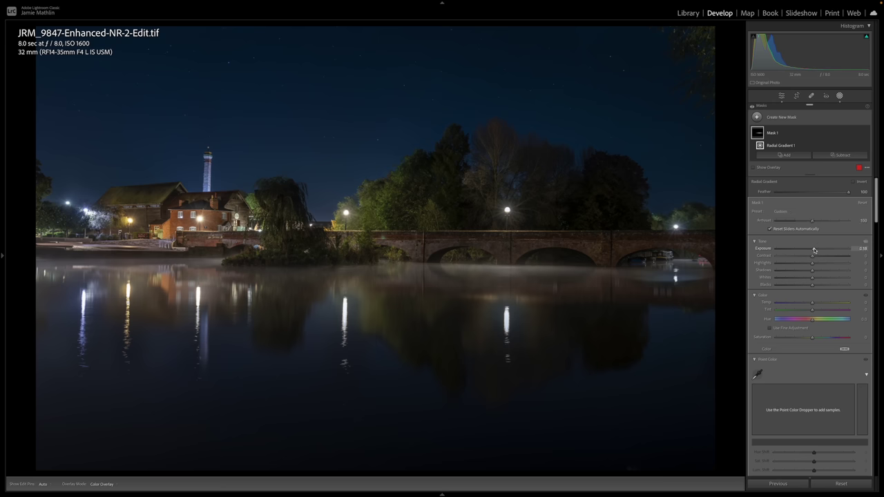
pyautogui.scroll(-5, 819, 279)
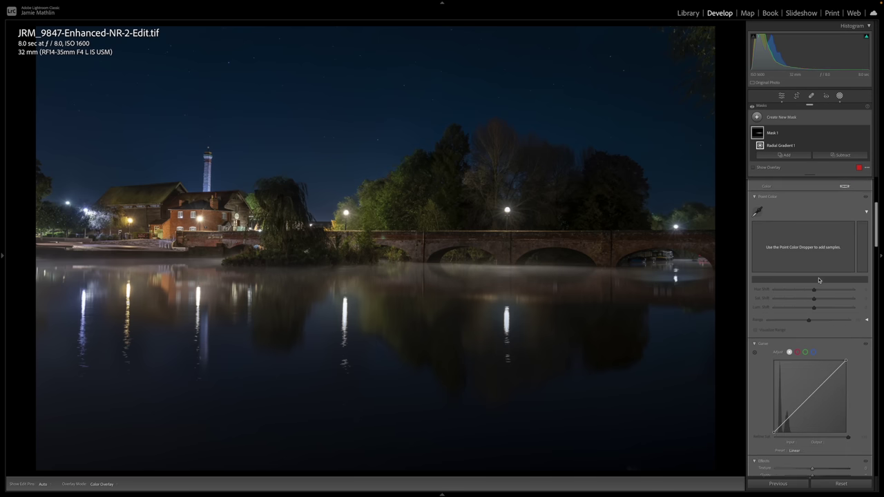
# - Set the radial mask's Dehaze to about -78 and tilt the ellipse slightly clockwise
pyautogui.scroll(-5, 819, 280)
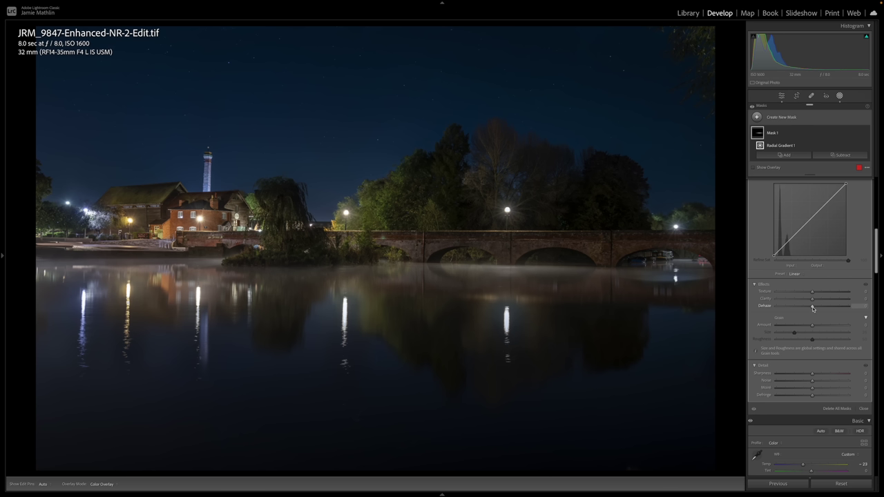
pyautogui.click(804, 308)
pyautogui.click(792, 308)
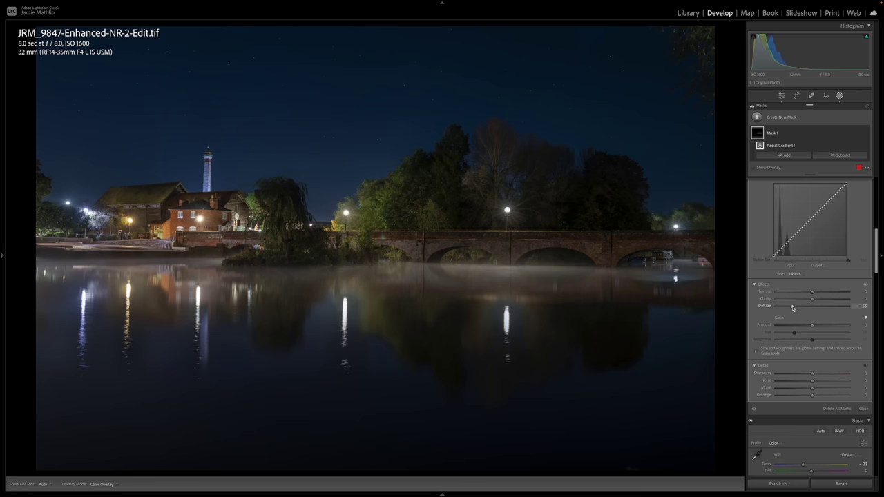
pyautogui.click(784, 308)
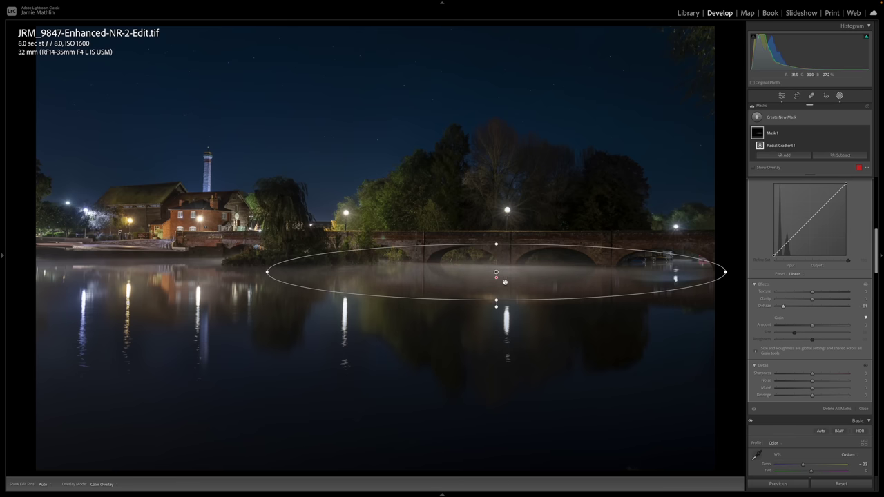
pyautogui.moveTo(782, 308); pyautogui.dragTo(770, 308)
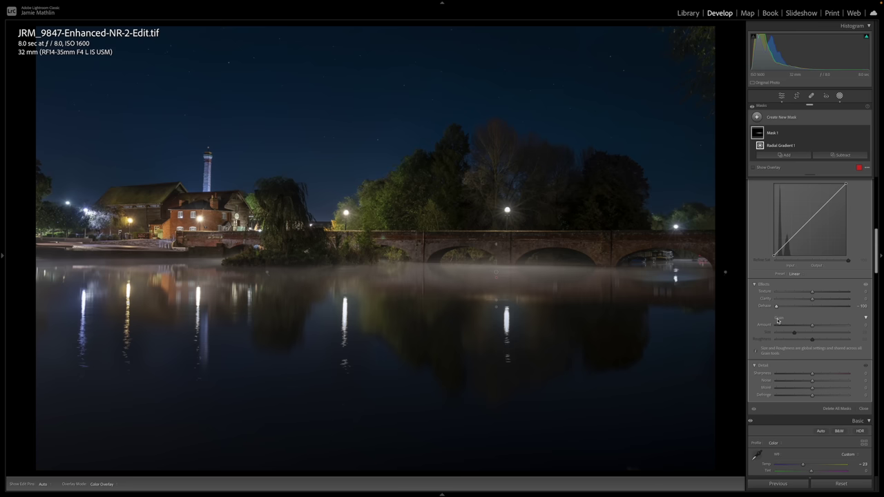
pyautogui.click(785, 306)
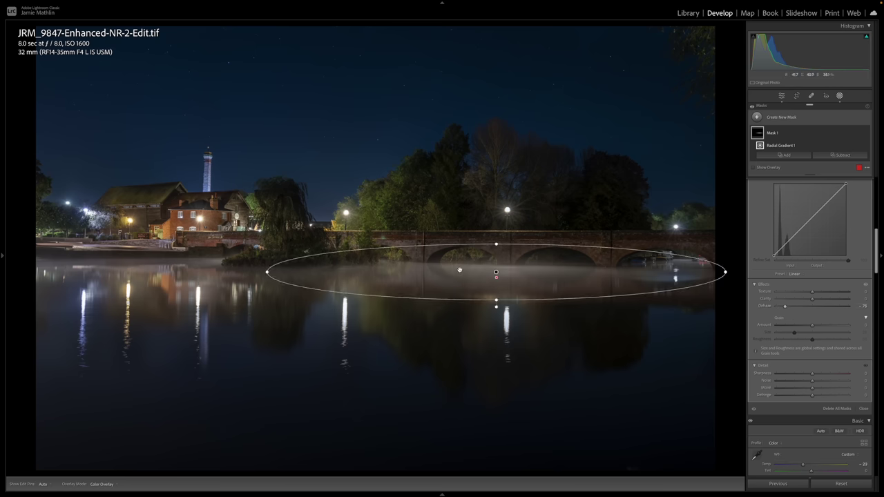
pyautogui.moveTo(495, 273)
pyautogui.moveTo(730, 270); pyautogui.dragTo(730, 275)
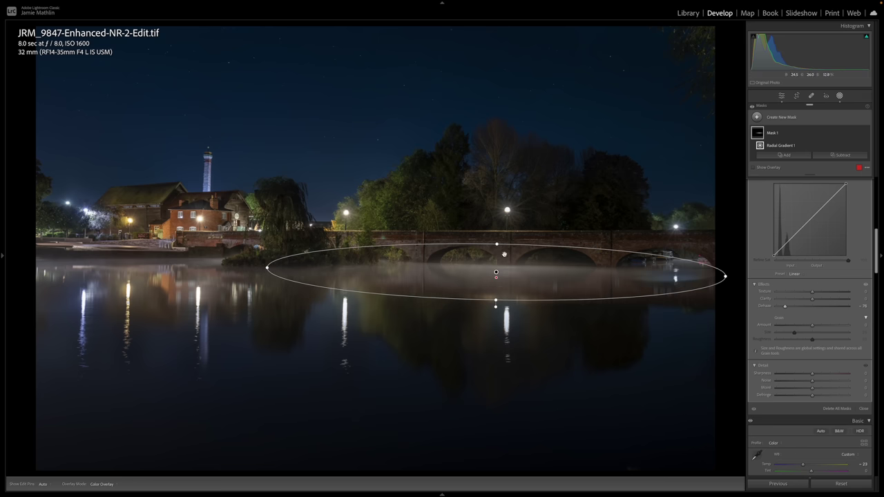
# - Add a brush component to Mask 1 with fully soft feather and flow about 40
pyautogui.click(784, 155)
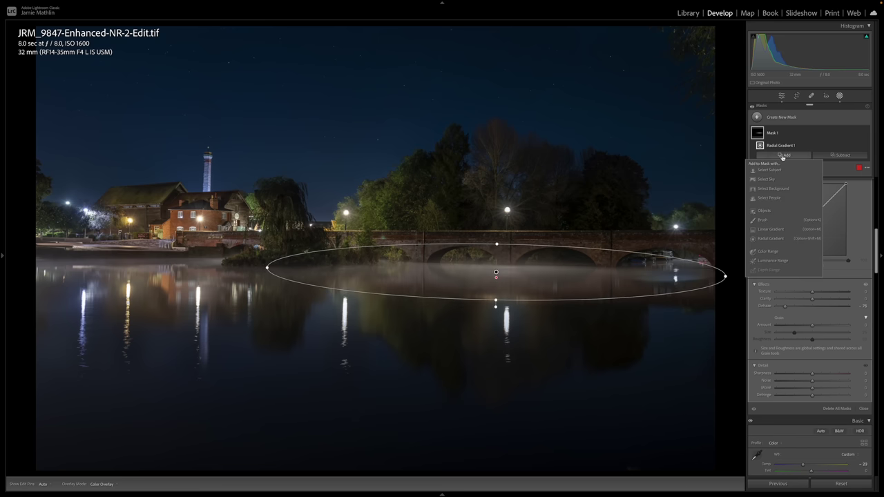
pyautogui.click(762, 219)
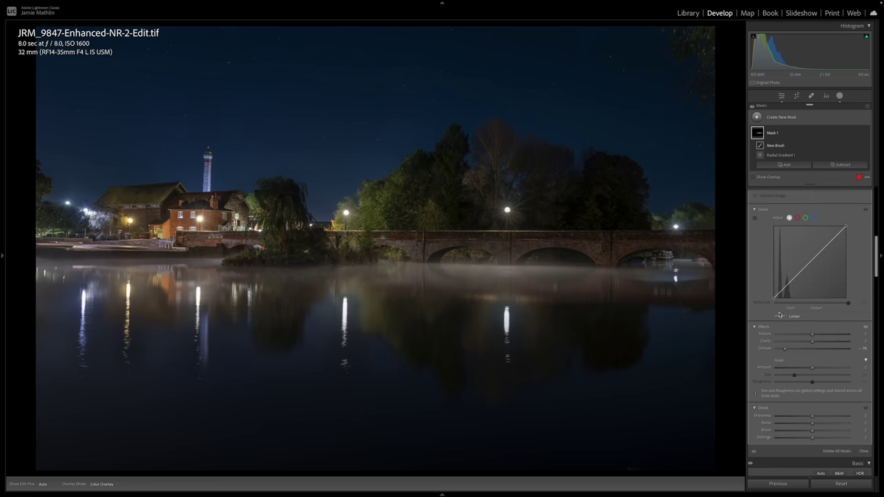
pyautogui.scroll(10, 798, 330)
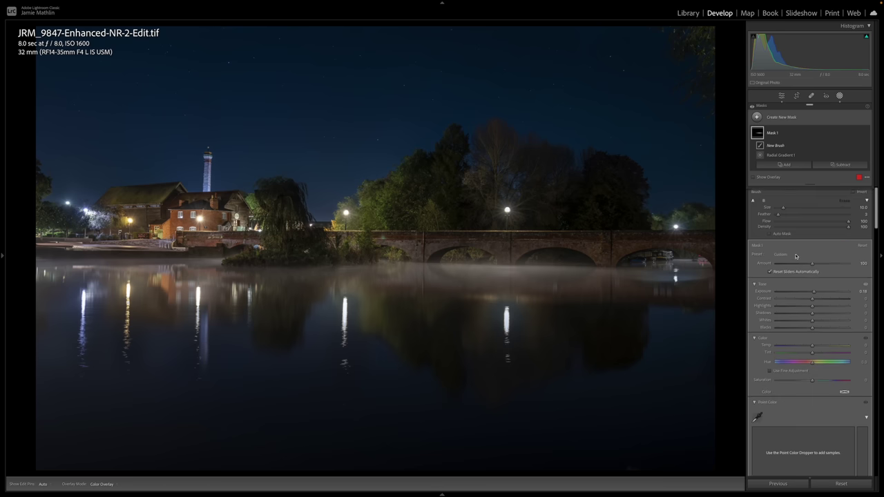
pyautogui.moveTo(779, 214); pyautogui.dragTo(877, 236)
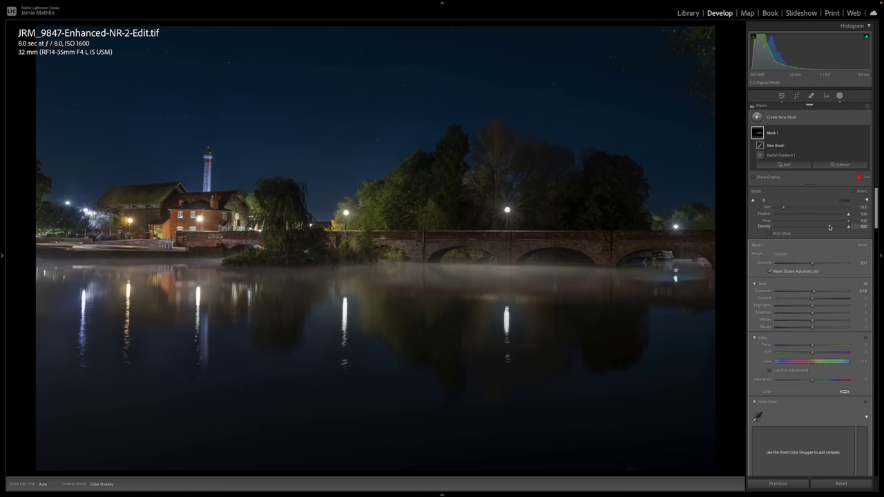
pyautogui.moveTo(803, 223); pyautogui.dragTo(804, 222)
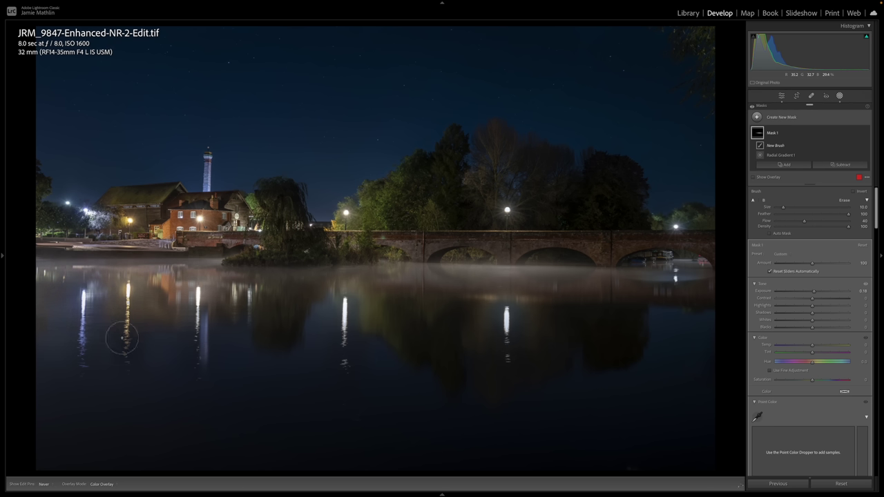
# - Erase the mask's effect over the streetlight reflection in the river
pyautogui.click(178, 344)
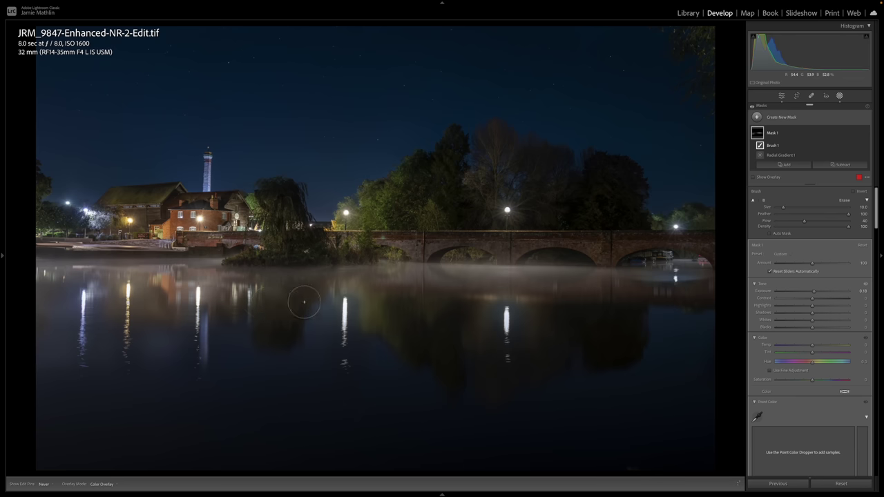
pyautogui.press('h')
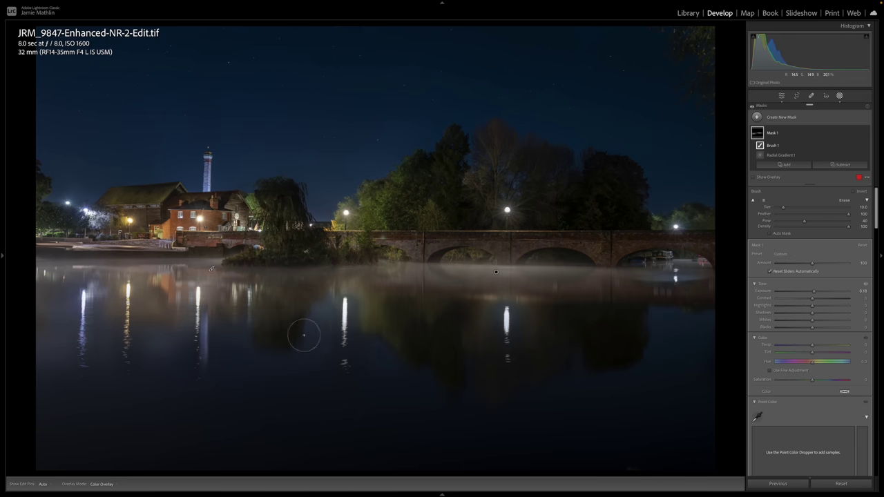
pyautogui.scroll(4, 276, 302)
pyautogui.press('h')
pyautogui.press('h')
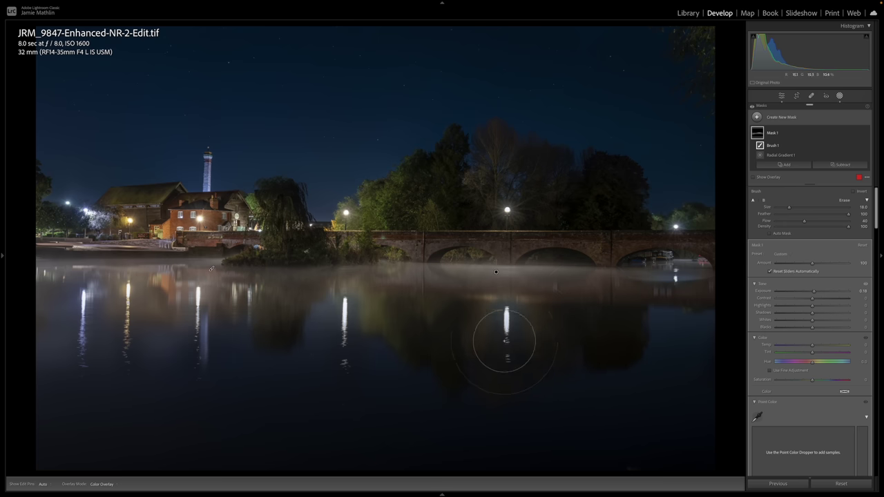
pyautogui.press('alt')
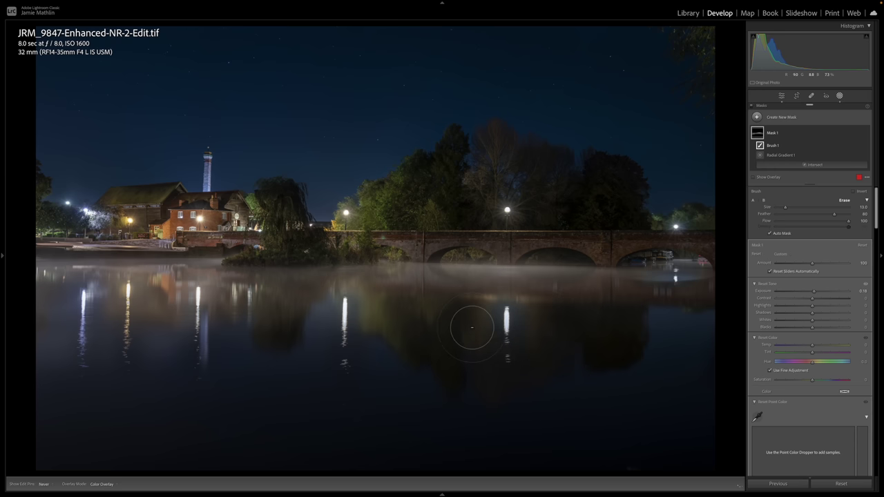
pyautogui.press('h')
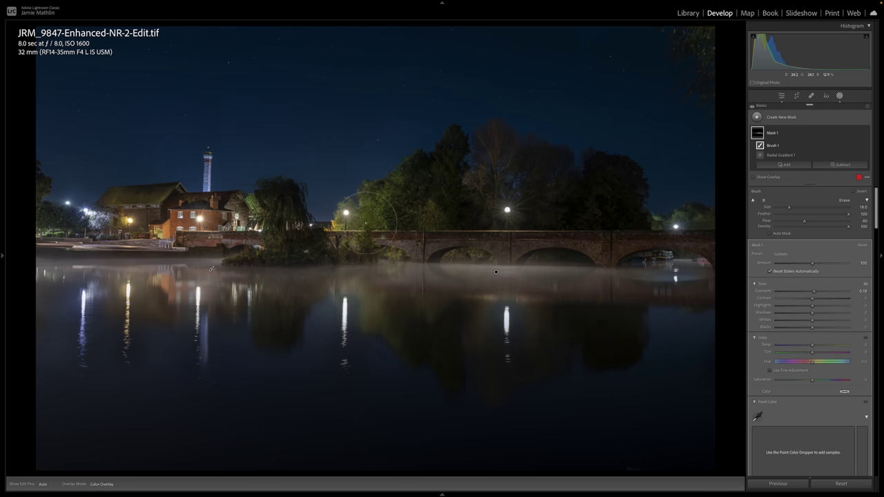
# - Draw a radial gradient mask over the trees behind the bridge, enlarged and shifted right
pyautogui.click(766, 119)
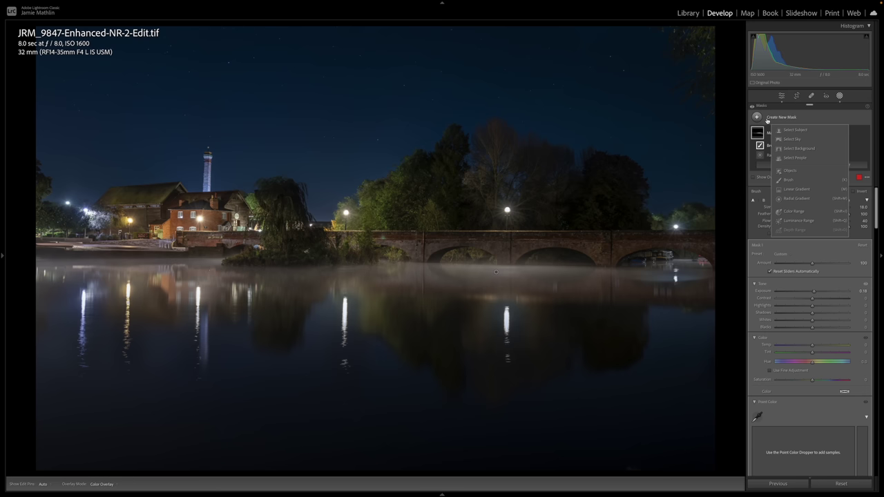
pyautogui.click(795, 198)
pyautogui.moveTo(483, 188); pyautogui.dragTo(667, 249)
pyautogui.moveTo(484, 190); pyautogui.dragTo(529, 195)
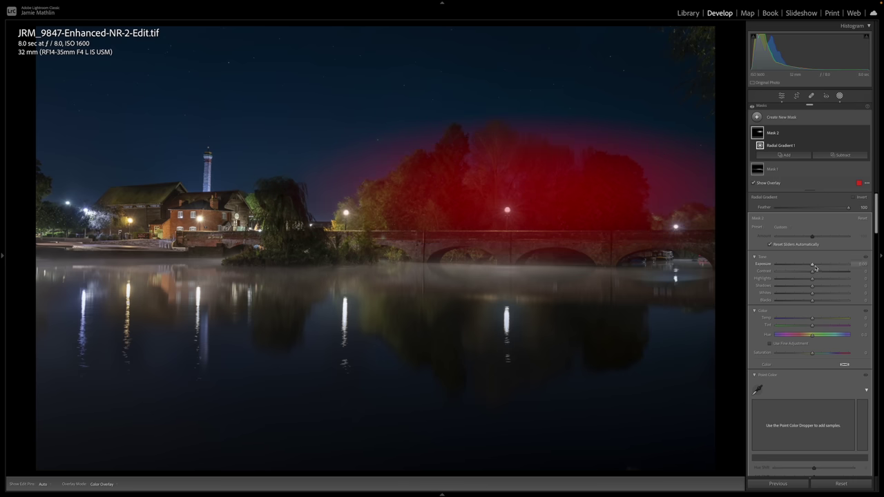
# - Brighten the masked trees to Exposure +0.82, lower their Highlights, and warm Temp to +17
pyautogui.moveTo(812, 266); pyautogui.dragTo(819, 265)
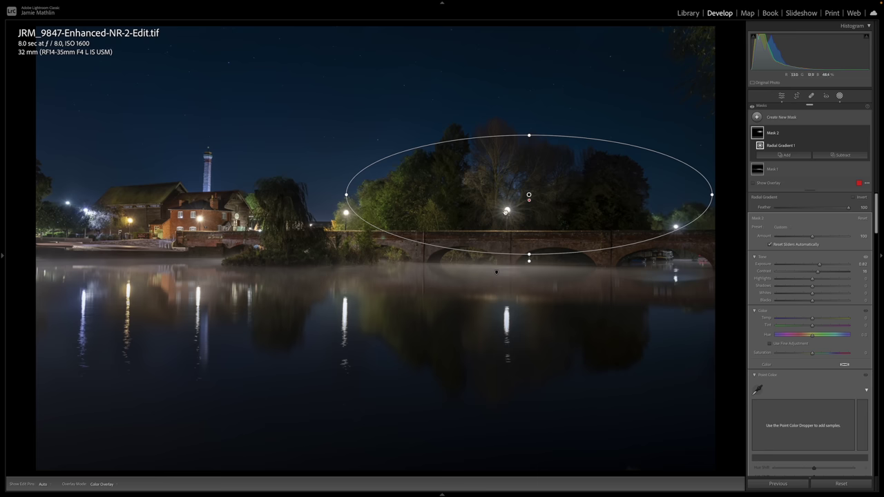
pyautogui.moveTo(802, 280); pyautogui.dragTo(799, 280)
pyautogui.click(820, 321)
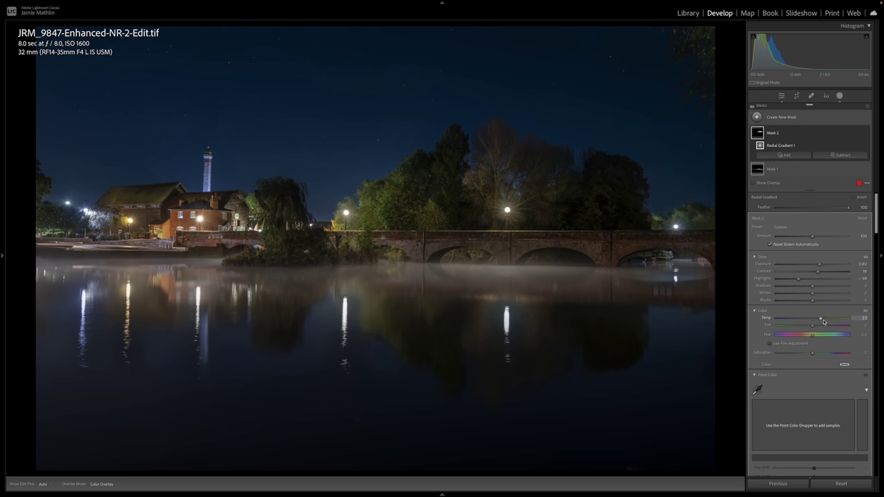
pyautogui.click(821, 320)
pyautogui.click(821, 319)
# - Subtract a Select Sky selection from the tree mask
pyautogui.moveTo(528, 194)
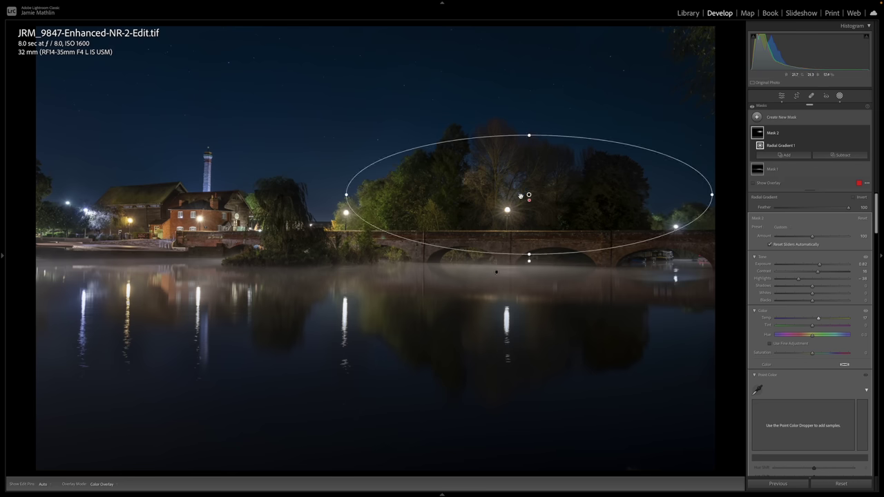
pyautogui.click(826, 157)
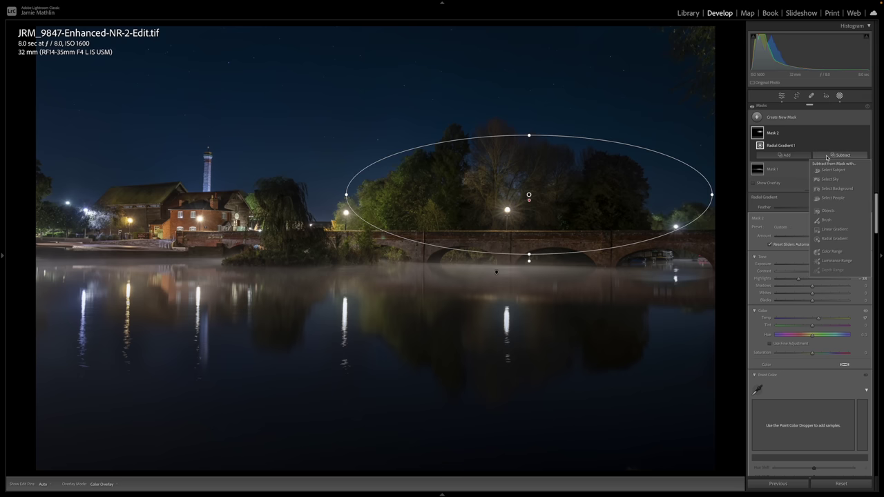
pyautogui.click(826, 179)
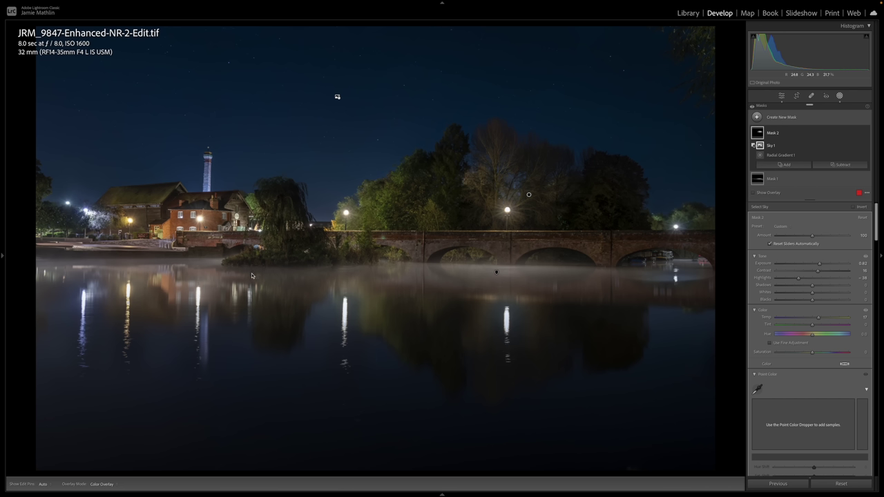
# - Fit a rotated radial gradient to the willow, set to Exposure +0.43, Contrast +21, Saturation +17
pyautogui.click(781, 118)
pyautogui.click(794, 199)
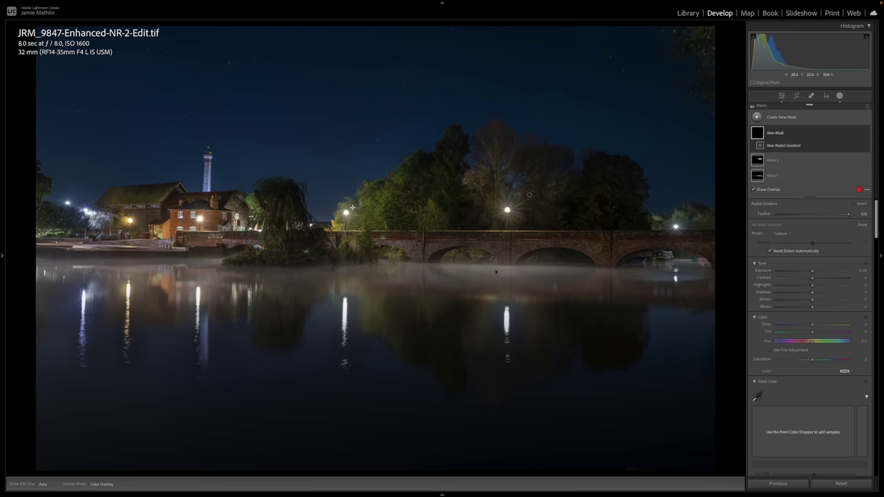
pyautogui.moveTo(263, 214); pyautogui.dragTo(283, 258)
pyautogui.moveTo(268, 221); pyautogui.dragTo(259, 226)
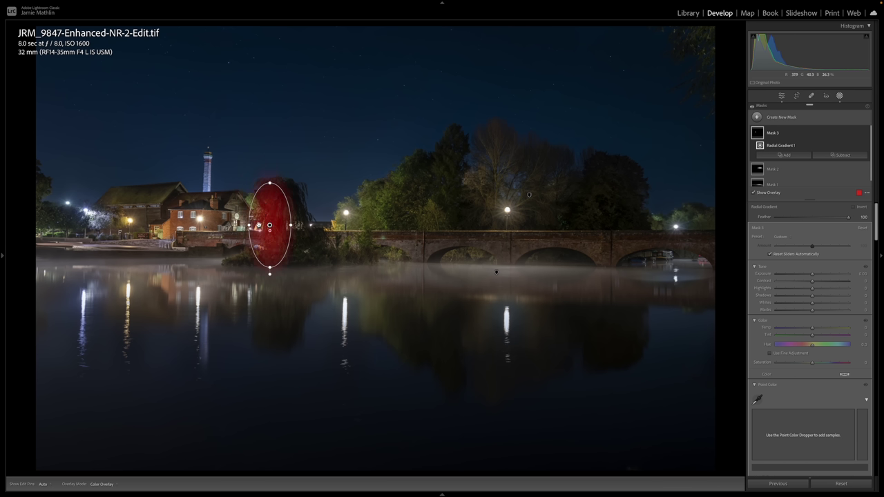
pyautogui.moveTo(269, 176); pyautogui.dragTo(257, 177)
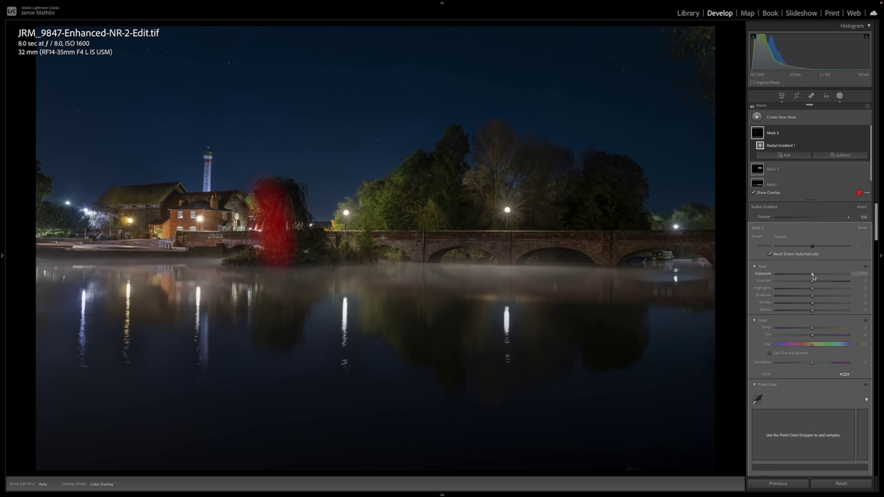
pyautogui.moveTo(812, 276); pyautogui.dragTo(819, 282)
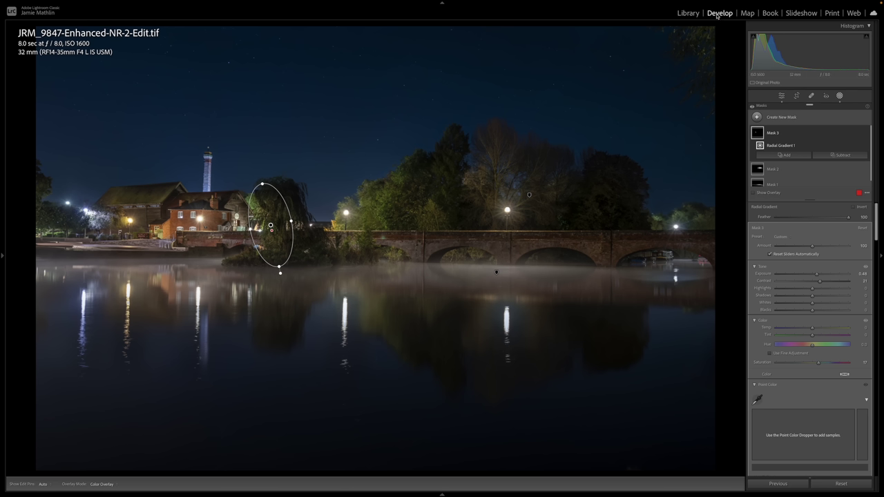
# - Use spot removal strokes to paint out the specks in the top-right sky and along the top edge
pyautogui.click(812, 97)
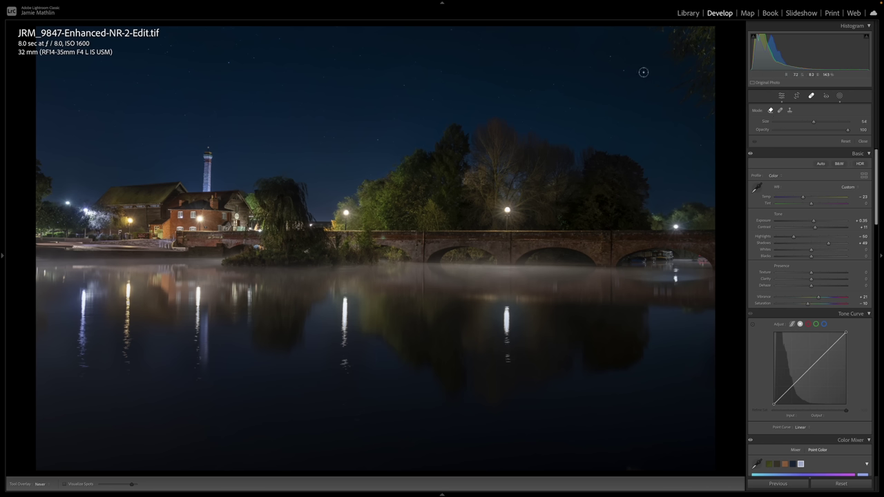
pyautogui.moveTo(654, 34)
pyautogui.mouseDown()
pyautogui.moveTo(716, 31)
pyautogui.moveTo(715, 117)
pyautogui.moveTo(704, 93)
pyautogui.moveTo(685, 103)
pyautogui.moveTo(673, 94)
pyautogui.moveTo(698, 74)
pyautogui.moveTo(664, 47)
pyautogui.moveTo(708, 61)
pyautogui.mouseUp()
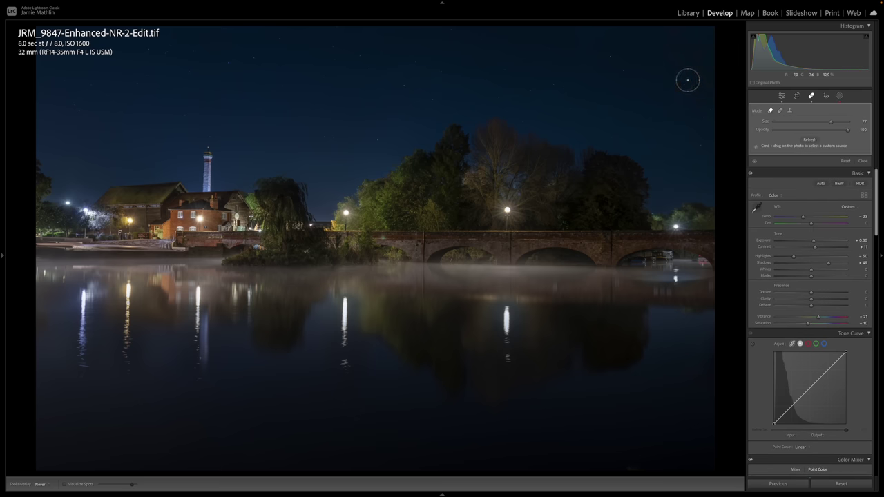
pyautogui.moveTo(689, 91)
pyautogui.mouseDown()
pyautogui.moveTo(702, 108)
pyautogui.moveTo(710, 78)
pyautogui.mouseUp()
pyautogui.moveTo(687, 83)
pyautogui.mouseDown()
pyautogui.moveTo(716, 69)
pyautogui.moveTo(681, 91)
pyautogui.moveTo(718, 108)
pyautogui.mouseUp()
pyautogui.moveTo(647, 30)
pyautogui.mouseDown()
pyautogui.moveTo(690, 31)
pyautogui.moveTo(704, 63)
pyautogui.moveTo(711, 39)
pyautogui.moveTo(672, 56)
pyautogui.moveTo(695, 80)
pyautogui.moveTo(688, 63)
pyautogui.moveTo(720, 49)
pyautogui.mouseUp()
pyautogui.moveTo(695, 100)
pyautogui.mouseDown()
pyautogui.moveTo(708, 104)
pyautogui.moveTo(705, 84)
pyautogui.mouseUp()
# - Create a new brush mask with Clarity +40 and Texture +4
pyautogui.click(840, 96)
pyautogui.click(788, 118)
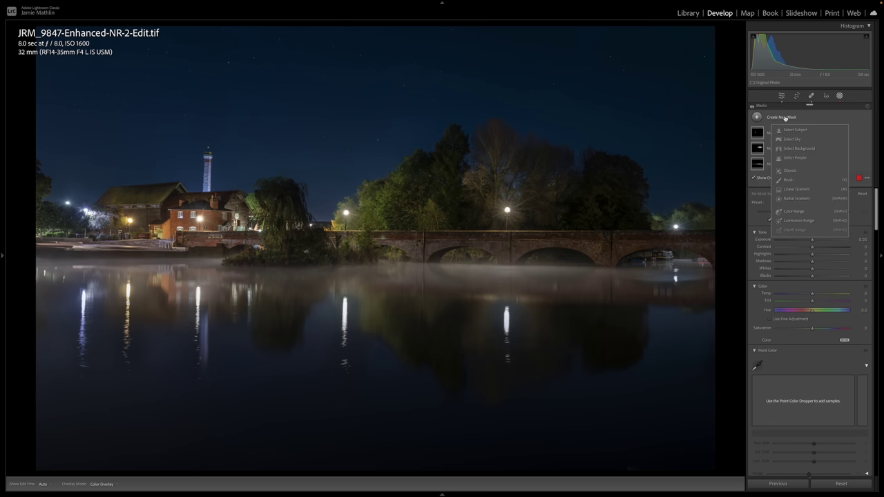
pyautogui.click(789, 181)
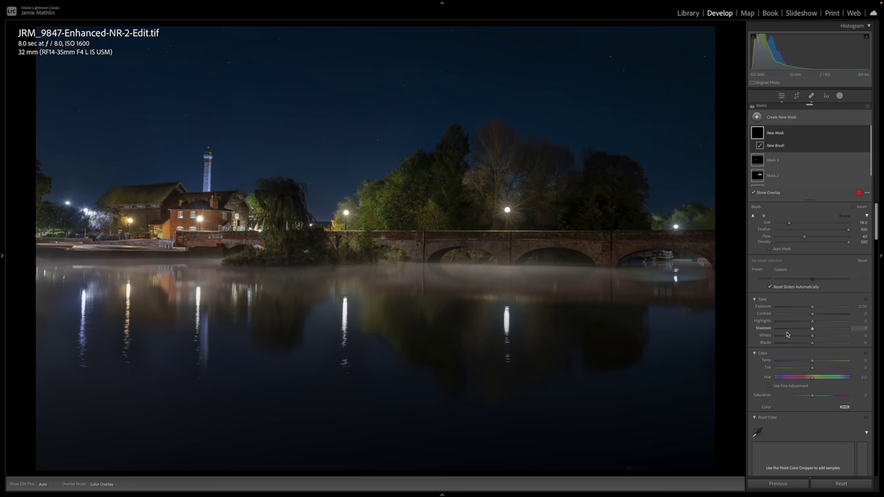
pyautogui.scroll(-5, 783, 407)
pyautogui.scroll(-4, 781, 407)
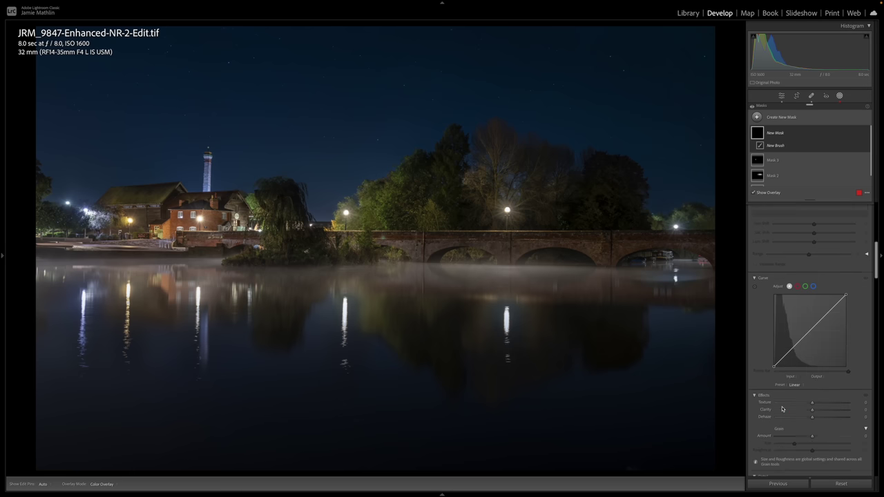
pyautogui.click(824, 364)
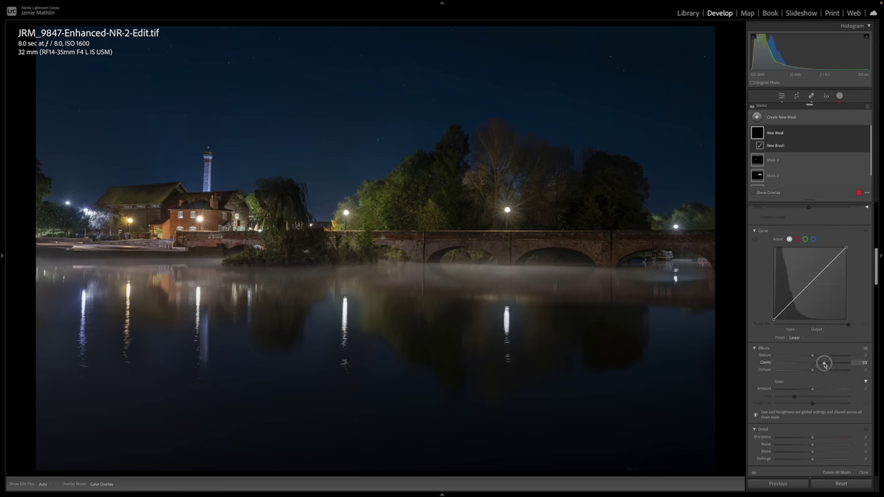
pyautogui.moveTo(824, 364); pyautogui.dragTo(826, 364)
pyautogui.click(811, 357)
# - With the mask pins hidden, paint the brush mask over the bridge
pyautogui.press('h')
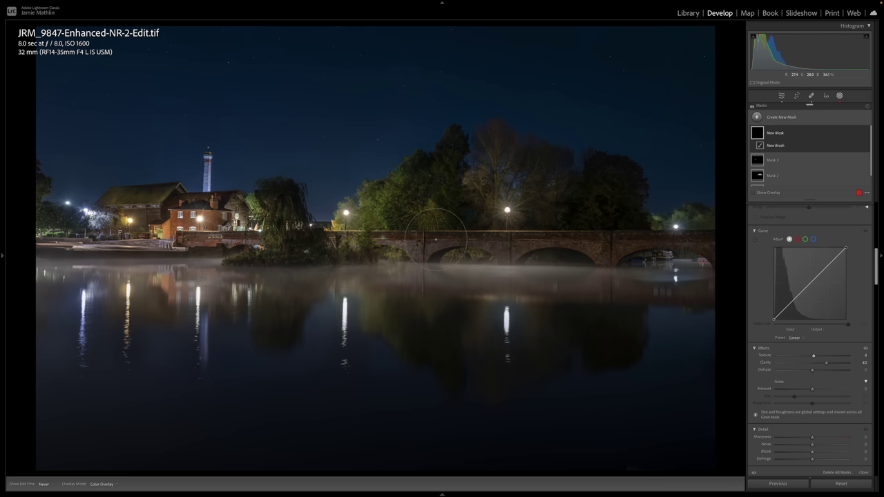
pyautogui.moveTo(436, 230); pyautogui.dragTo(667, 276)
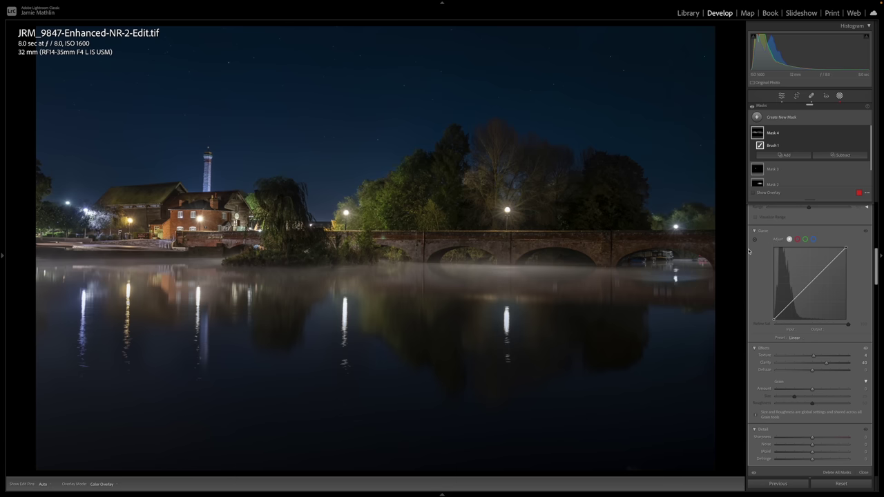
pyautogui.press('h')
pyautogui.press('h')
pyautogui.scroll(-2, 824, 332)
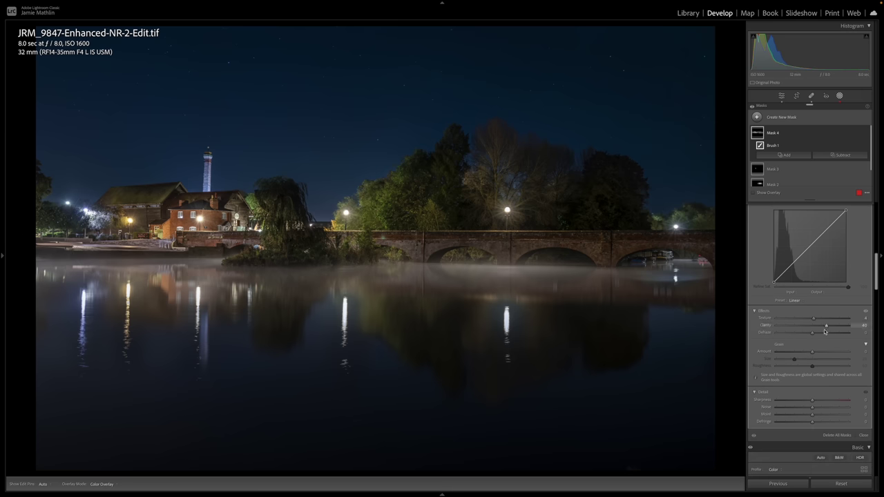
pyautogui.moveTo(757, 133)
# - Ease the brush mask's Sharpness to +23 and apply a 16 x 9 crop
pyautogui.click(820, 401)
pyautogui.click(798, 96)
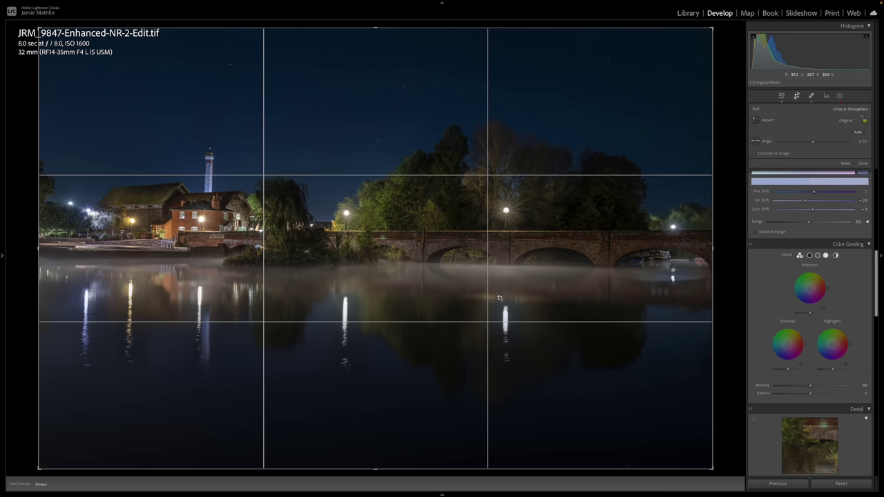
pyautogui.click(848, 121)
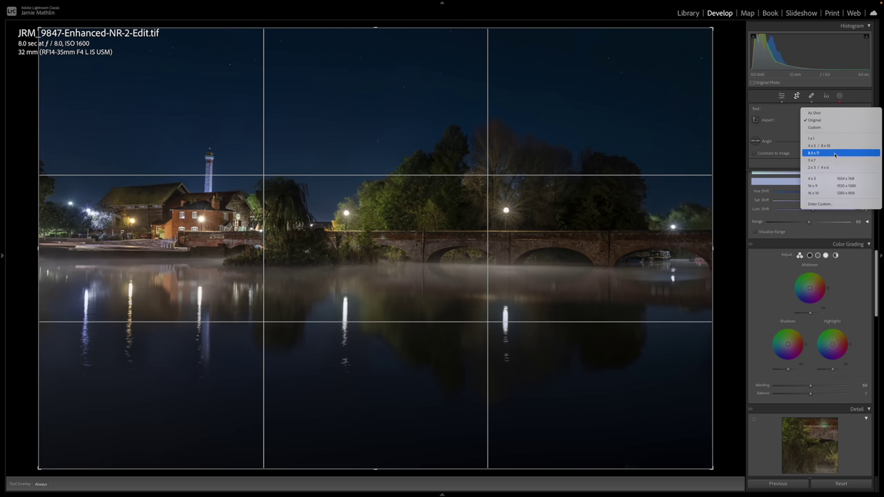
pyautogui.click(796, 105)
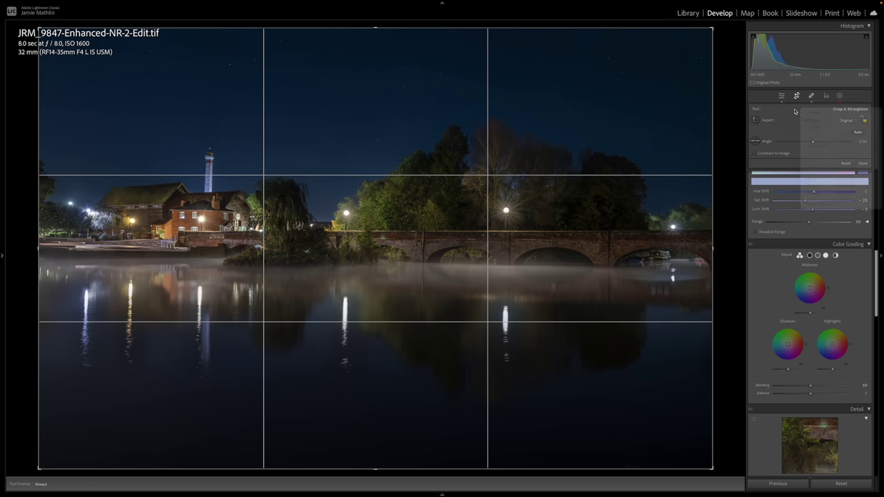
pyautogui.click(844, 119)
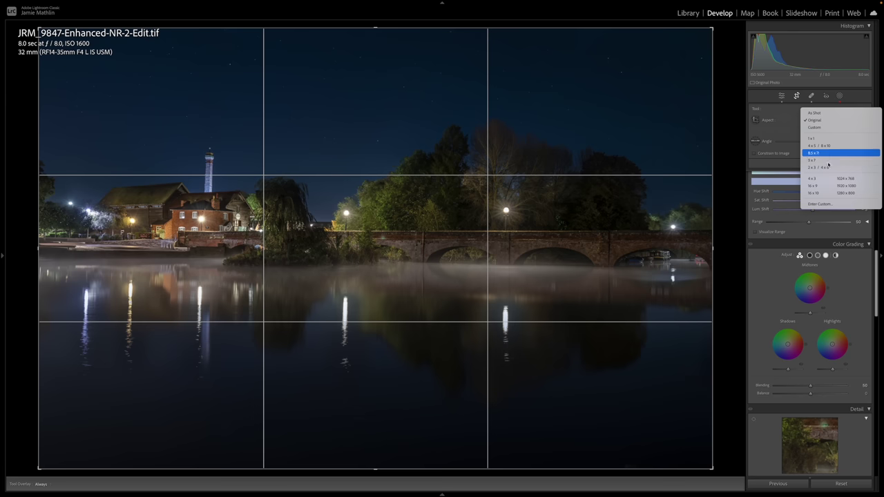
pyautogui.click(820, 186)
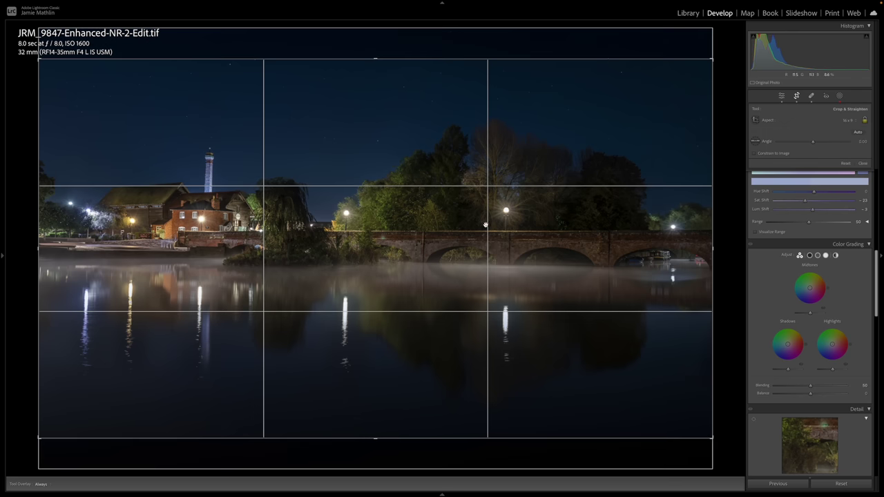
pyautogui.press('Return')
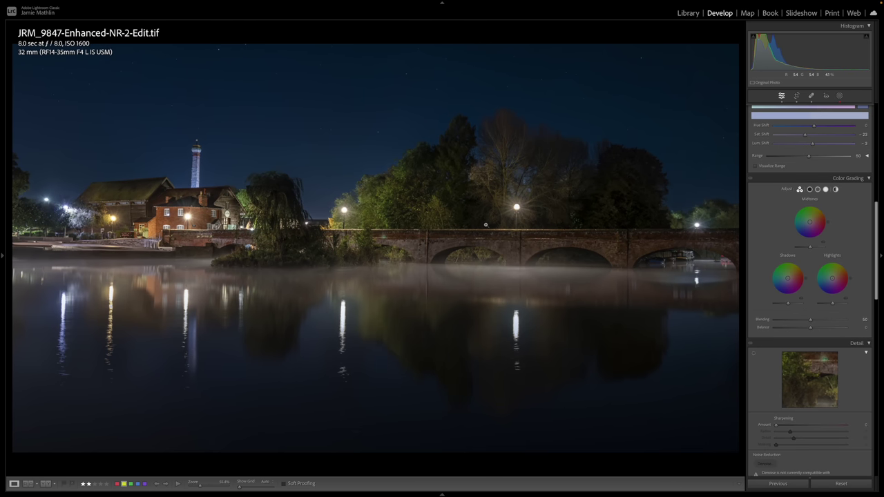
# - Nudge the photo slightly within the 16 x 9 crop and commit it
pyautogui.click(797, 97)
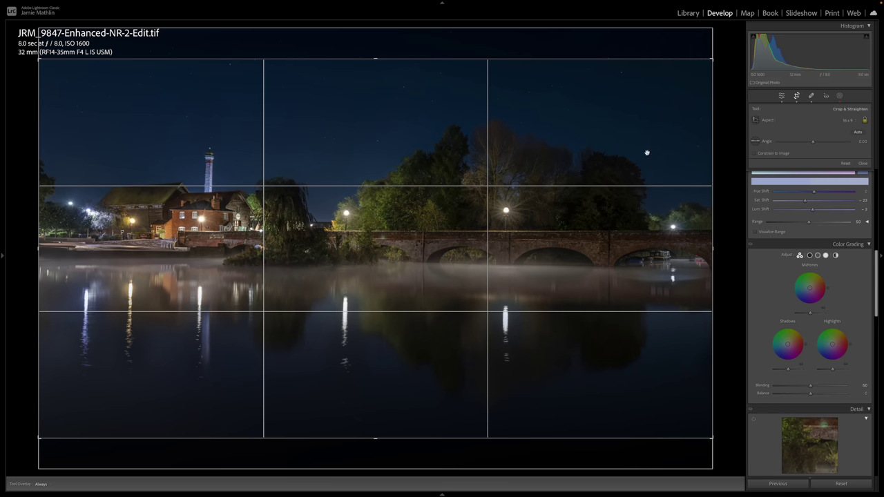
pyautogui.moveTo(382, 246); pyautogui.dragTo(382, 248)
pyautogui.doubleClick(382, 248)
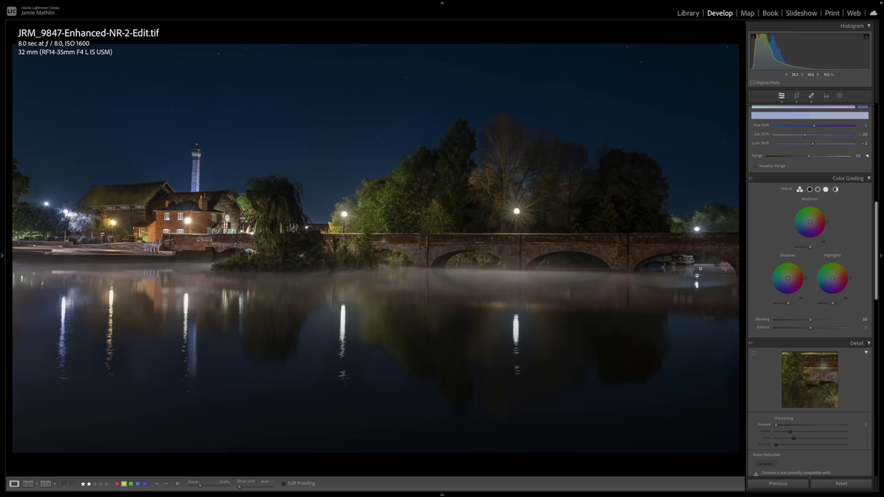
# - Set the post-crop vignette to Feather 100 and Amount about -22
pyautogui.scroll(-10, 827, 238)
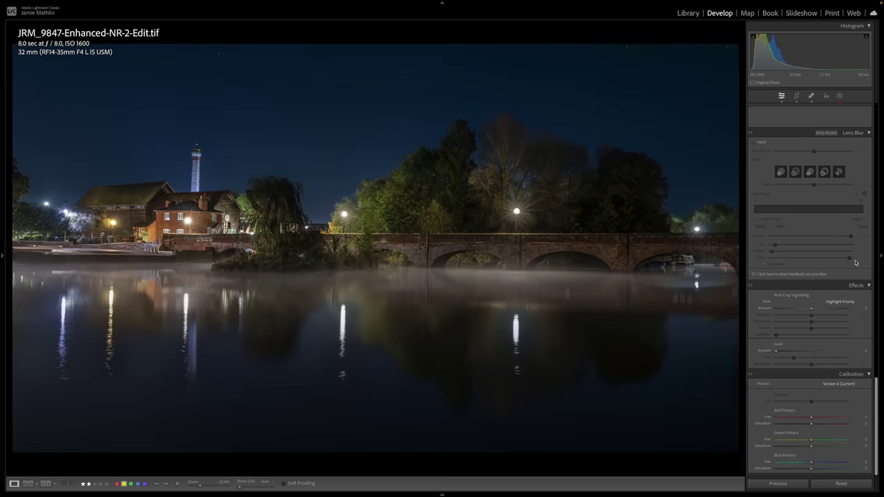
pyautogui.click(800, 311)
pyautogui.moveTo(800, 311); pyautogui.dragTo(801, 311)
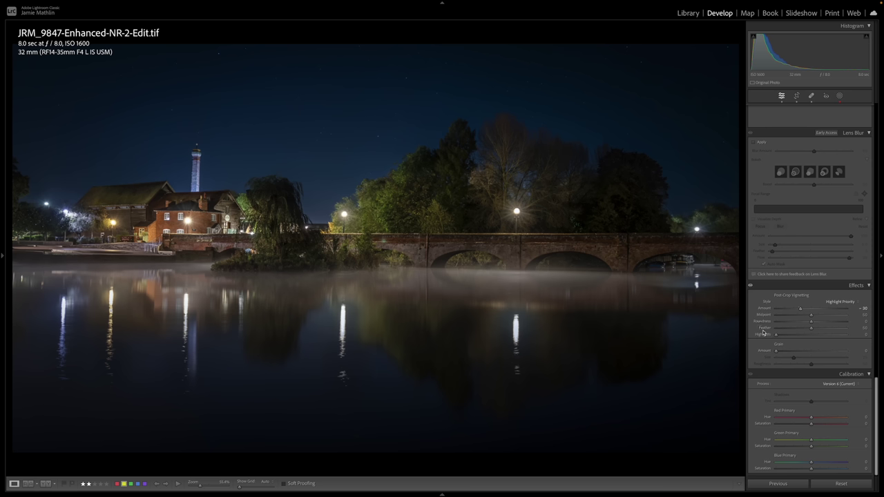
pyautogui.moveTo(811, 330); pyautogui.dragTo(882, 332)
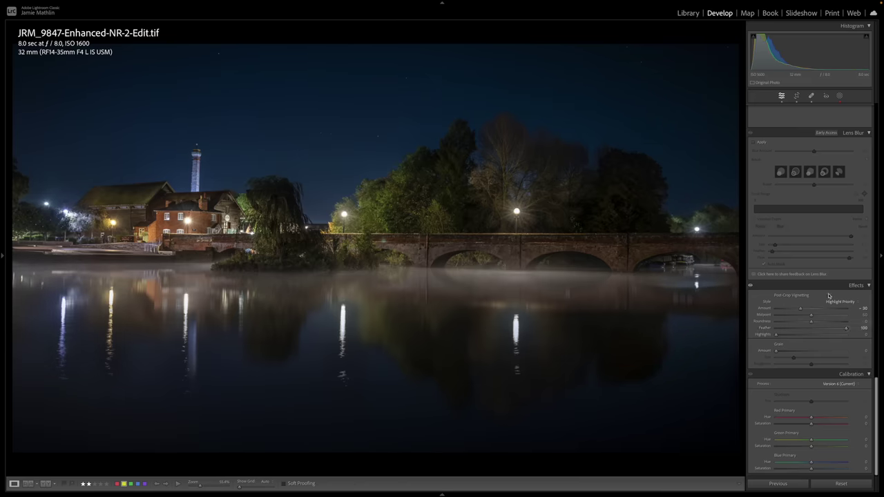
pyautogui.click(801, 310)
pyautogui.moveTo(801, 311); pyautogui.dragTo(805, 311)
# - Lay a linear gradient from the top edge to just above the buildings at Exposure -0.31
pyautogui.click(840, 97)
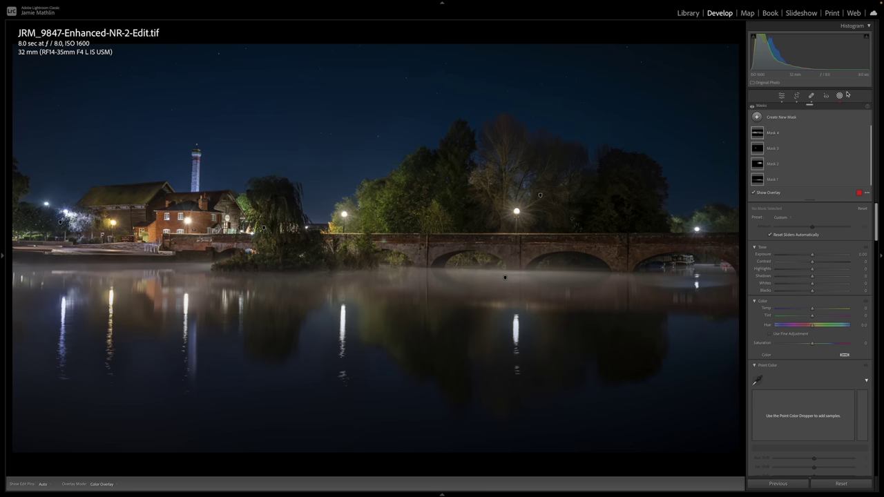
pyautogui.click(766, 119)
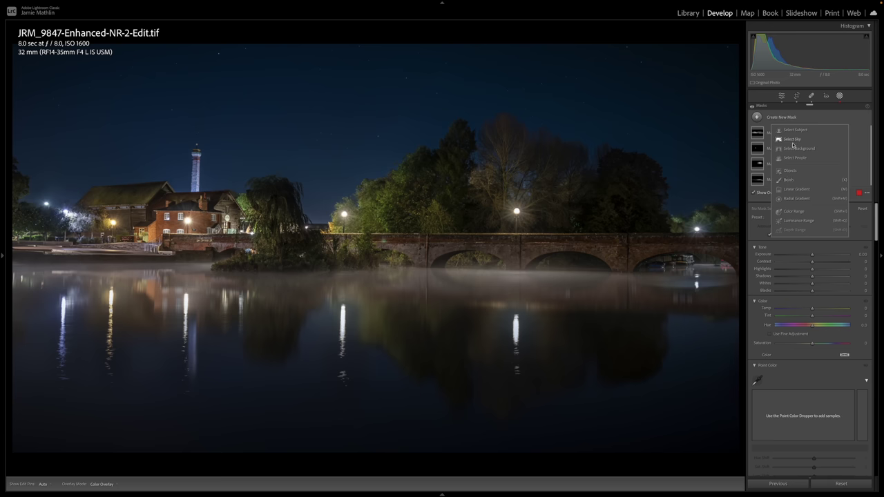
pyautogui.click(795, 189)
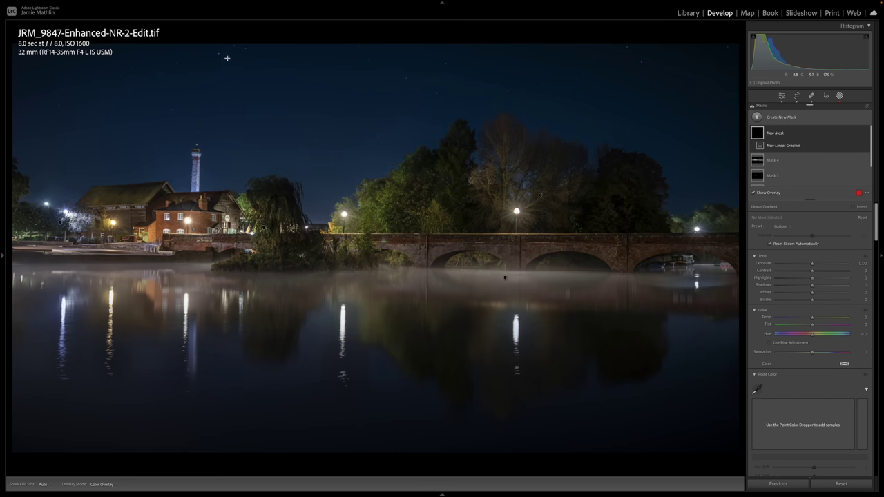
pyautogui.moveTo(192, 55); pyautogui.dragTo(208, 198)
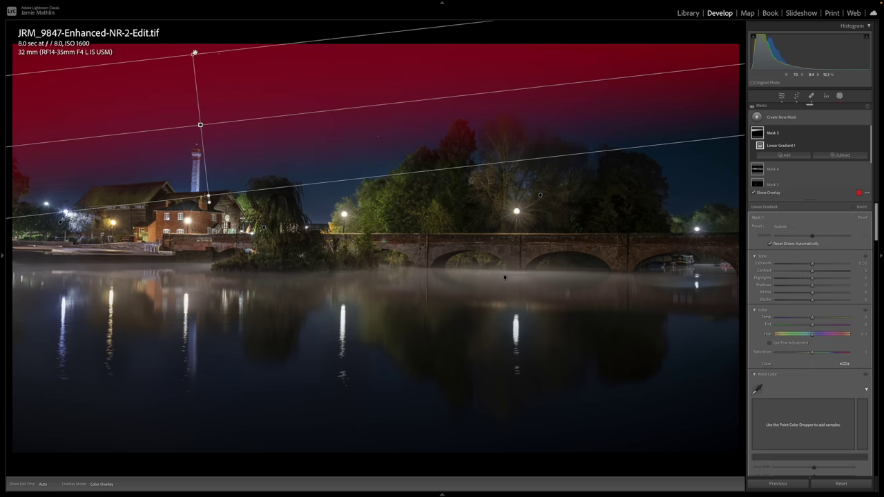
pyautogui.moveTo(192, 55); pyautogui.dragTo(188, 22)
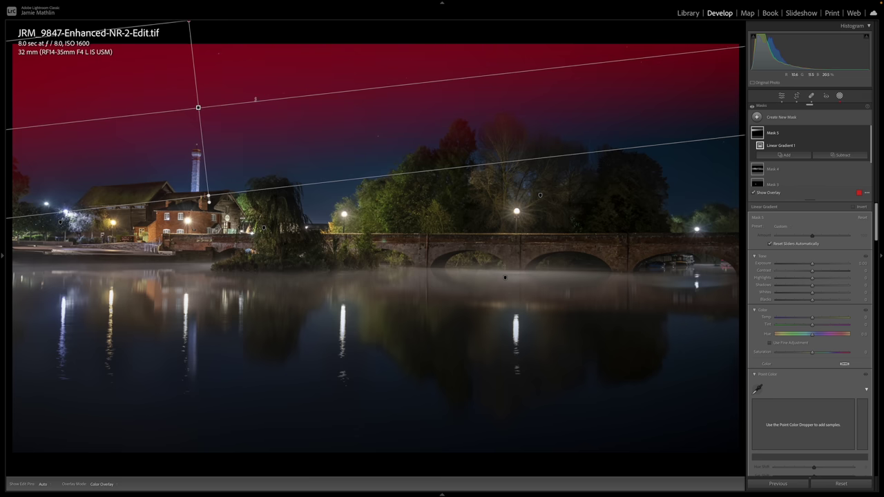
pyautogui.moveTo(208, 196); pyautogui.dragTo(206, 178)
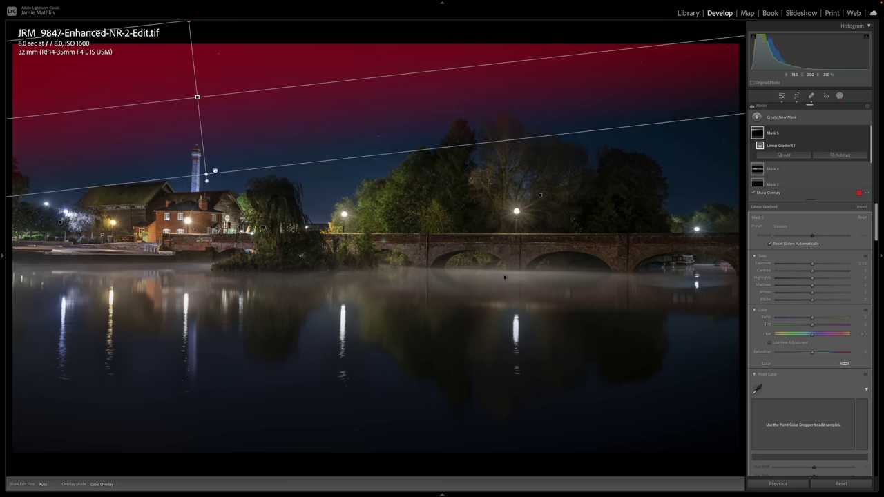
pyautogui.moveTo(812, 264); pyautogui.dragTo(810, 265)
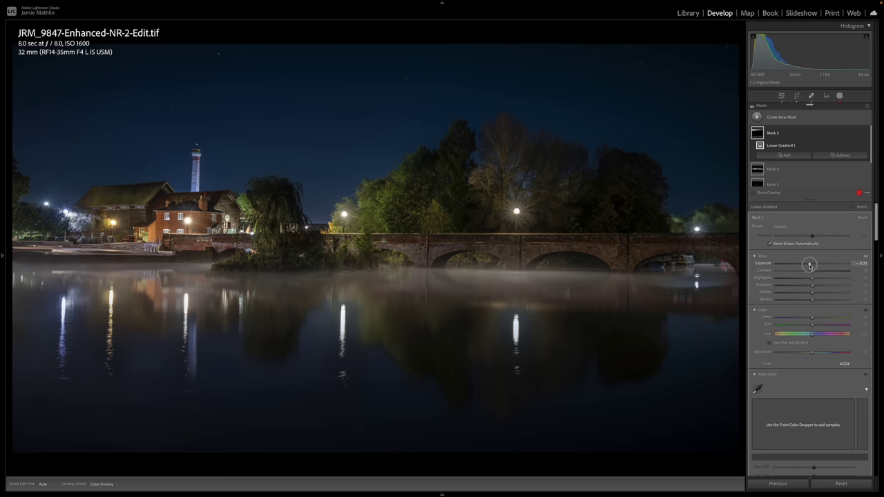
pyautogui.moveTo(810, 265); pyautogui.dragTo(810, 265)
# - Raise the global Detail Sharpening Amount by 14, to about 54
pyautogui.click(839, 95)
pyautogui.scroll(-5, 832, 162)
pyautogui.scroll(-5, 831, 161)
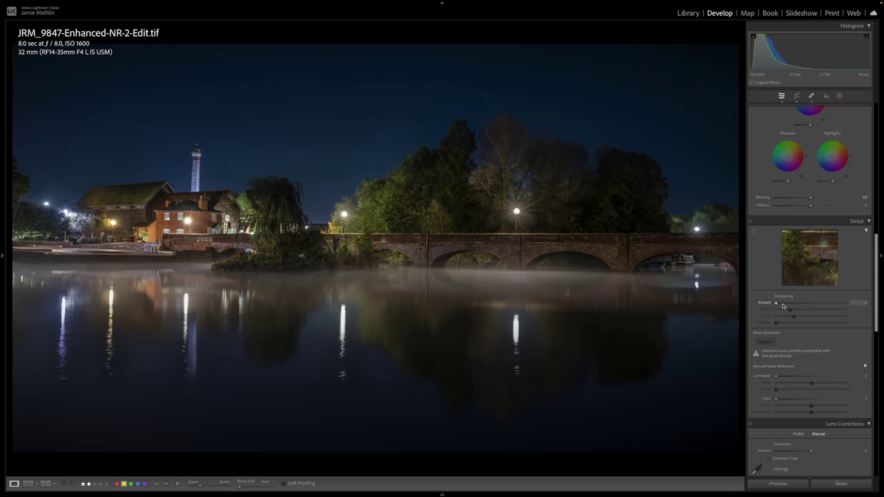
pyautogui.click(784, 303)
pyautogui.click(782, 305)
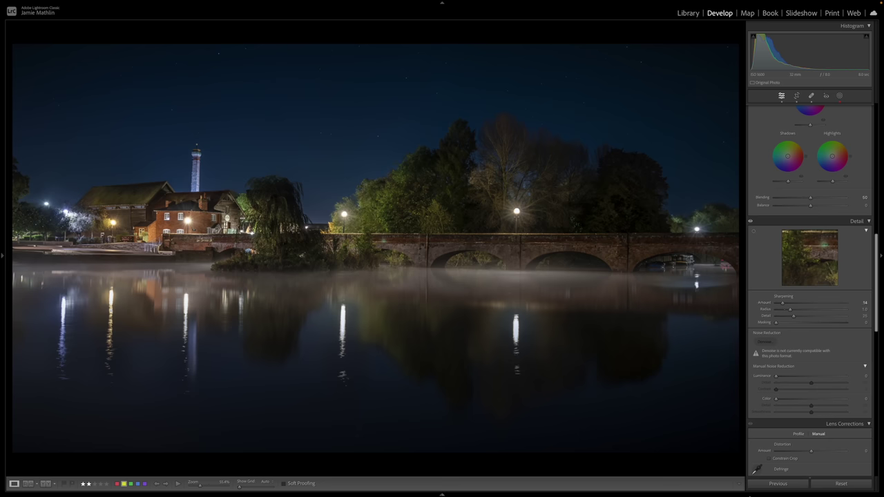
pyautogui.moveTo(139, 495)
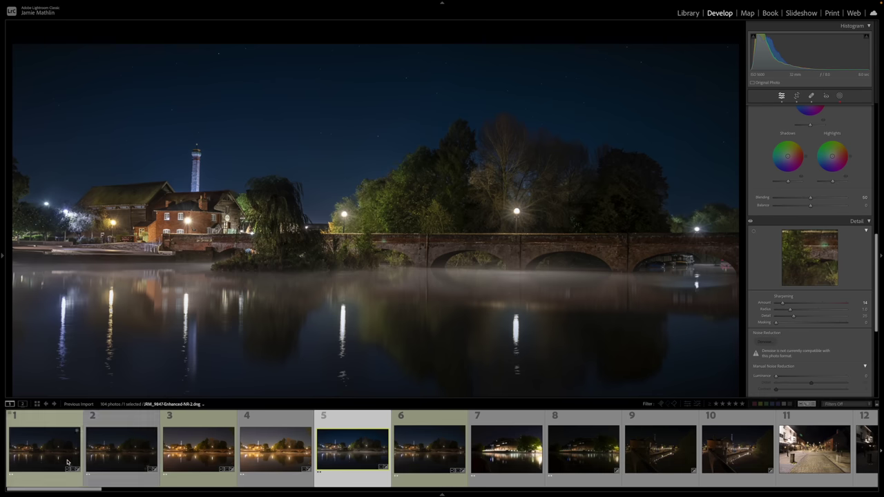
pyautogui.click(118, 458)
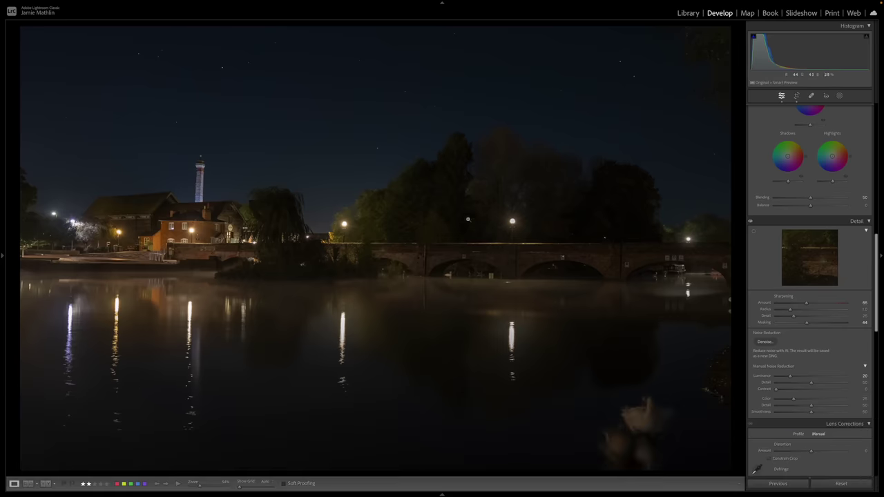
pyautogui.moveTo(256, 494)
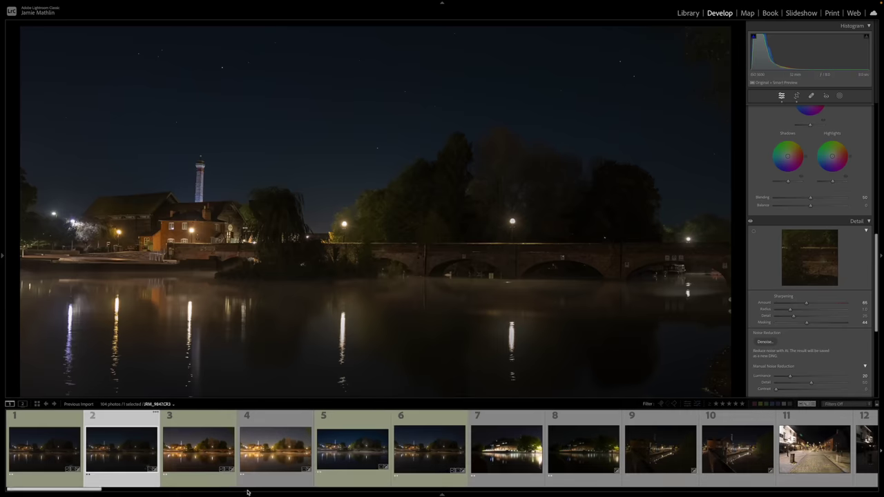
pyautogui.click(345, 452)
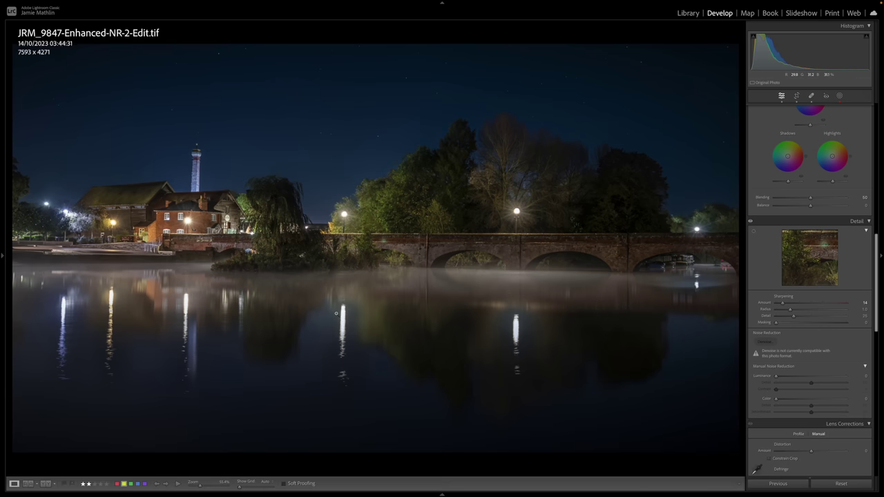
pyautogui.moveTo(355, 492)
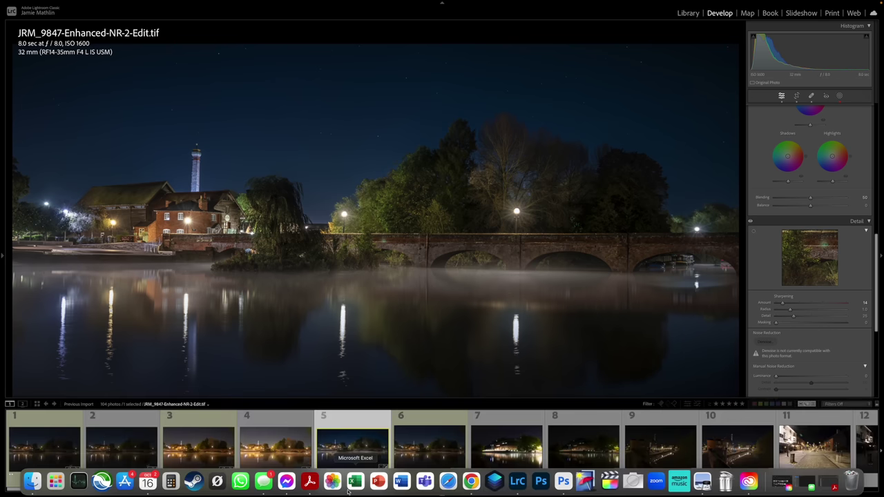